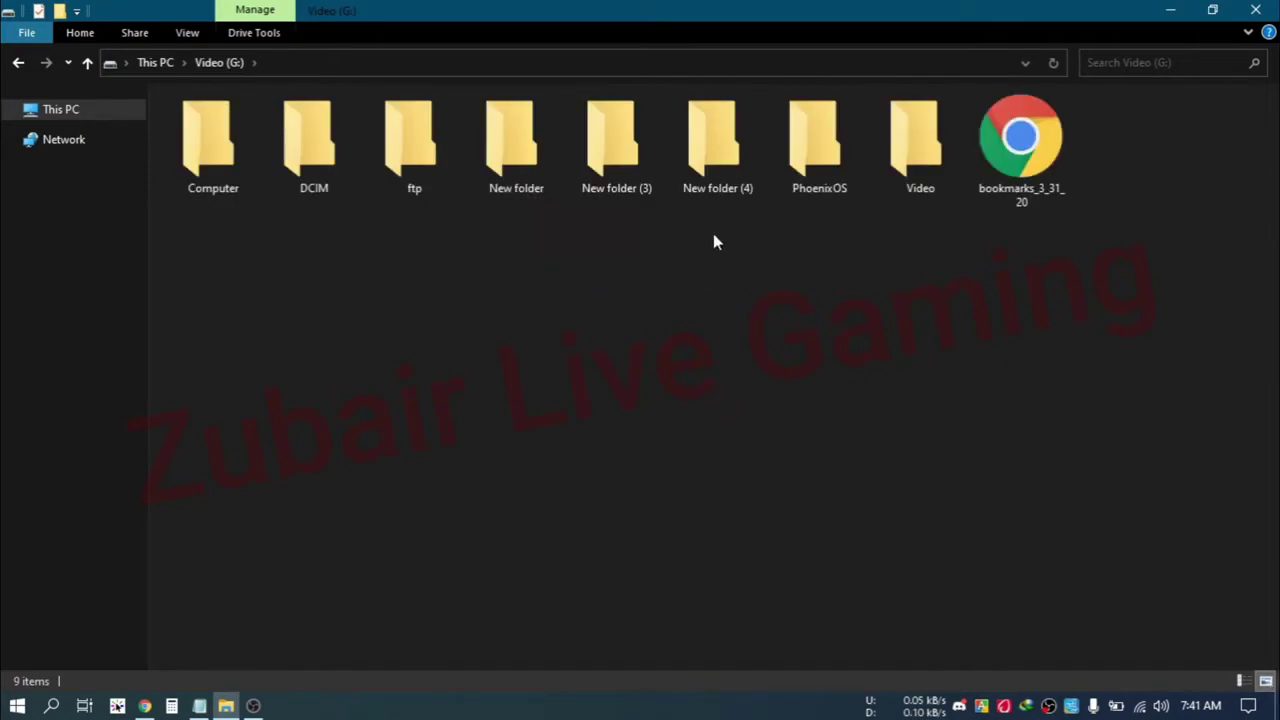
- Open the PhoenixOS folder on the Video (G:) drive, show its files as large icons and restore the window to a smaller size
{"action": "double_click", "coordinate": [833, 164]}
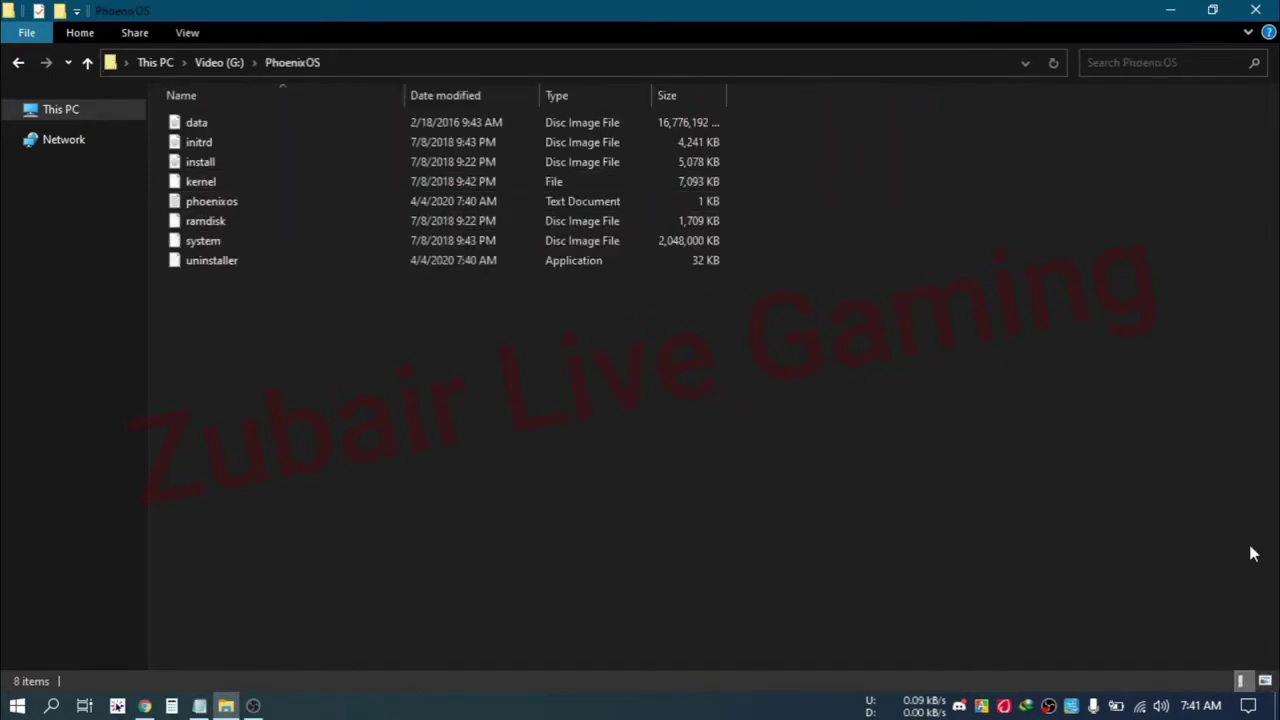
{"action": "left_click", "coordinate": [1265, 681]}
{"action": "key", "text": "super+Down"}
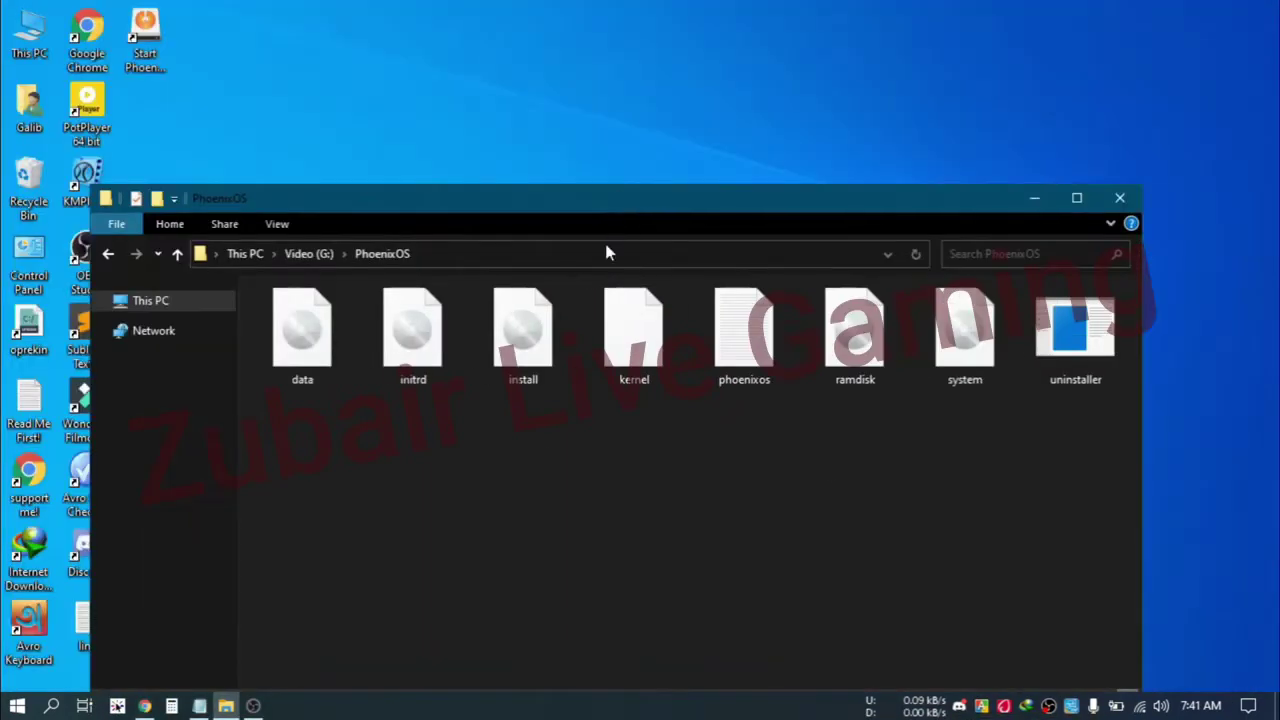
{"action": "mouse_move", "coordinate": [230, 706]}
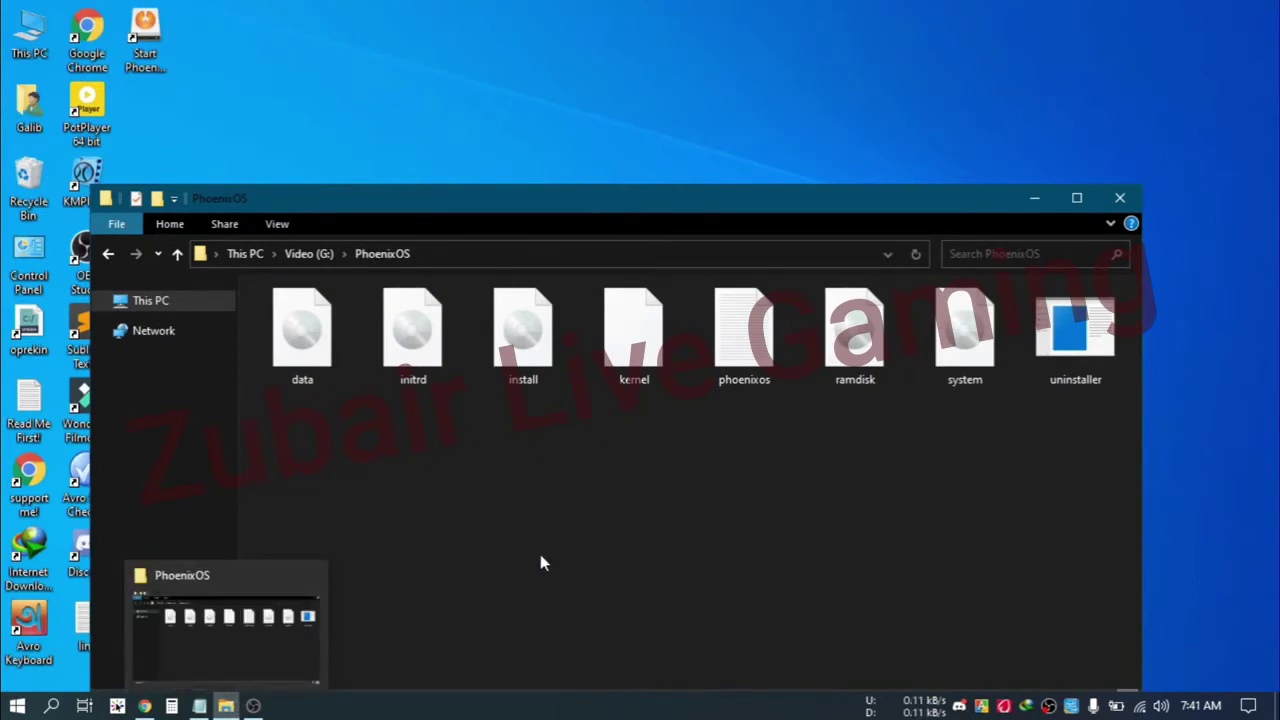
- Go to the Vip Consol folder on the Audio (F:) drive and open the VIP.Console.2.1.x64.iso archive with WinRAR
{"action": "double_click", "coordinate": [35, 37]}
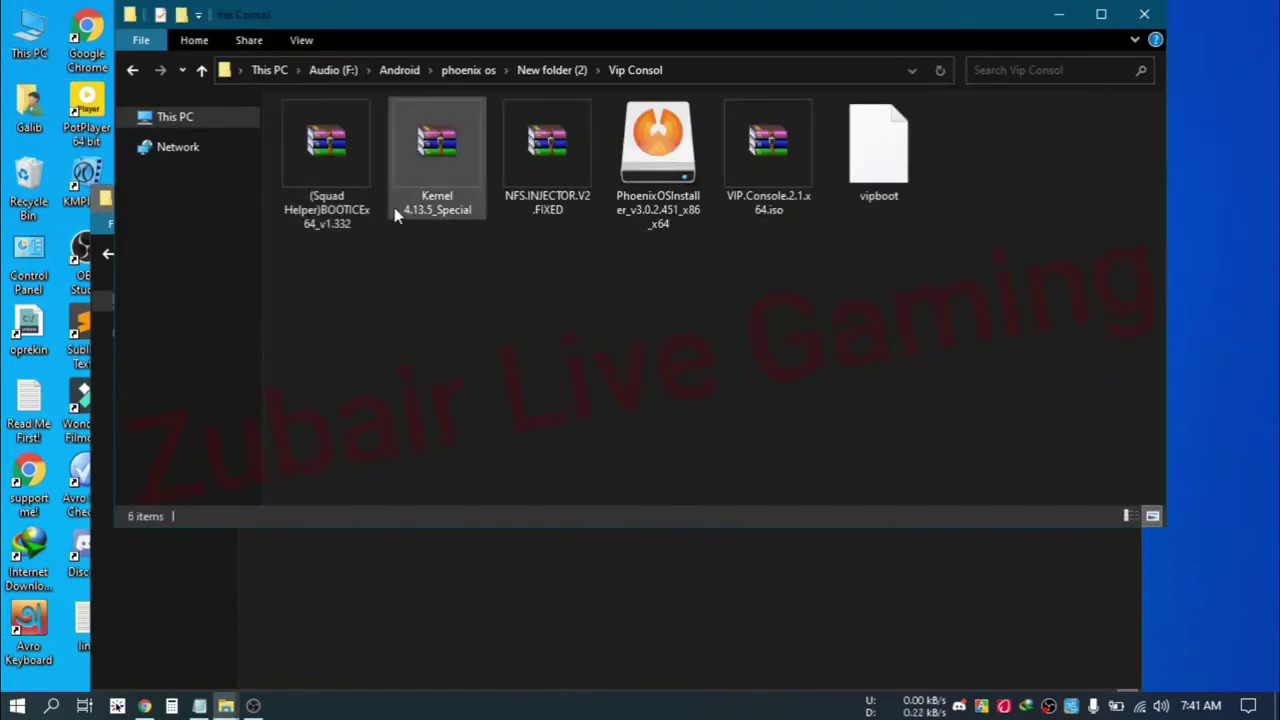
{"action": "left_click", "coordinate": [397, 215]}
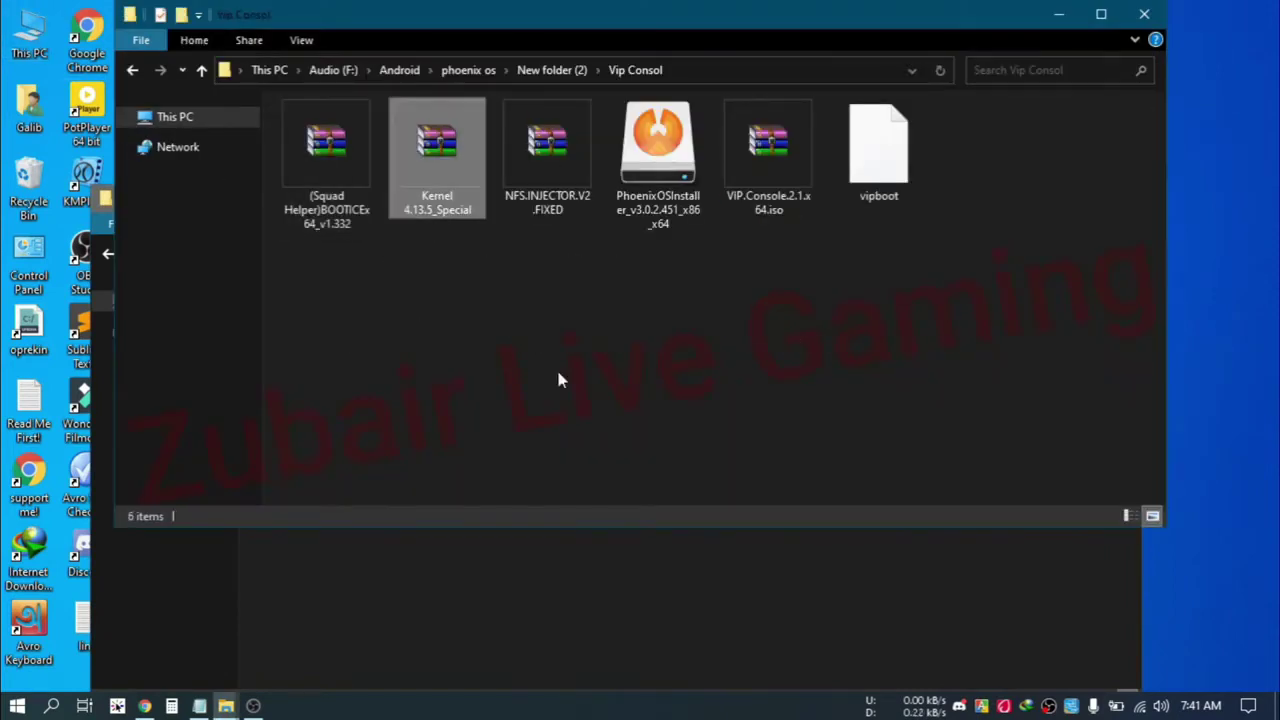
{"action": "left_click", "coordinate": [693, 158]}
{"action": "left_click", "coordinate": [730, 157]}
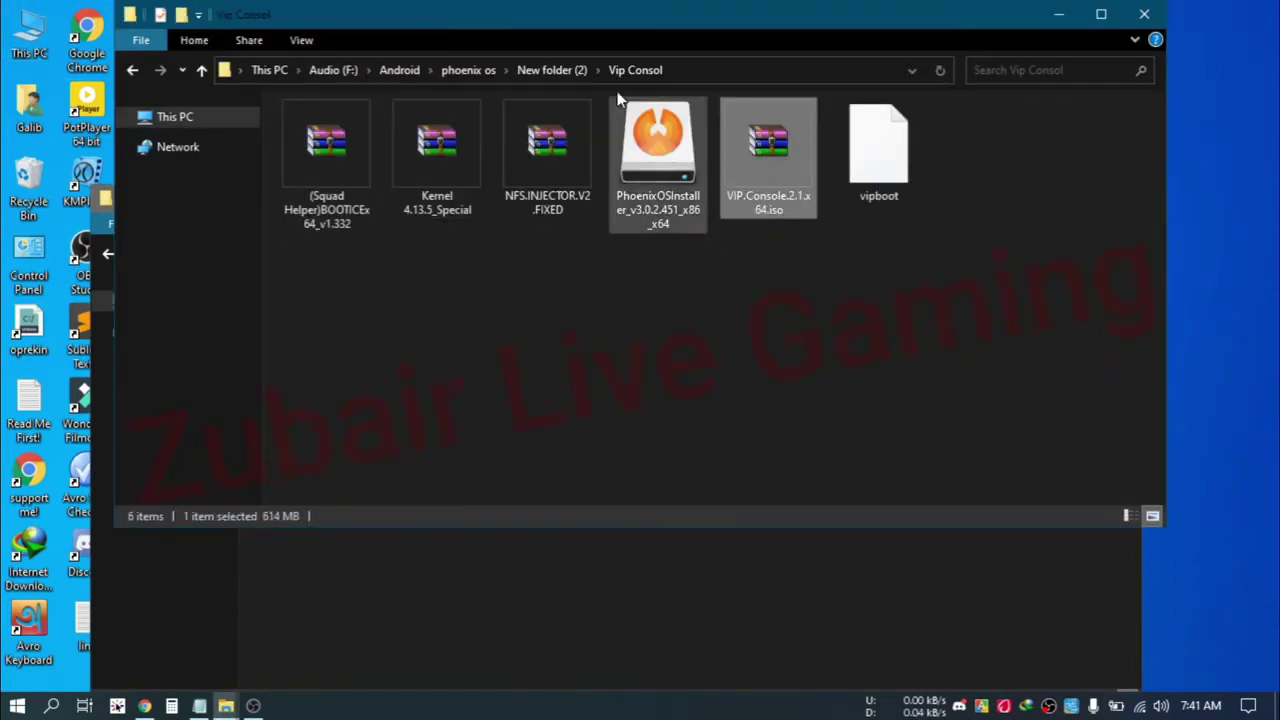
{"action": "right_click", "coordinate": [735, 155]}
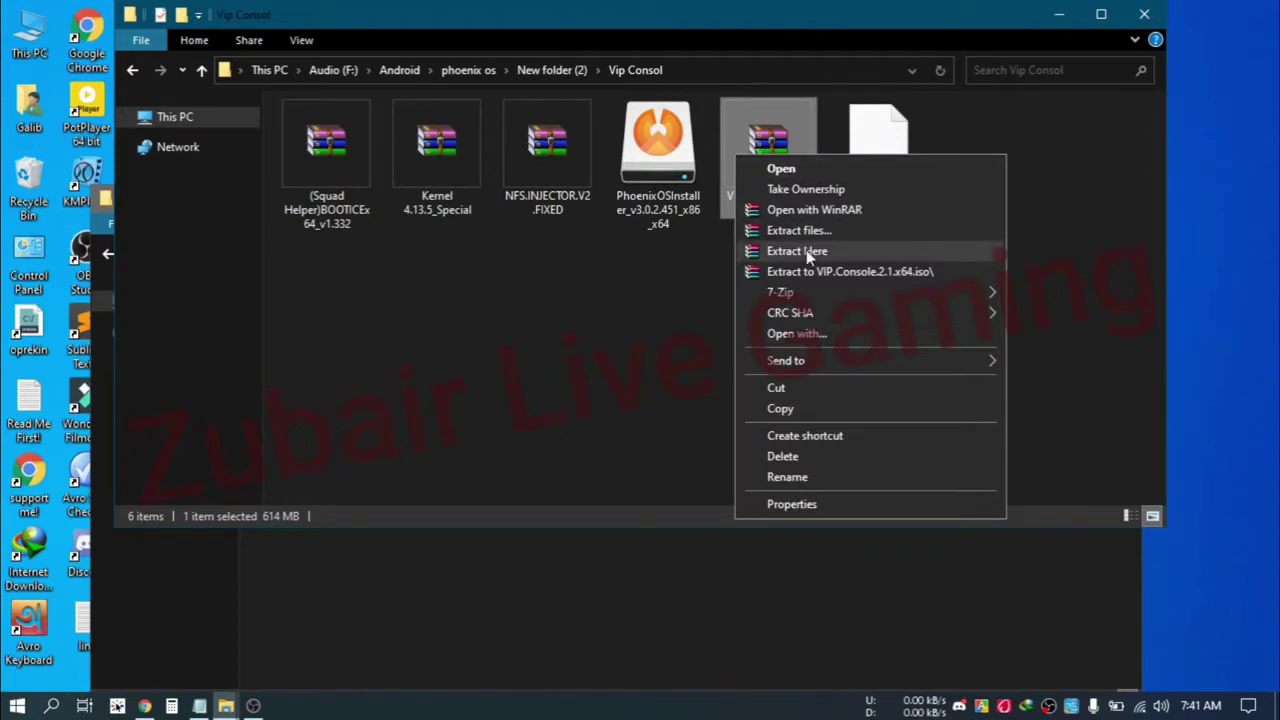
{"action": "left_click", "coordinate": [816, 210]}
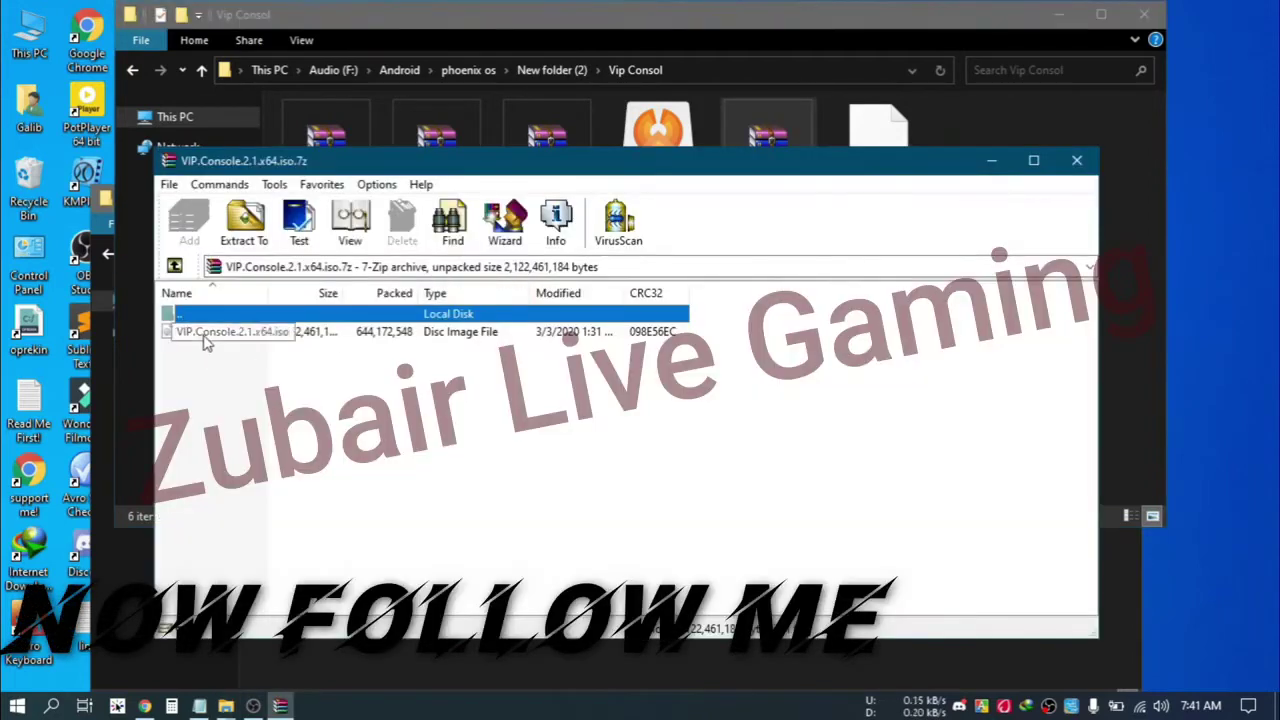
- Open the VIP.Console.2.1.x64.iso image inside the archive and arrange its window beside the PhoenixOS folder window
{"action": "right_click", "coordinate": [205, 340]}
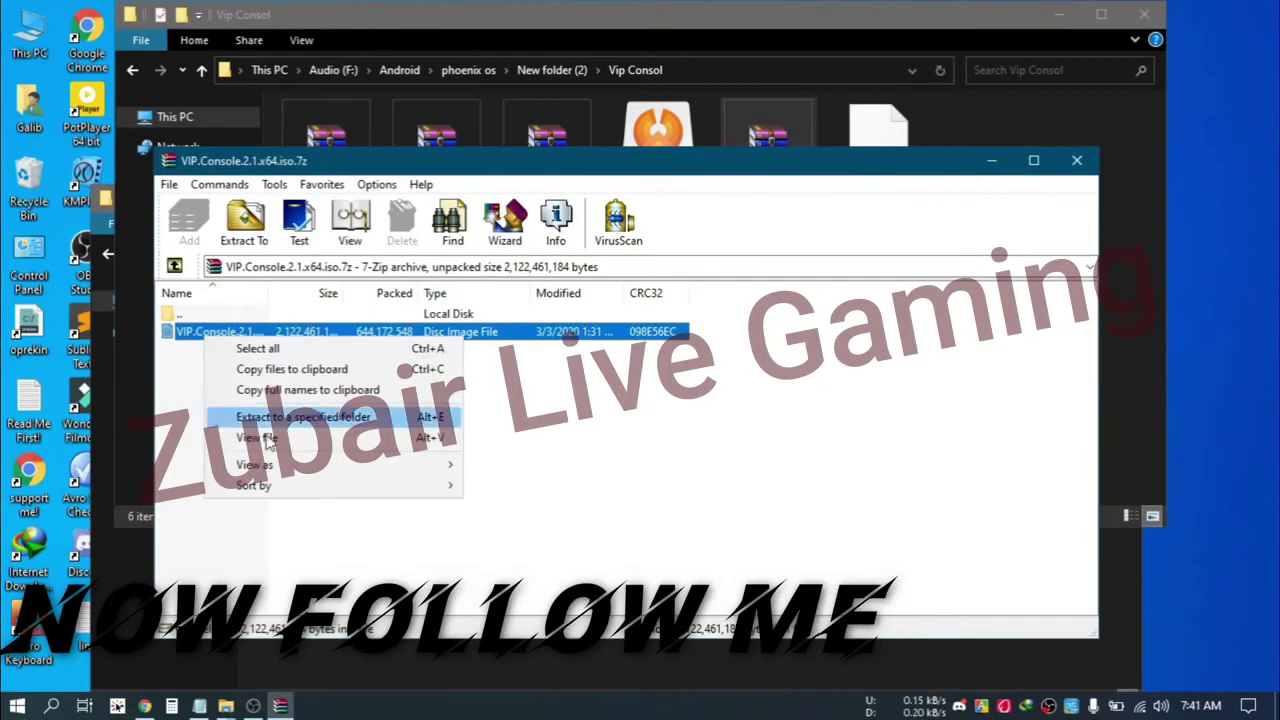
{"action": "left_click", "coordinate": [410, 441]}
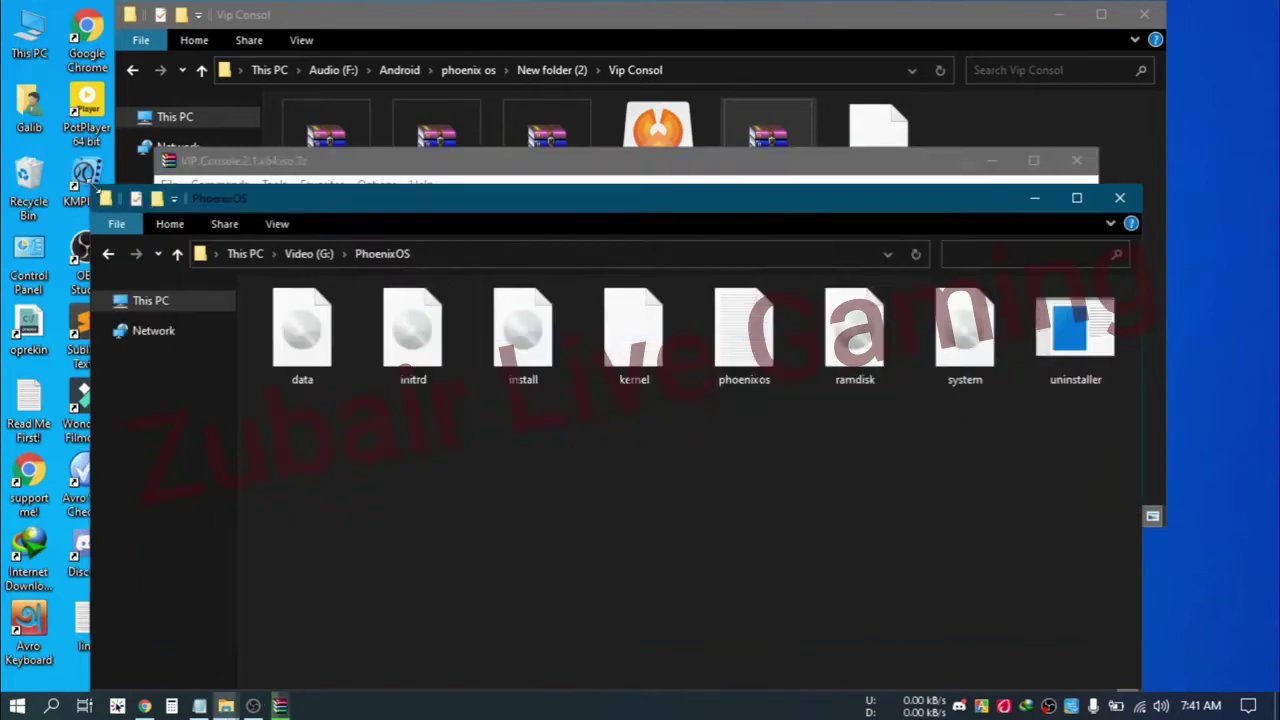
{"action": "left_click_drag", "start_coordinate": [603, 345], "coordinate": [485, 333]}
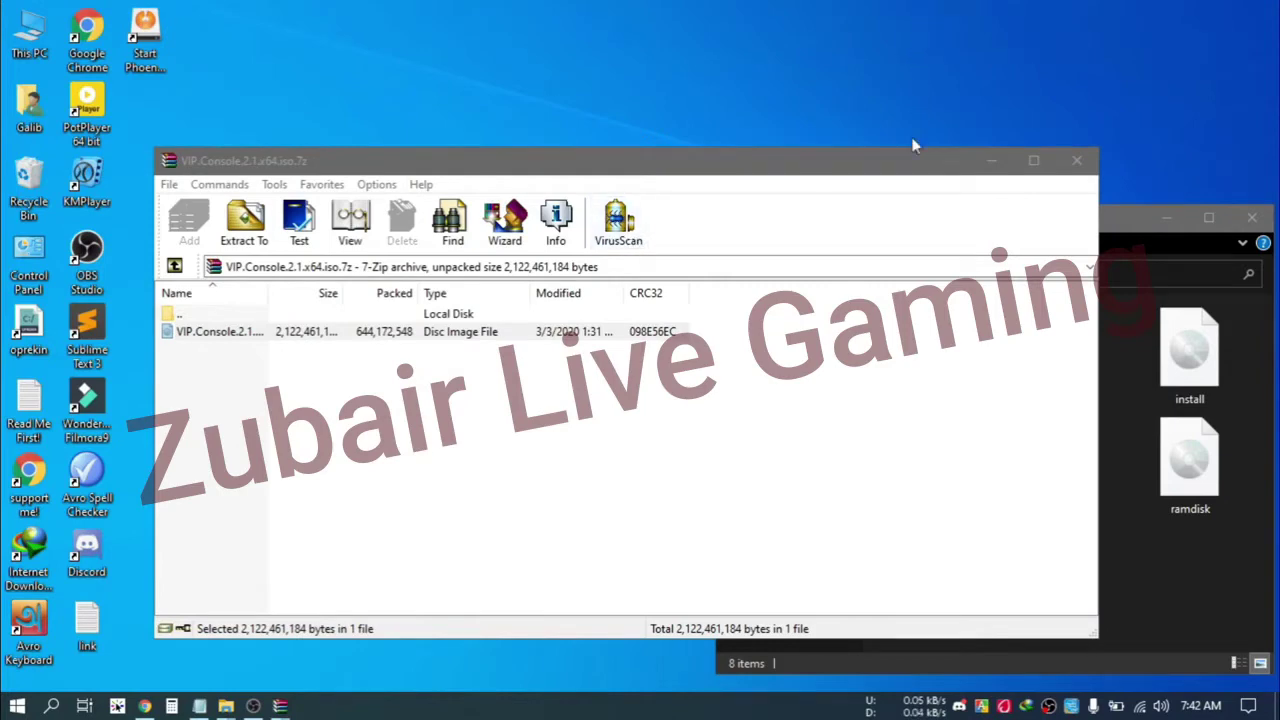
{"action": "right_click", "coordinate": [979, 57]}
{"action": "left_click", "coordinate": [1007, 113]}
{"action": "left_click_drag", "start_coordinate": [692, 171], "coordinate": [547, 121]}
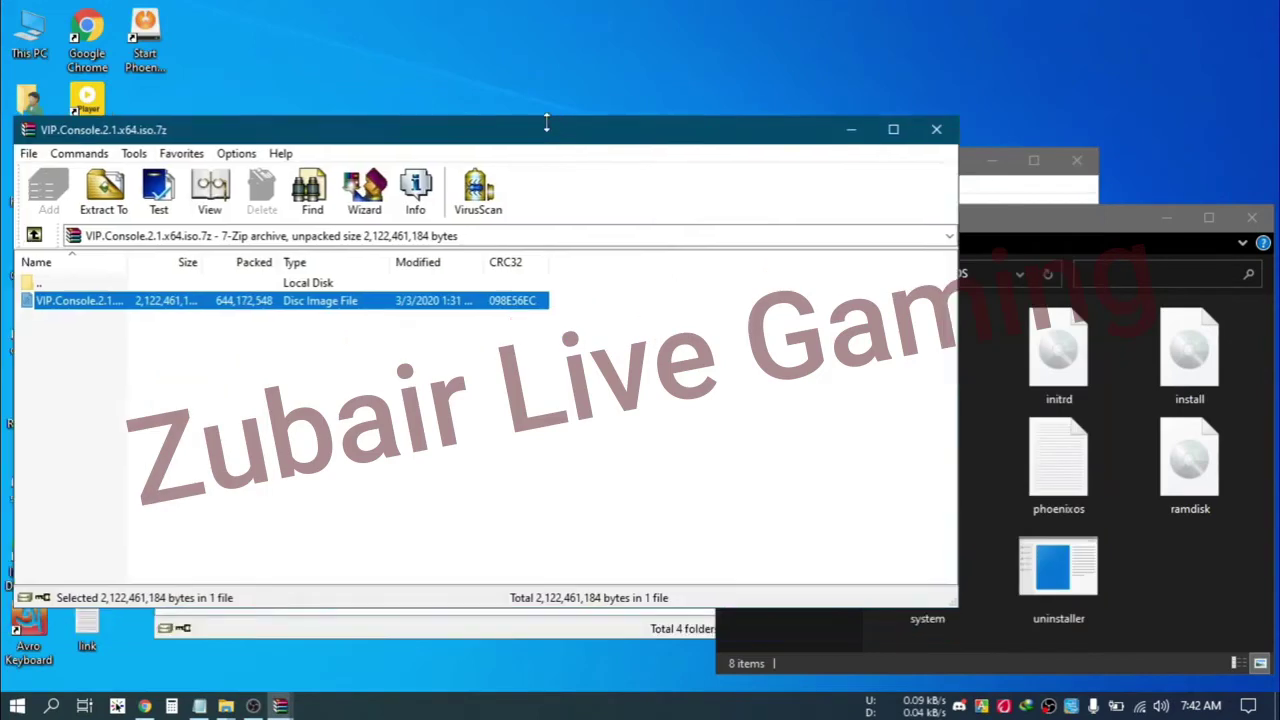
{"action": "key", "text": "Return"}
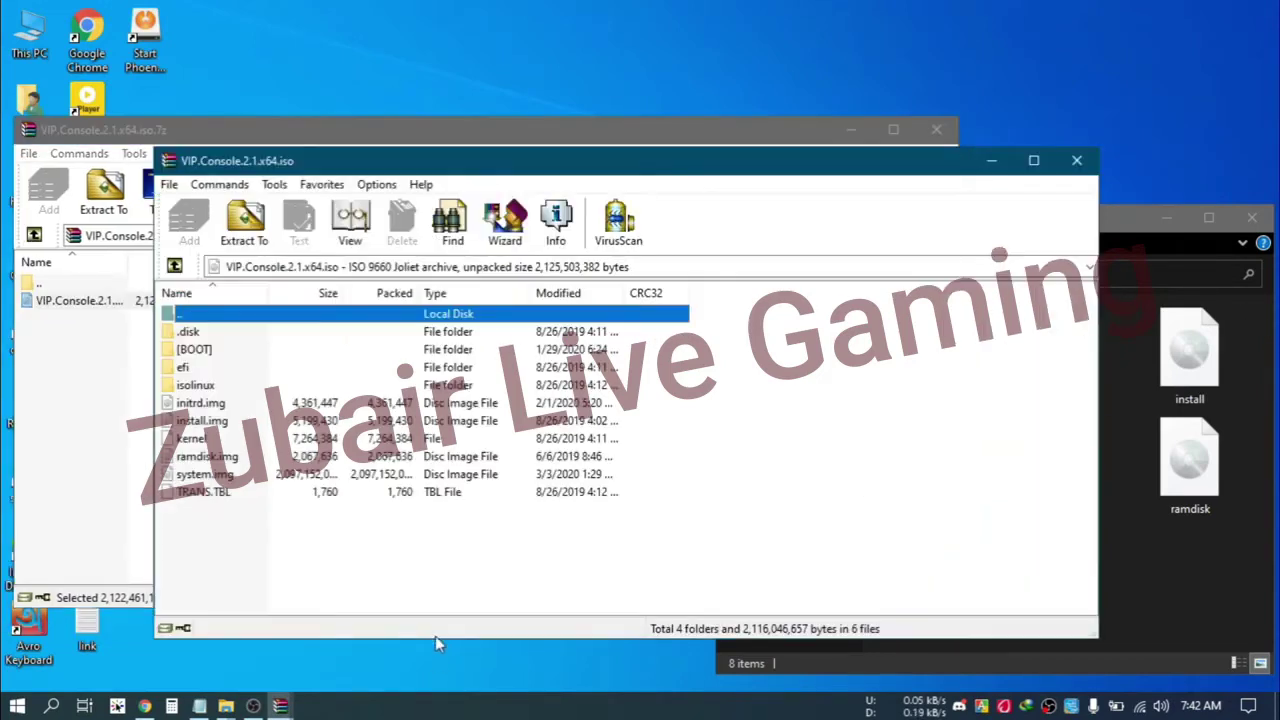
{"action": "left_click_drag", "start_coordinate": [641, 160], "coordinate": [516, 108]}
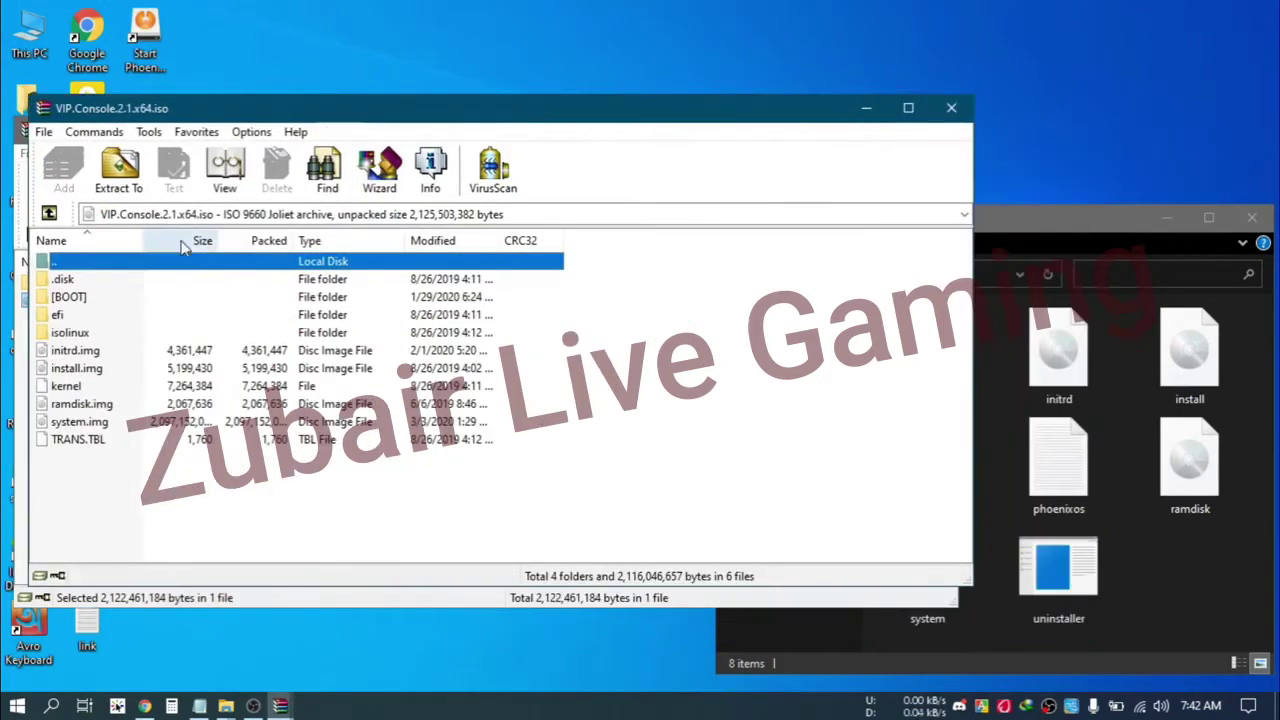
- Extract initrd.img, install.img, kernel, ramdisk.img and system.img from the image into the PhoenixOS folder, replacing the existing files
{"action": "left_click", "coordinate": [88, 424]}
{"action": "left_click", "coordinate": [90, 352]}
{"action": "left_click", "coordinate": [82, 370], "text": "shift"}
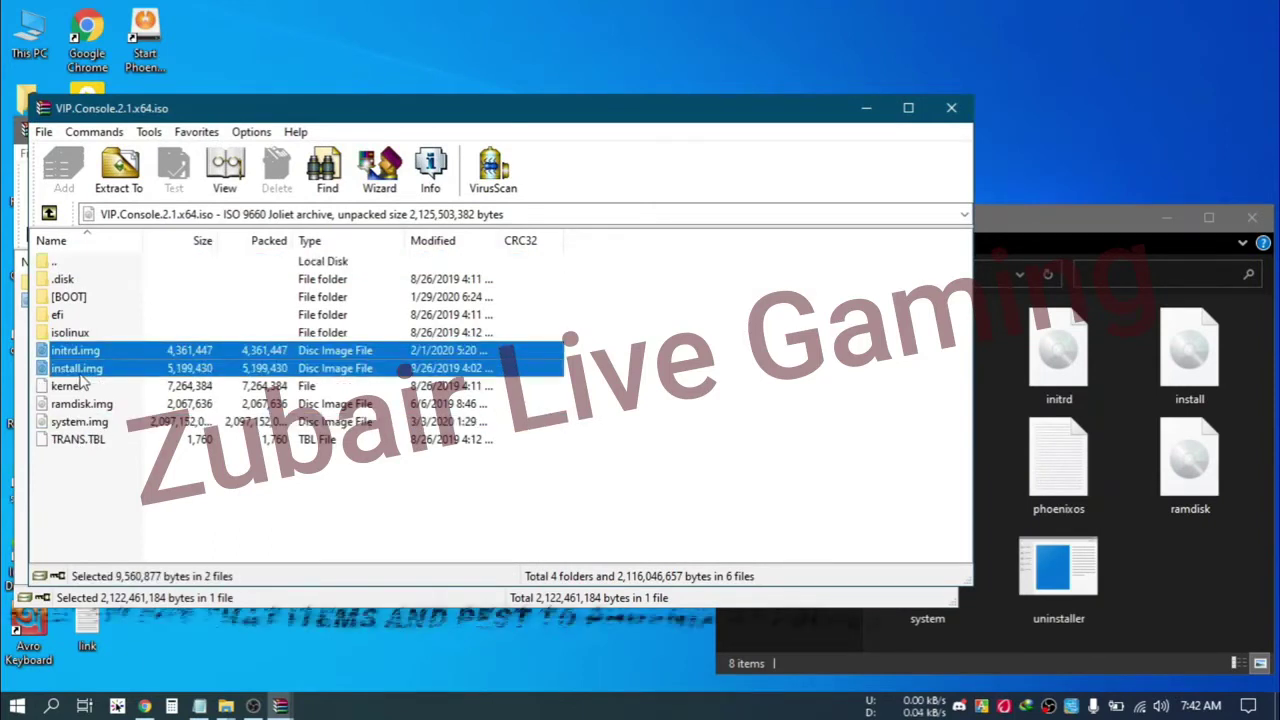
{"action": "left_click", "coordinate": [80, 388], "text": "shift"}
{"action": "left_click", "coordinate": [60, 405], "text": "shift"}
{"action": "left_click", "coordinate": [60, 423], "text": "shift"}
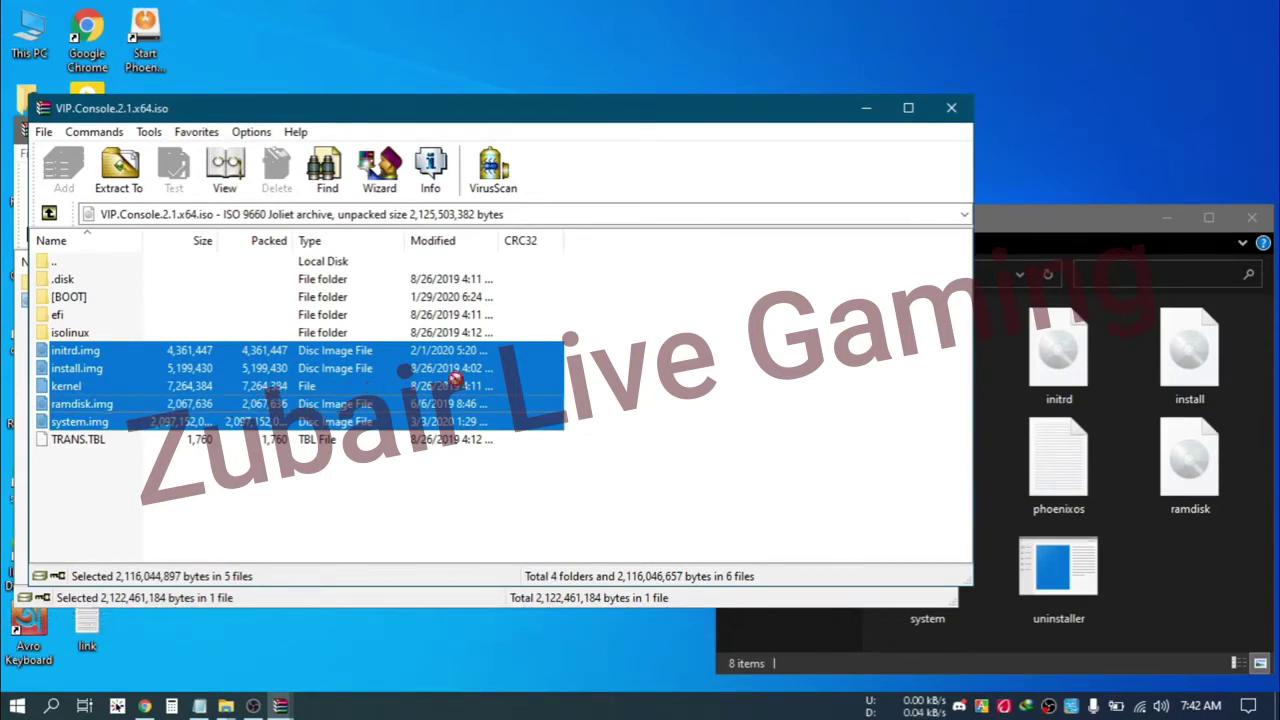
{"action": "left_click_drag", "start_coordinate": [455, 378], "coordinate": [1046, 485]}
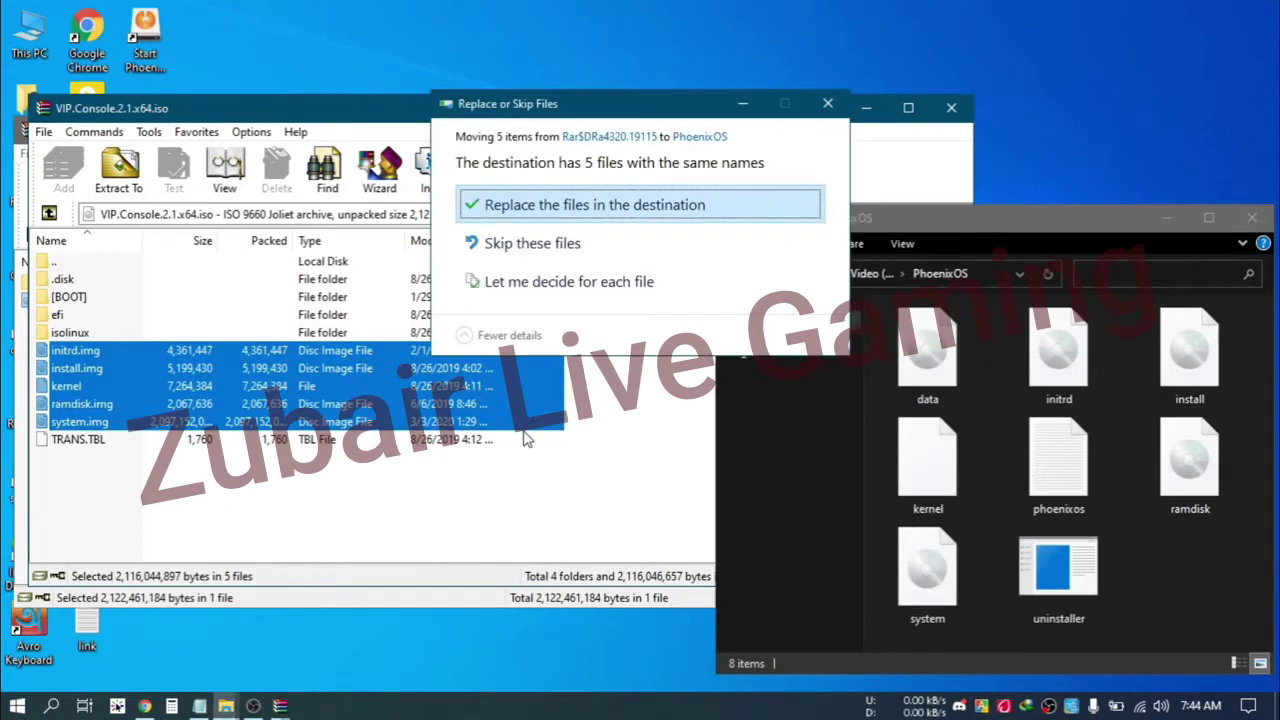
{"action": "left_click", "coordinate": [543, 201]}
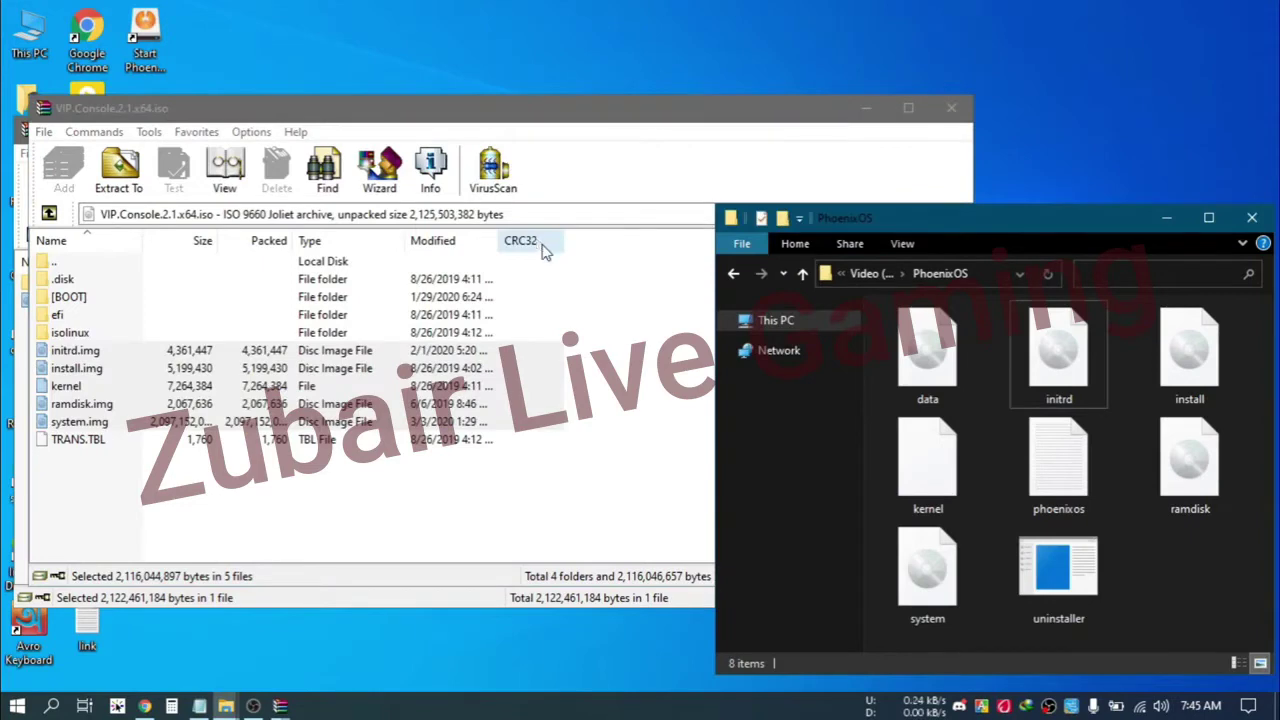
- Refresh the PhoenixOS folder in a maximized window and restore the window to its smaller size
{"action": "double_click", "coordinate": [1006, 224]}
{"action": "right_click", "coordinate": [763, 316]}
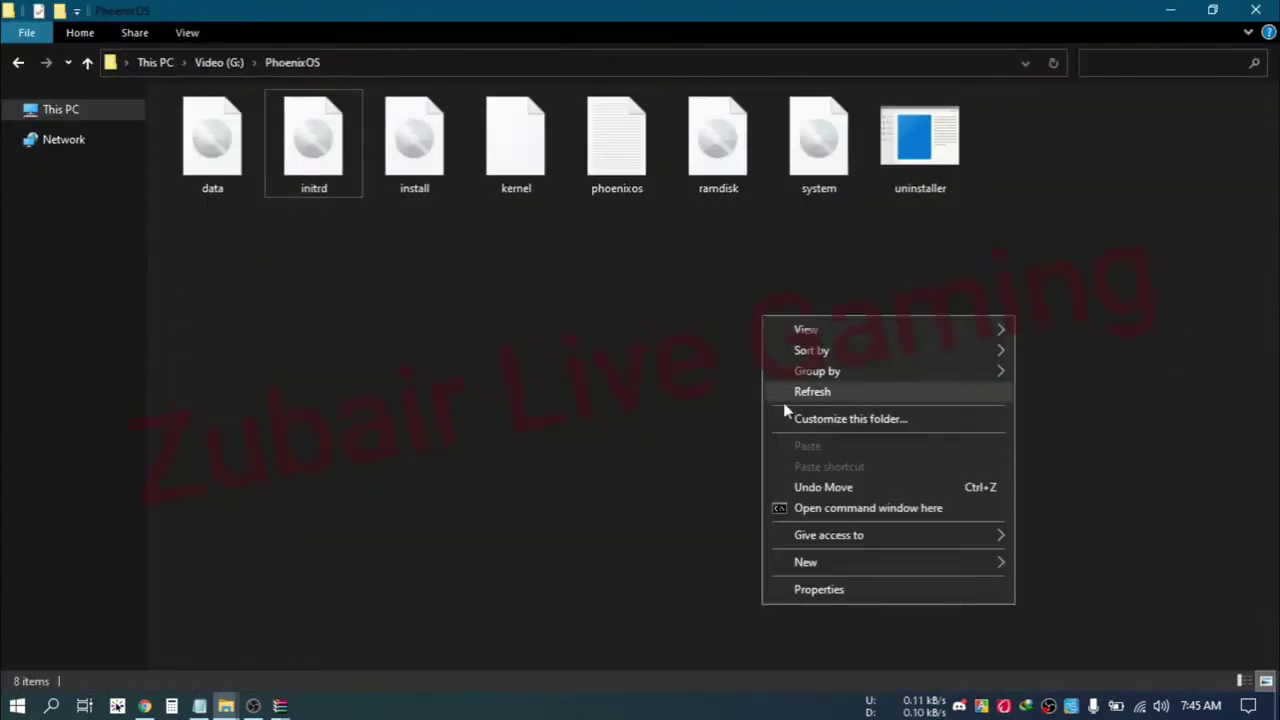
{"action": "left_click", "coordinate": [815, 391]}
{"action": "left_click_drag", "start_coordinate": [750, 10], "coordinate": [740, 122]}
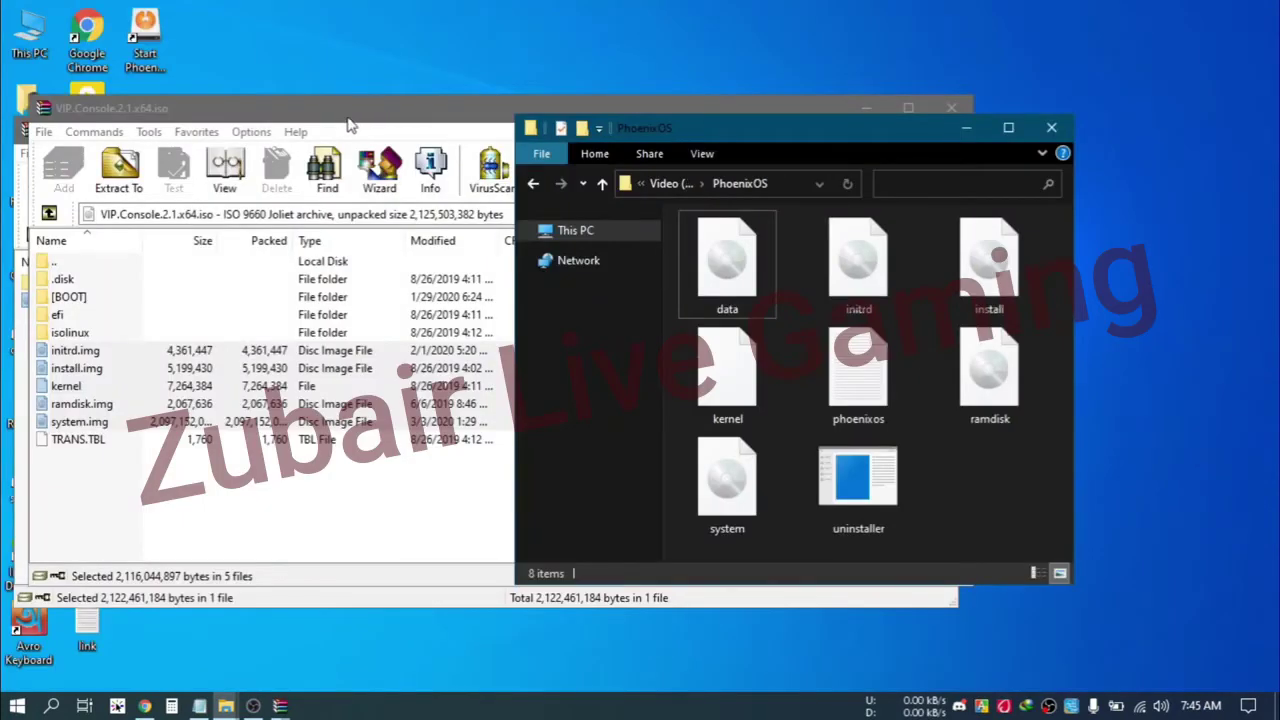
- Close the WinRAR windows of the VIP.Console.2.1.x64 iso image and its 7z archive
{"action": "left_click", "coordinate": [350, 125]}
{"action": "left_click", "coordinate": [950, 107]}
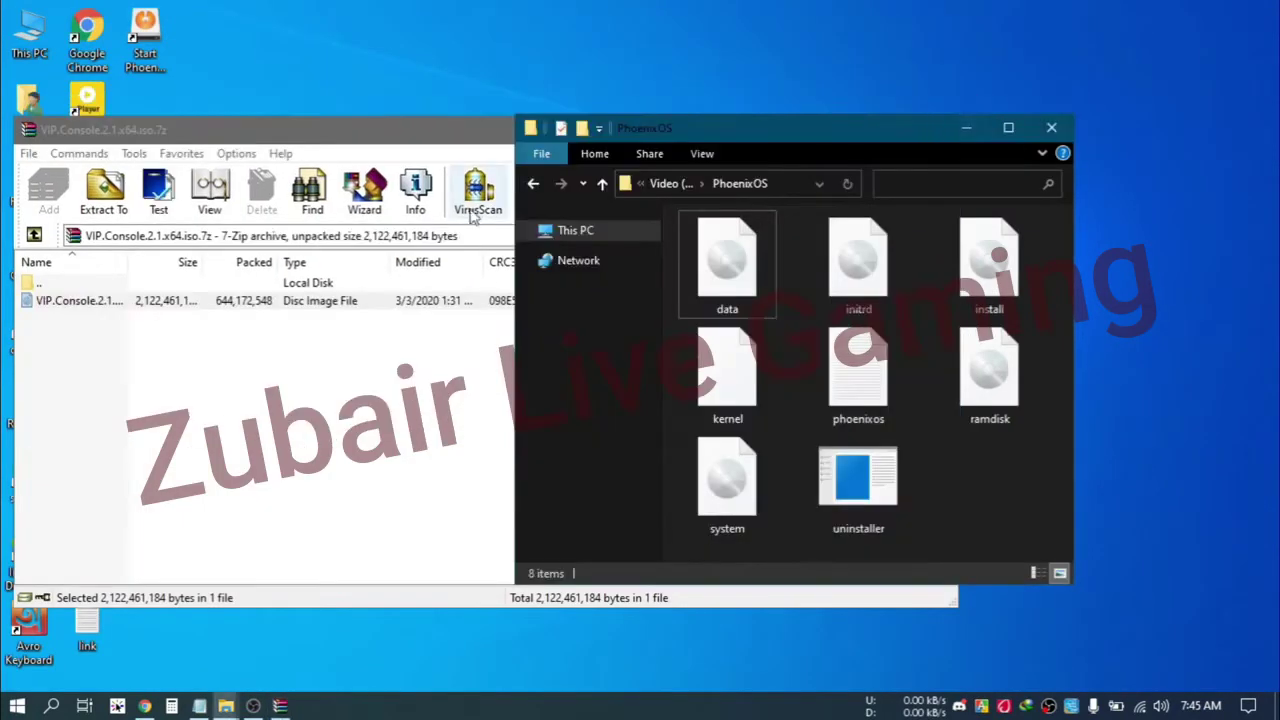
{"action": "left_click", "coordinate": [398, 134]}
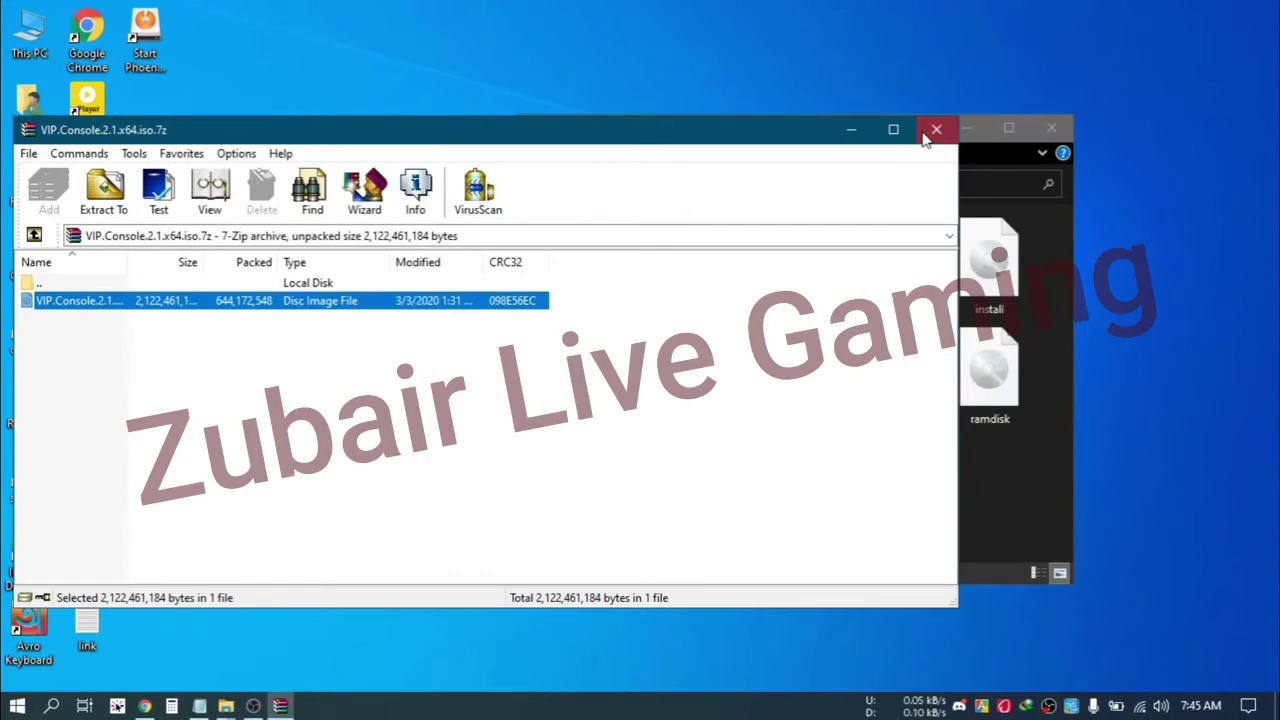
{"action": "left_click", "coordinate": [935, 130]}
- Copy the vipboot file from the Vip Consol folder to the root of Local Disk (C:) and minimize the drive's window
{"action": "mouse_move", "coordinate": [230, 697]}
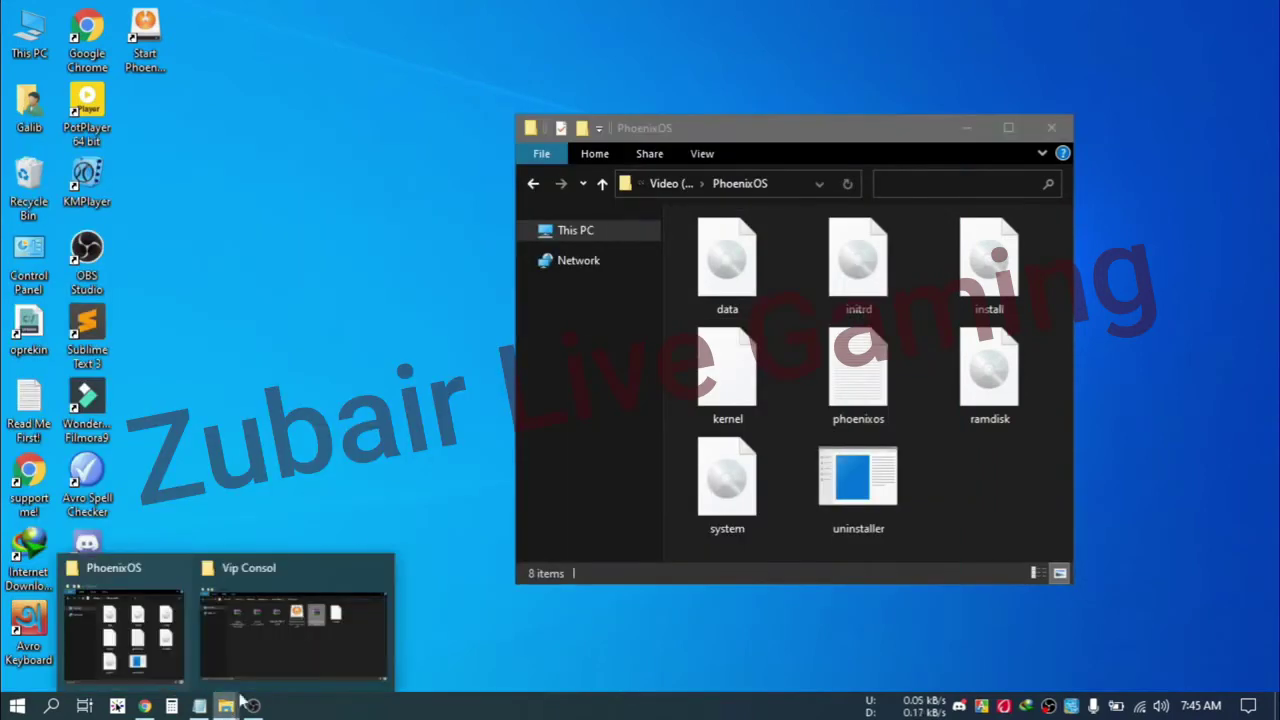
{"action": "left_click", "coordinate": [267, 643]}
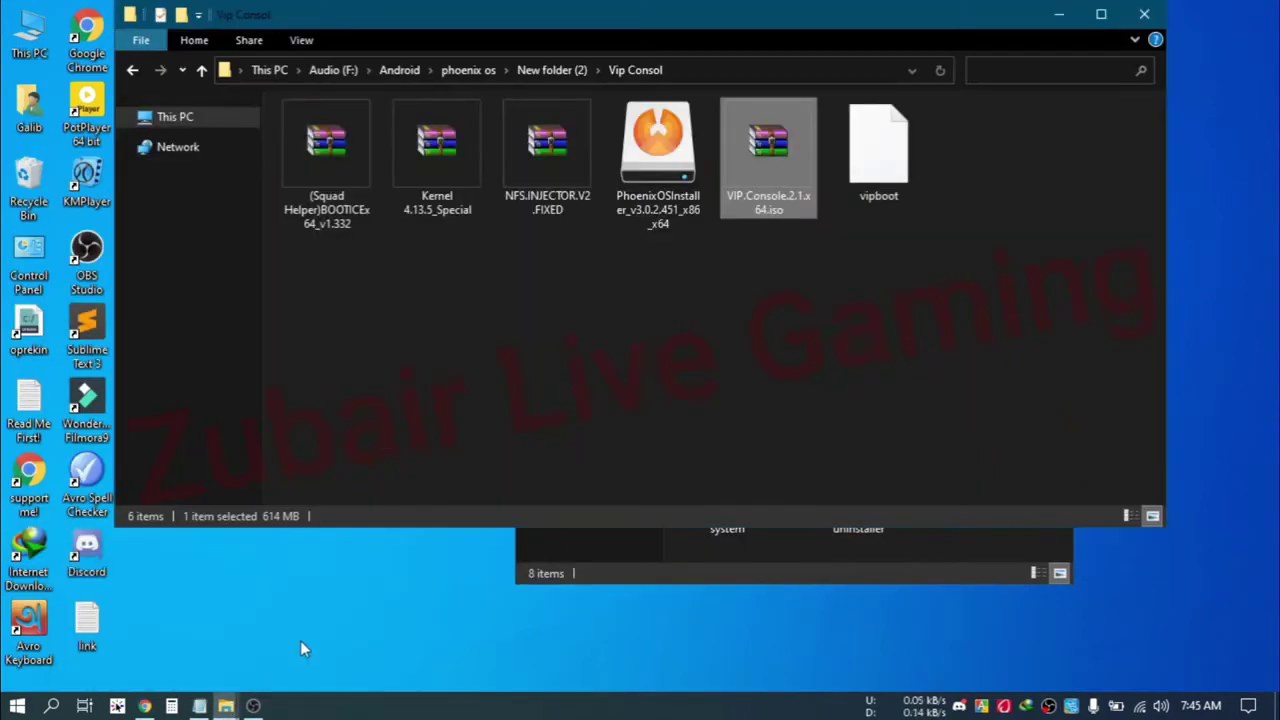
{"action": "left_click", "coordinate": [879, 155]}
{"action": "right_click", "coordinate": [877, 153]}
{"action": "left_click", "coordinate": [958, 386]}
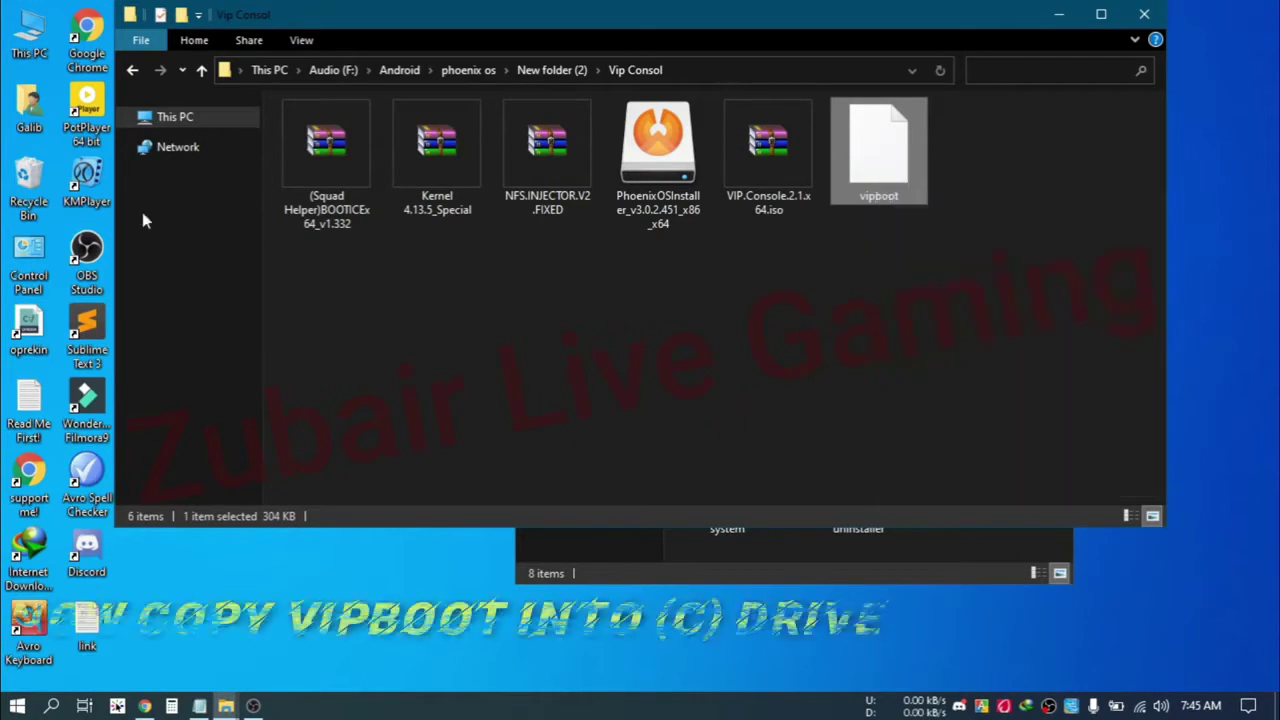
{"action": "double_click", "coordinate": [29, 35]}
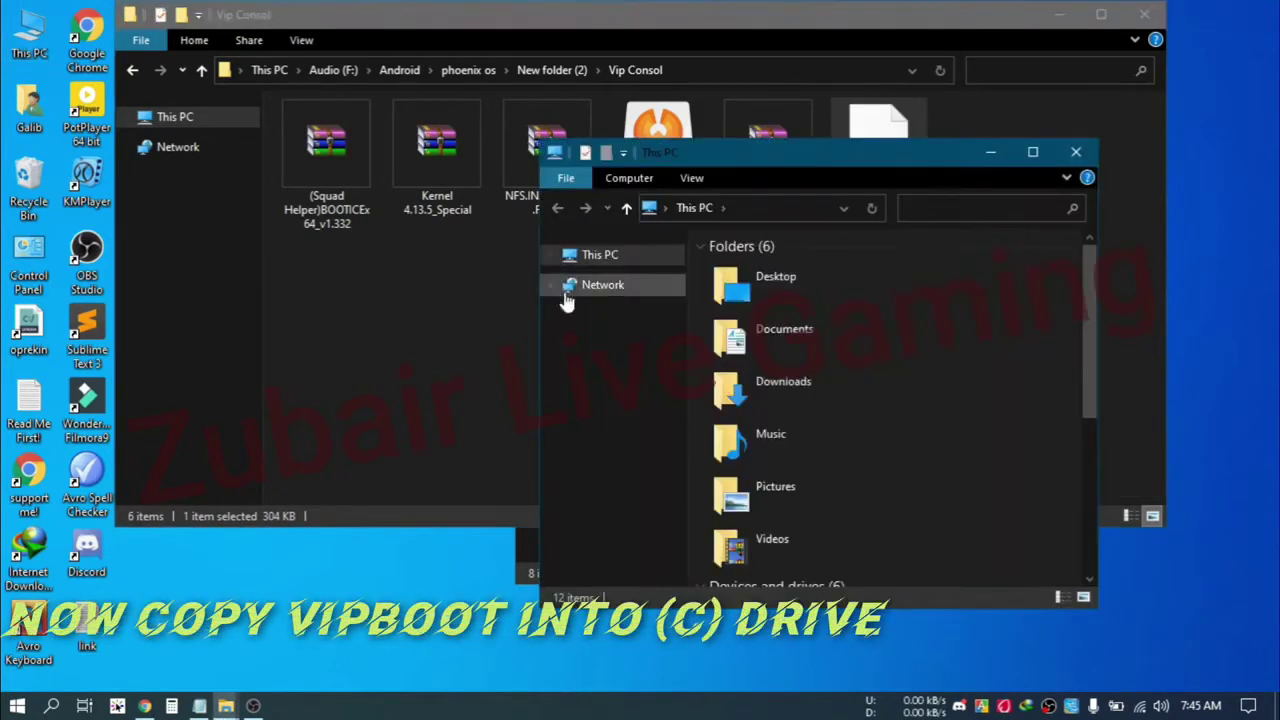
{"action": "double_click", "coordinate": [845, 163]}
{"action": "double_click", "coordinate": [313, 287]}
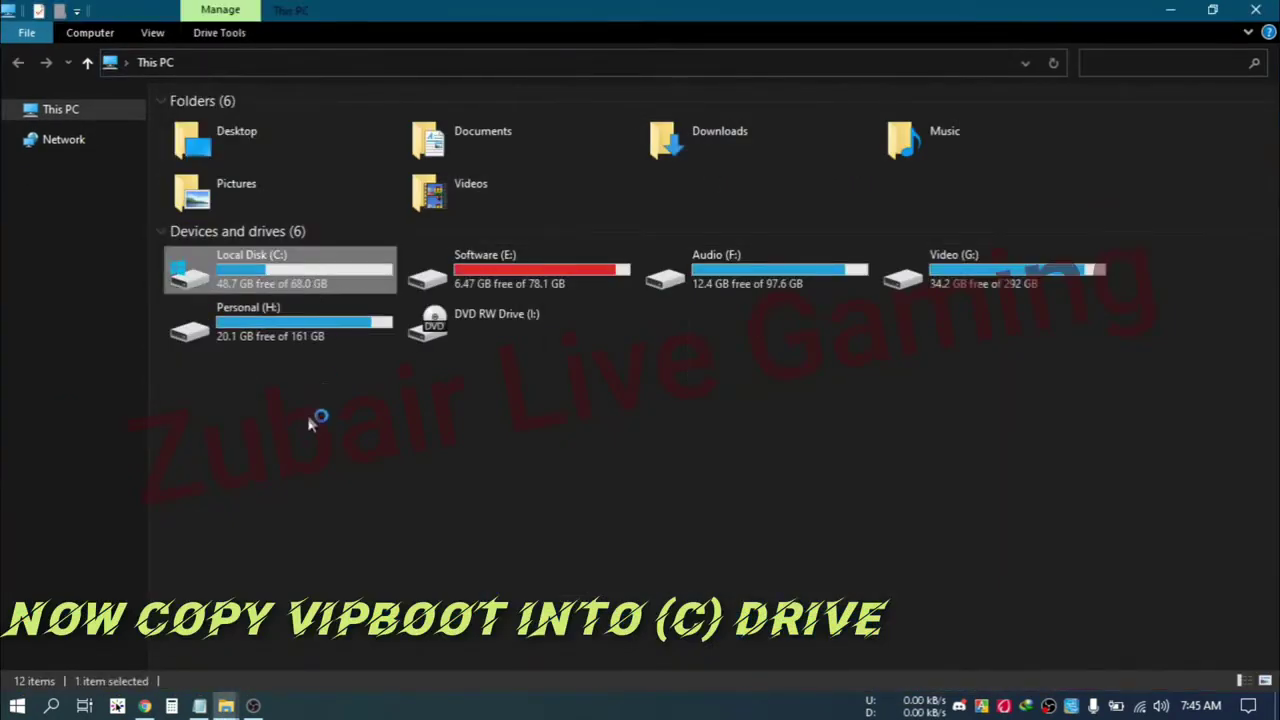
{"action": "right_click", "coordinate": [314, 406]}
{"action": "left_click", "coordinate": [358, 505]}
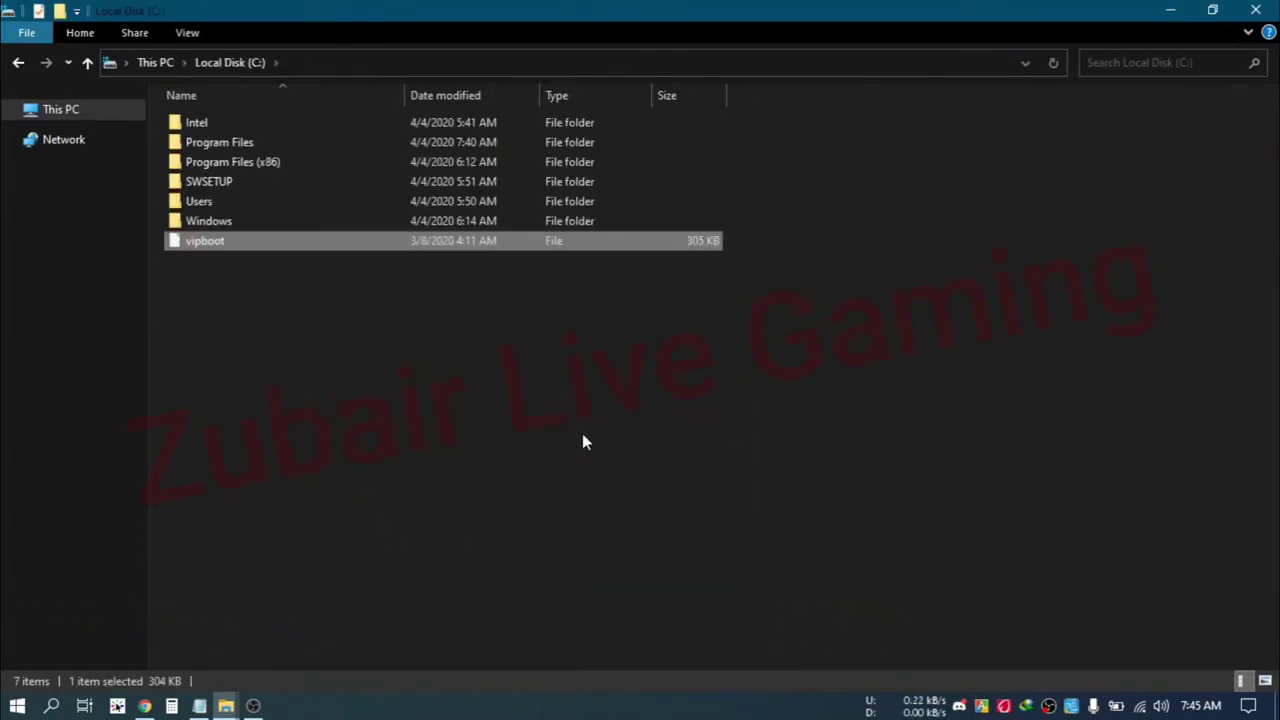
{"action": "left_click", "coordinate": [1170, 9]}
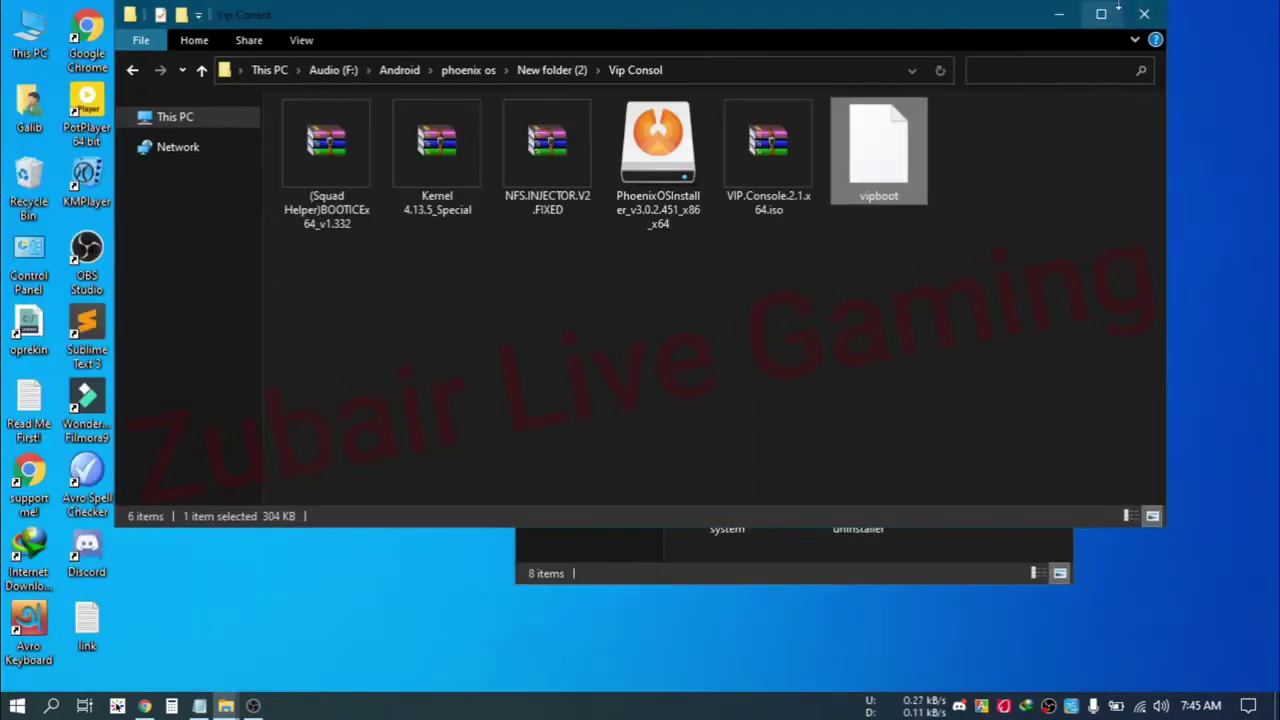
- Extract the (Squad Helper)BOOTICEx64_v1.332 archive into a folder of the same name inside Vip Consol
{"action": "double_click", "coordinate": [1006, 20]}
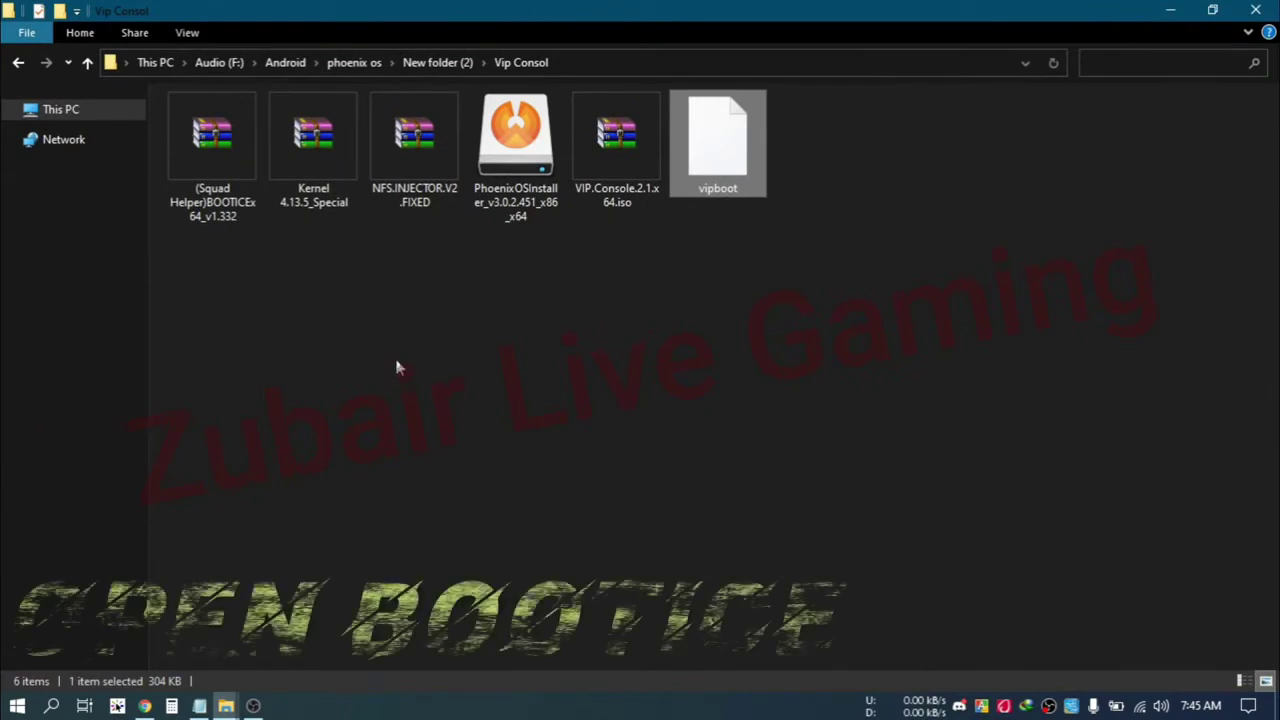
{"action": "left_click", "coordinate": [248, 172]}
{"action": "right_click", "coordinate": [194, 150]}
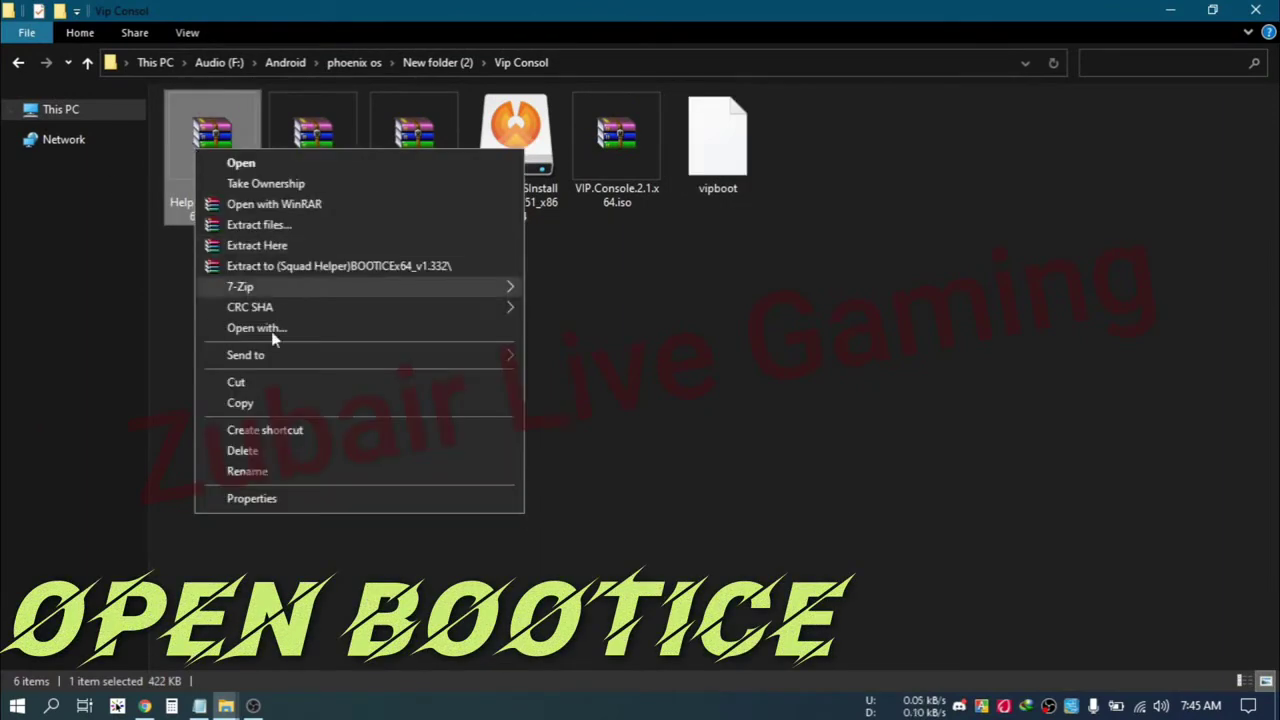
{"action": "left_click", "coordinate": [316, 270]}
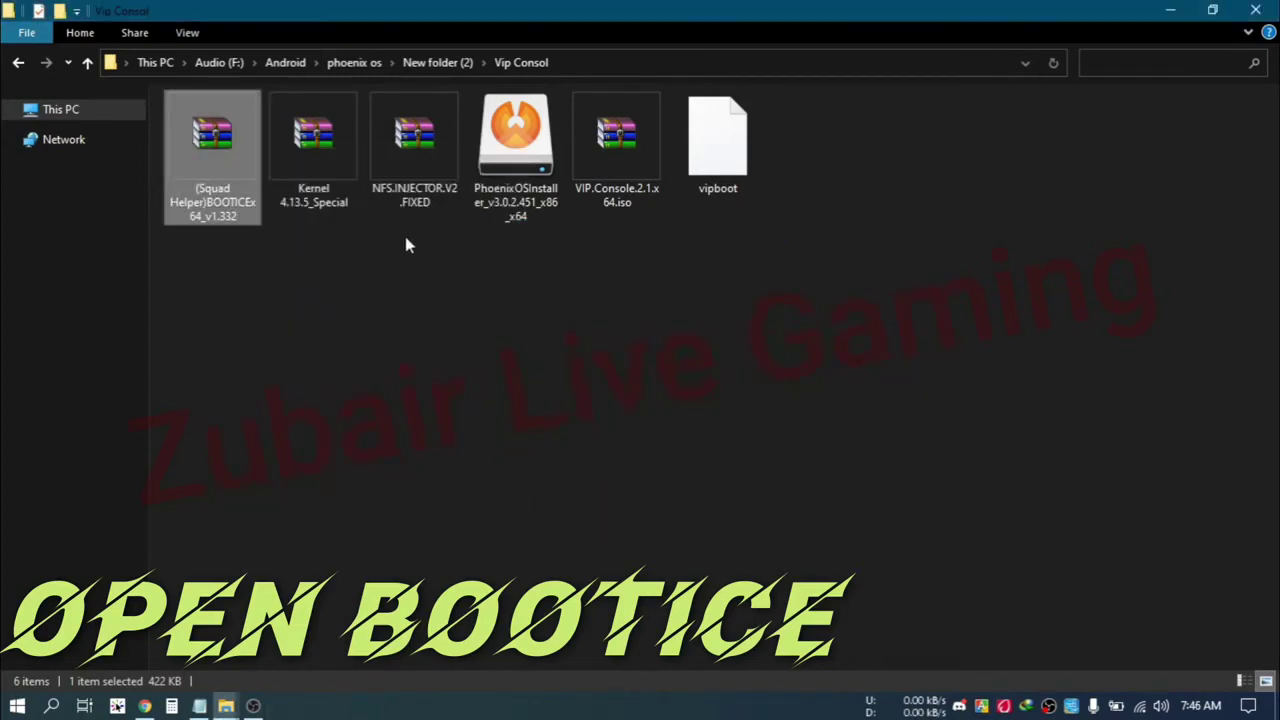
- Launch BOOTICEx64 from the extracted folder and open the system's boot configuration data (BCD) in the easy-mode editor
{"action": "left_click", "coordinate": [222, 150]}
{"action": "double_click", "coordinate": [222, 150]}
{"action": "left_click", "coordinate": [229, 131]}
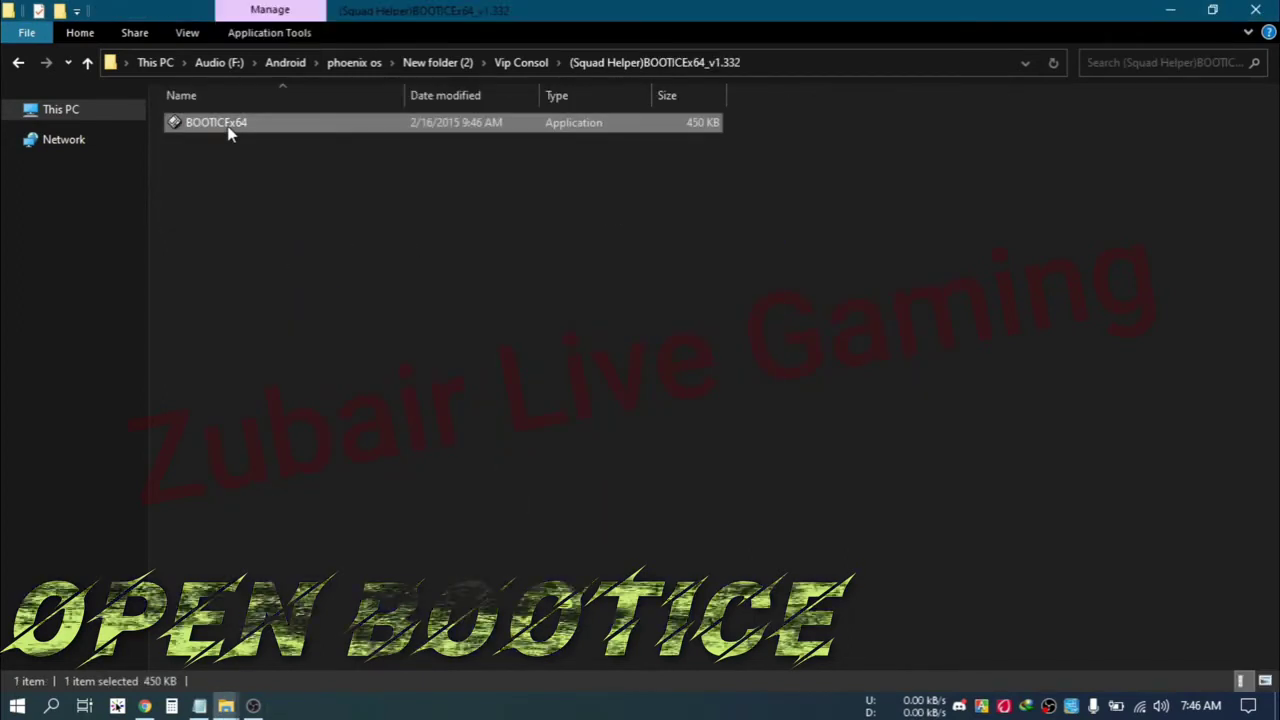
{"action": "double_click", "coordinate": [229, 131]}
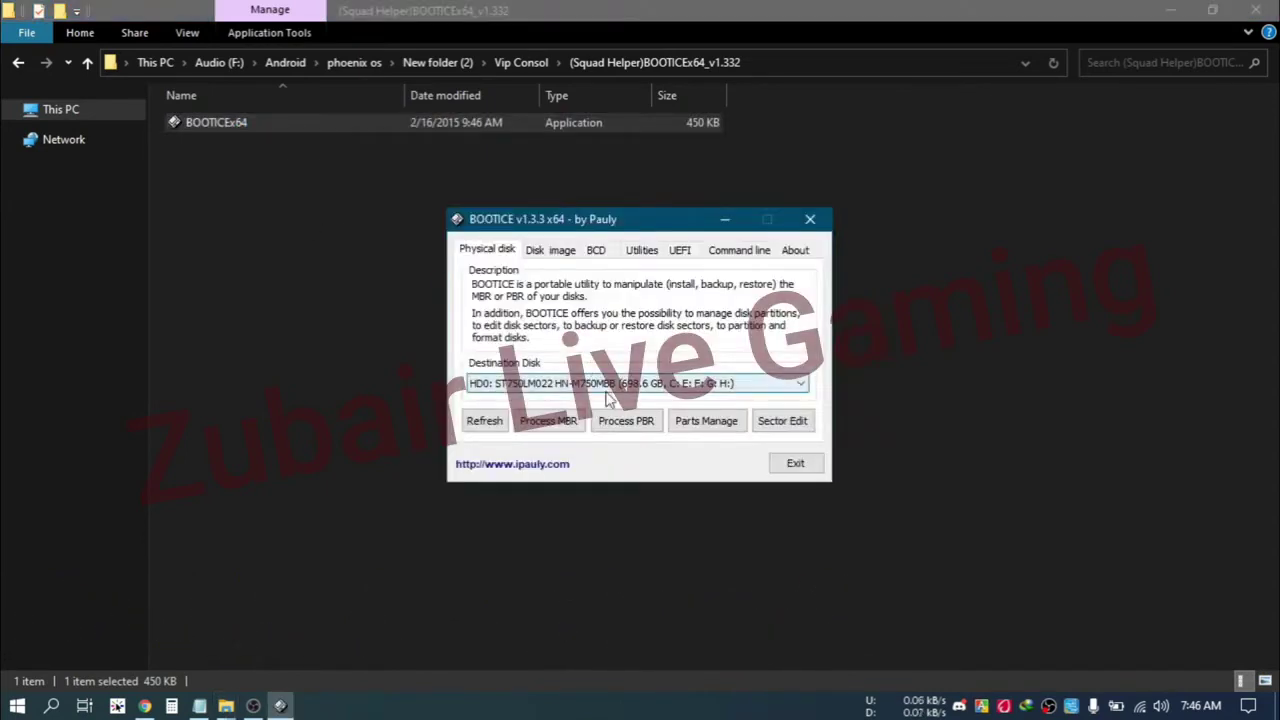
{"action": "left_click", "coordinate": [600, 254]}
{"action": "left_click", "coordinate": [663, 416]}
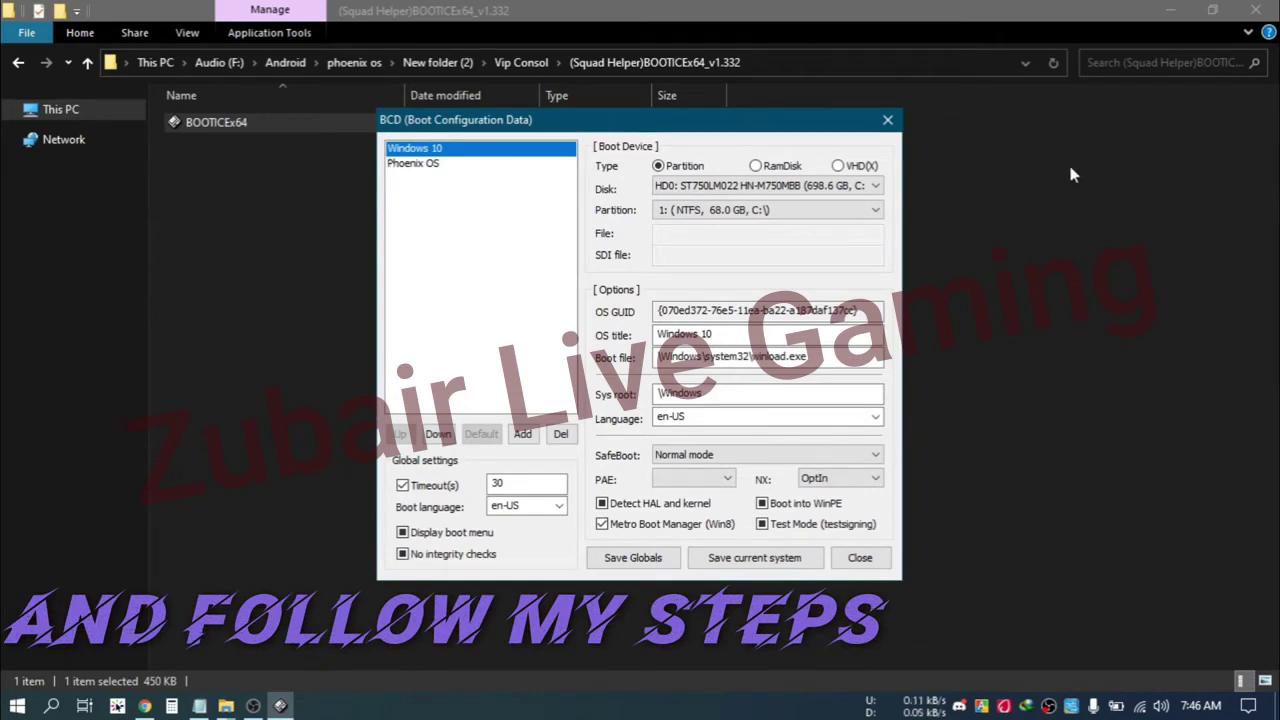
- Close the BCD editor and BOOTICE, return to the Vip Consol folder and refresh it
{"action": "left_click", "coordinate": [891, 122]}
{"action": "left_click", "coordinate": [810, 218]}
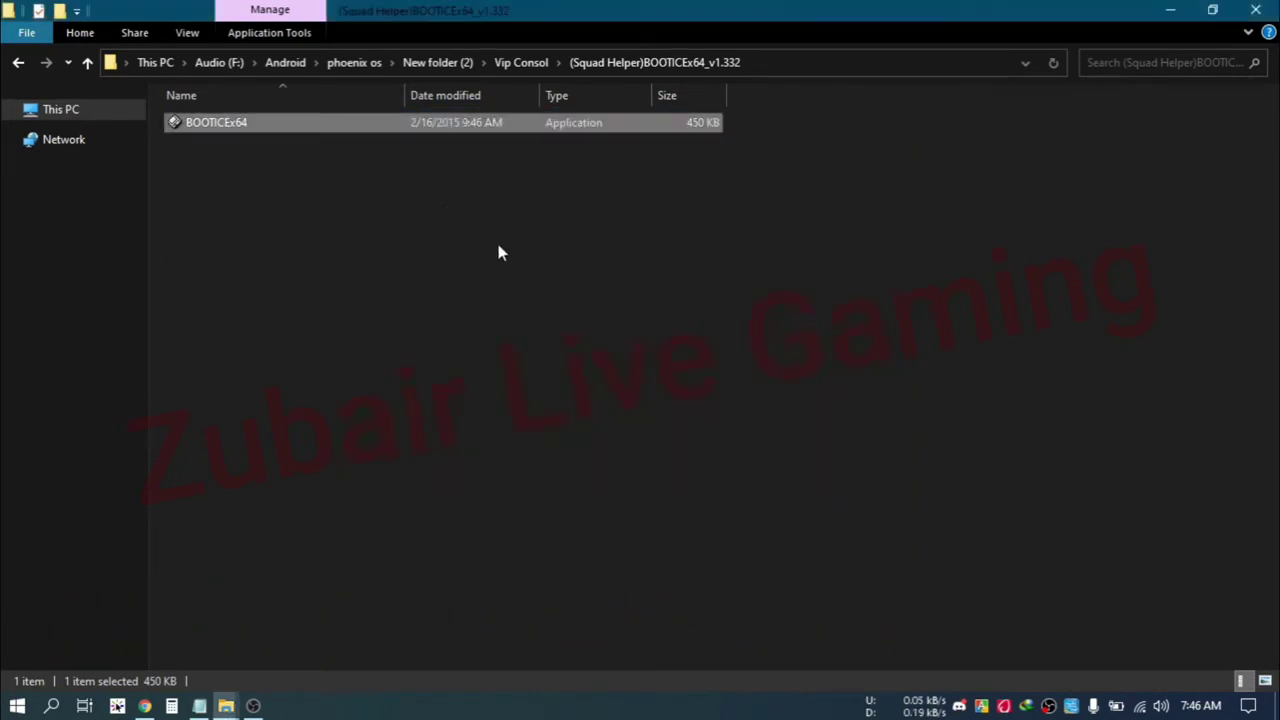
{"action": "key", "text": "BackSpace"}
{"action": "right_click", "coordinate": [548, 340]}
{"action": "left_click", "coordinate": [591, 413]}
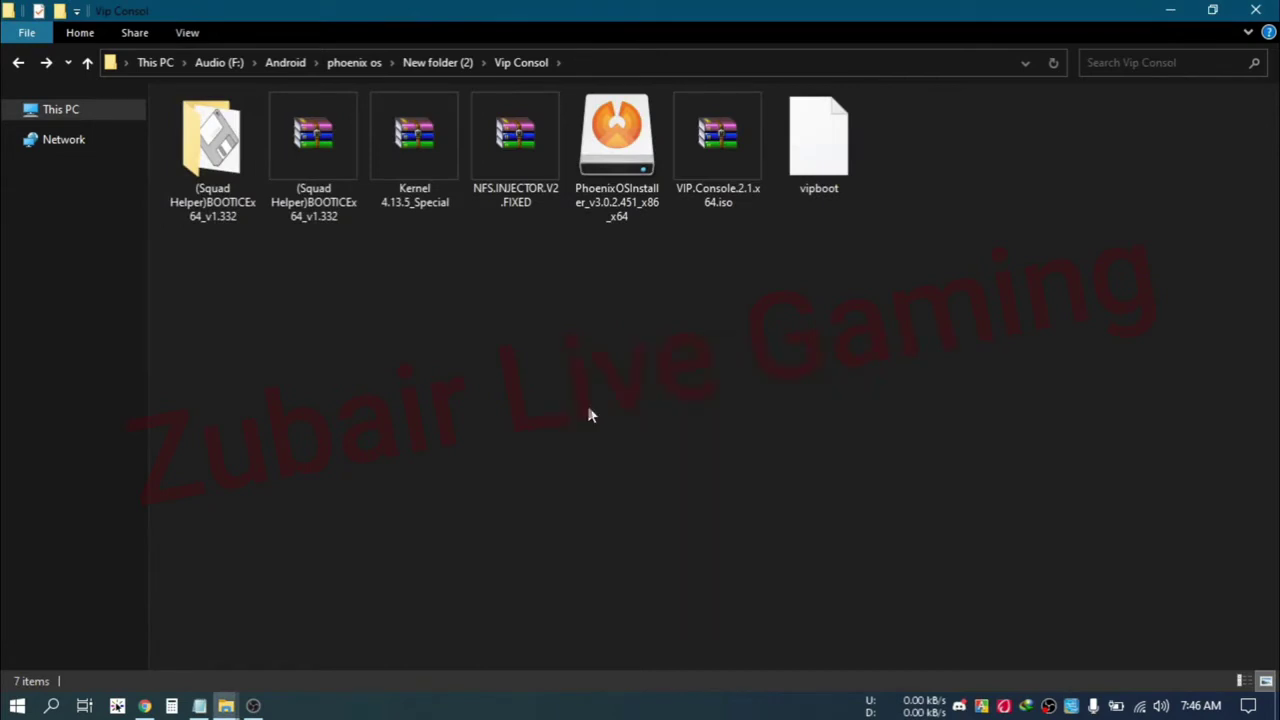
- Launch BOOTICEx64 from its extracted folder and open the current system's BCD in easy mode
{"action": "double_click", "coordinate": [251, 179]}
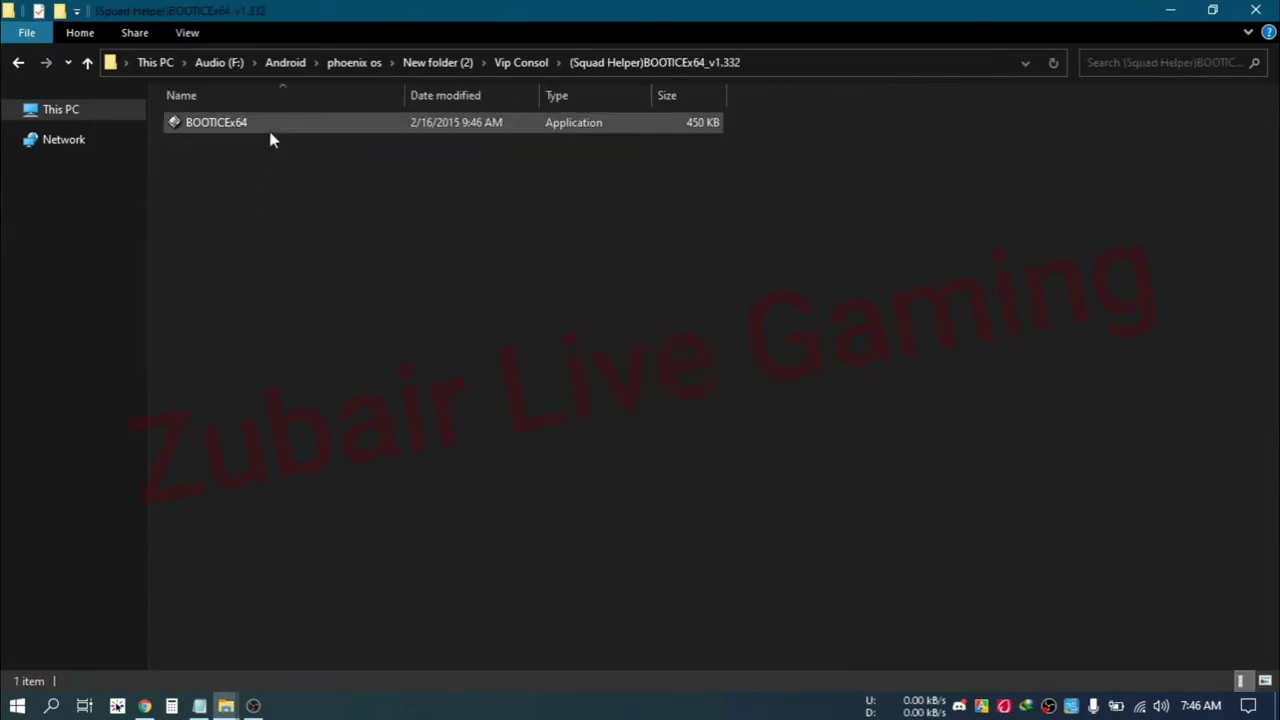
{"action": "left_click", "coordinate": [272, 138]}
{"action": "double_click", "coordinate": [272, 138]}
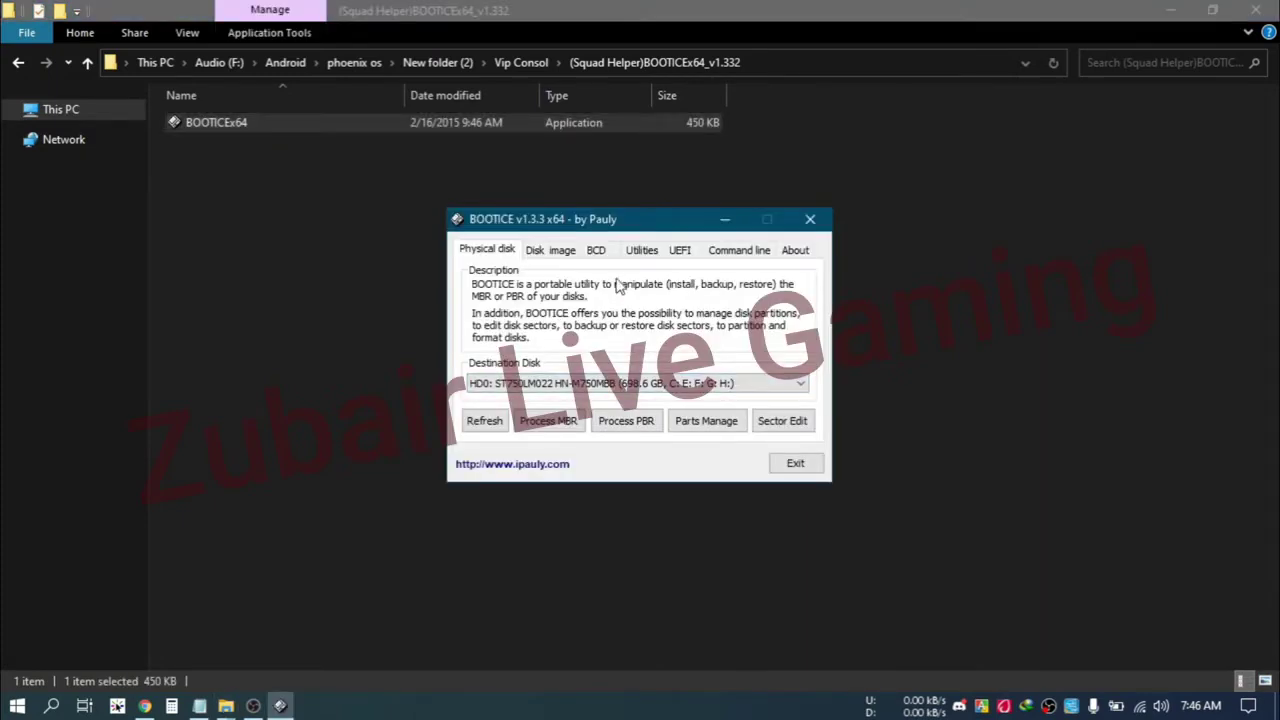
{"action": "left_click", "coordinate": [596, 250]}
{"action": "left_click", "coordinate": [670, 425]}
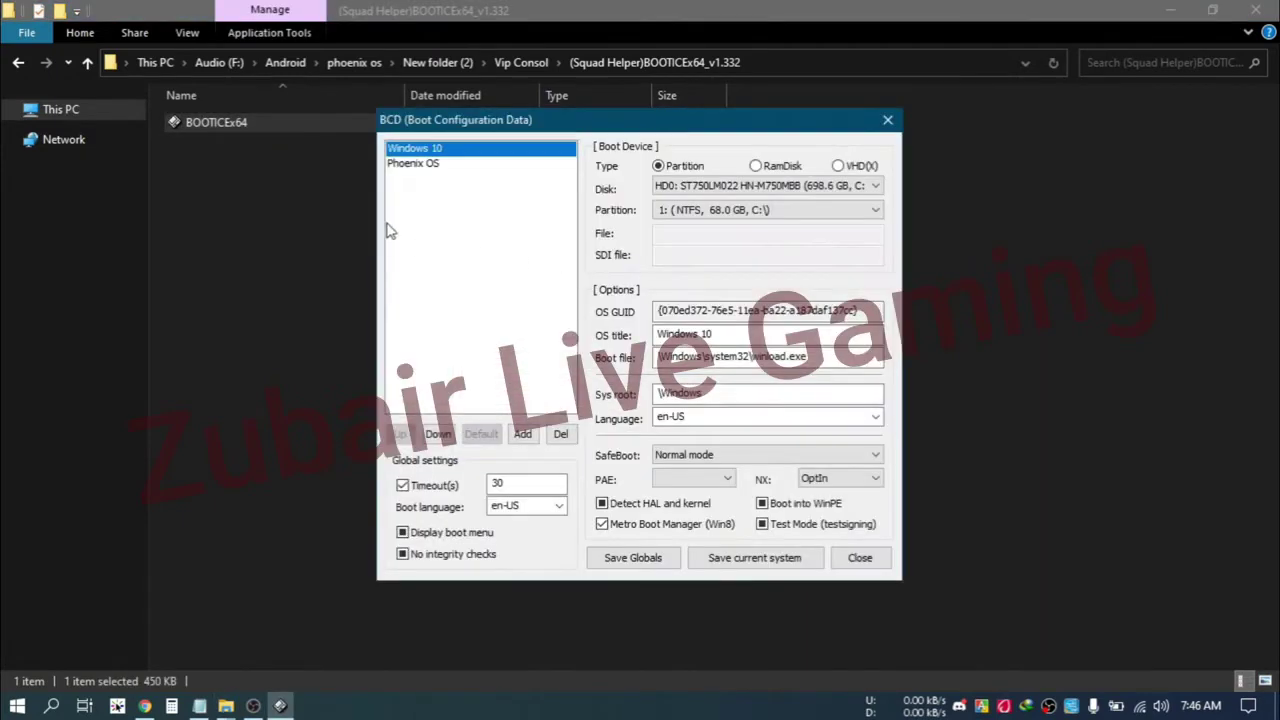
- Delete the existing Phoenix OS entry from the boot configuration data
{"action": "left_click", "coordinate": [420, 166]}
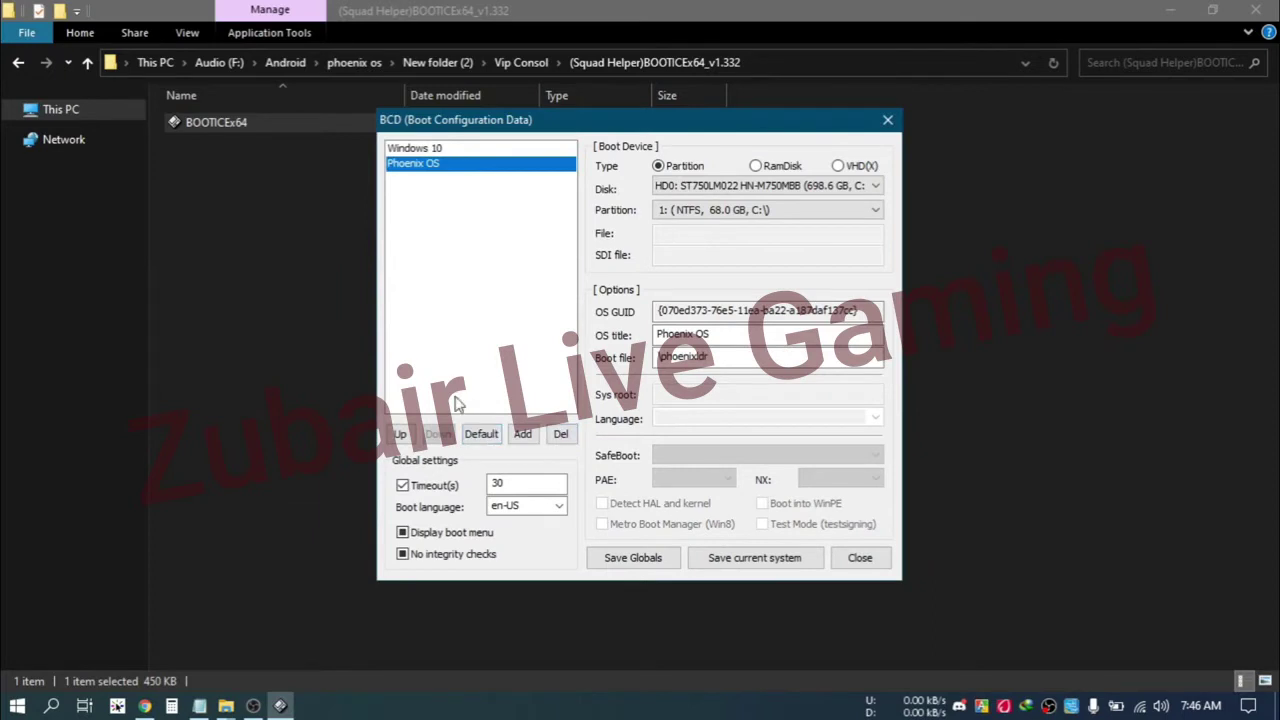
{"action": "left_click", "coordinate": [558, 437]}
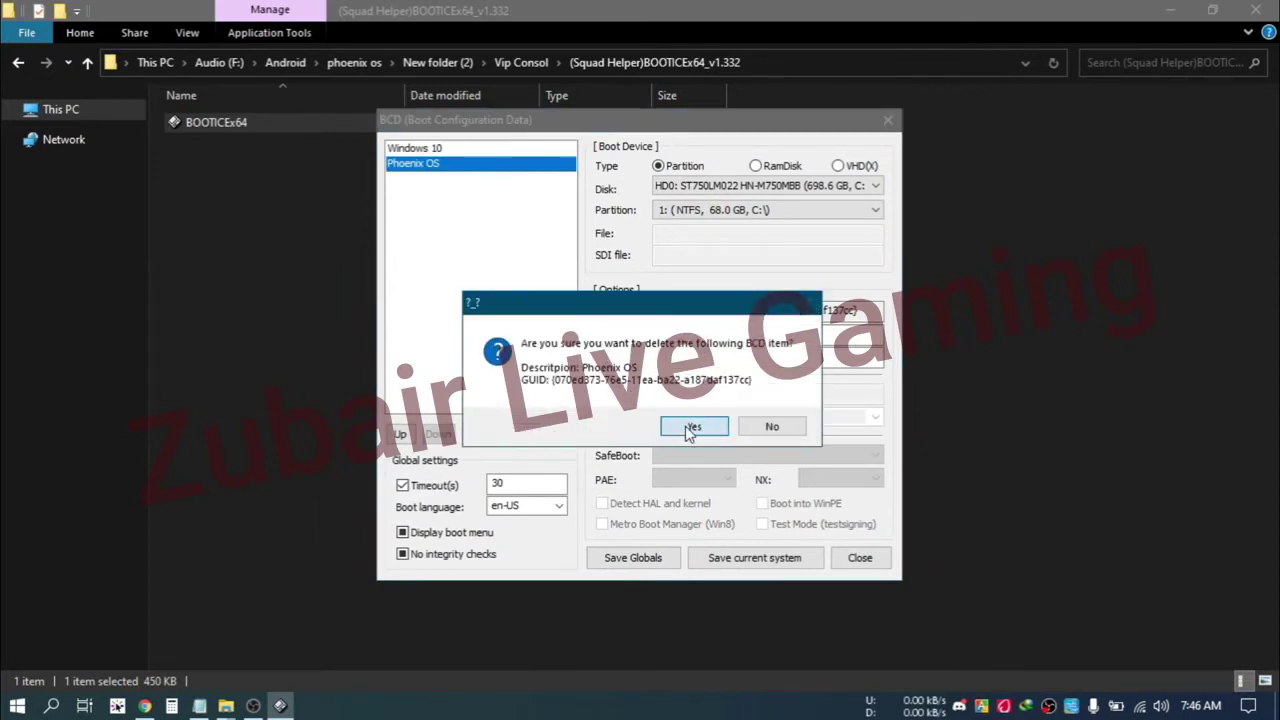
{"action": "left_click", "coordinate": [688, 430]}
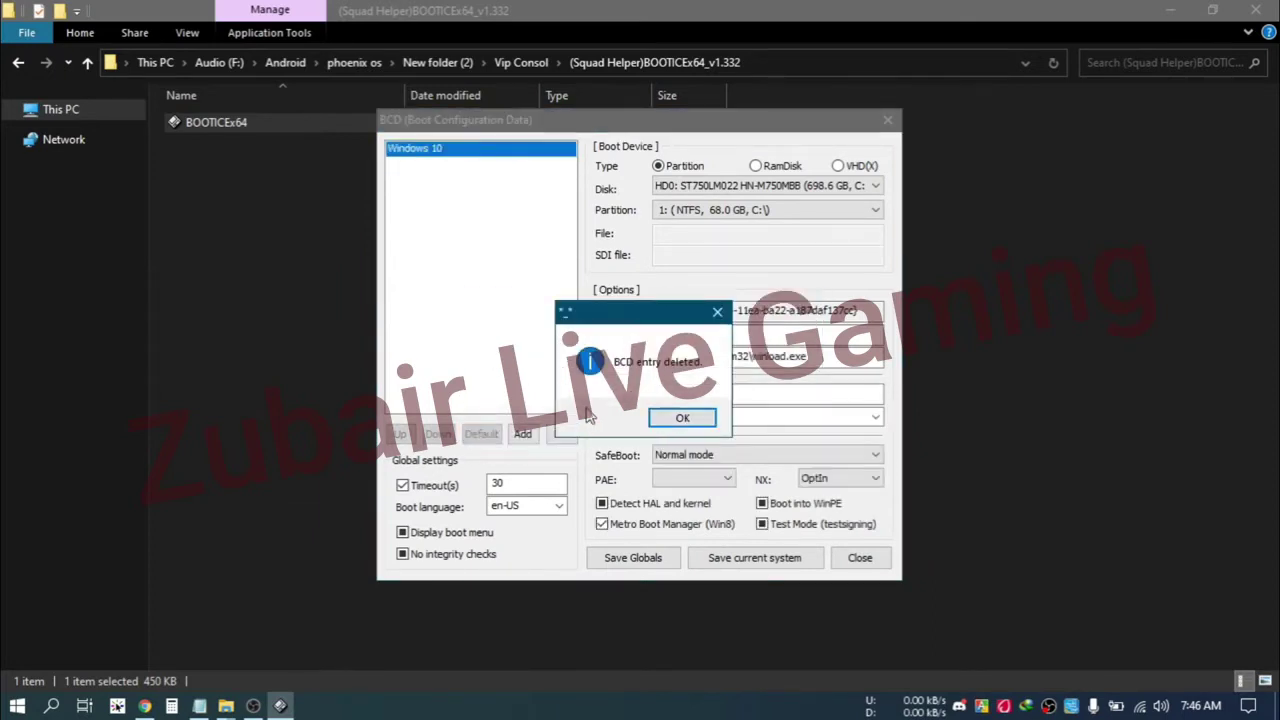
{"action": "left_click", "coordinate": [686, 422]}
- Add a RealMode (Grub/Linux) boot entry on disk HD0: ST750LM022 HN-M750MBB with partition 1 (NTFS, 68.0 GB, C:\)
{"action": "left_click", "coordinate": [522, 434]}
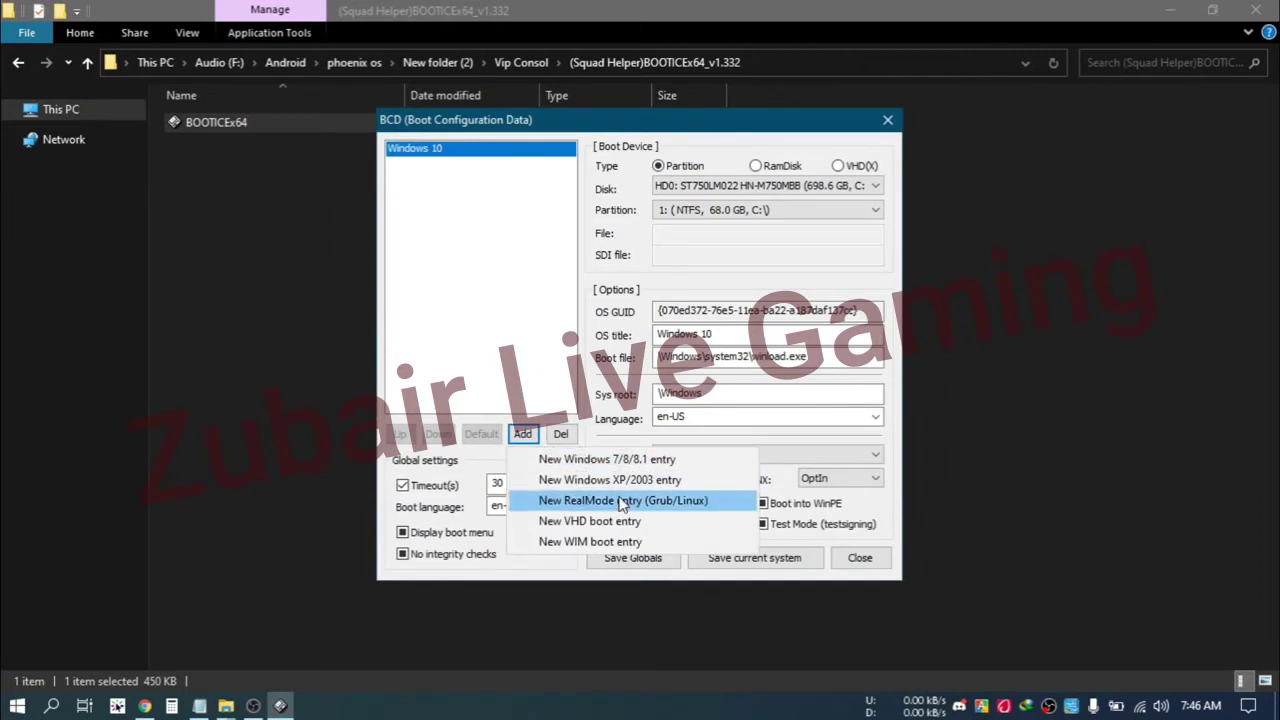
{"action": "left_click", "coordinate": [663, 499]}
{"action": "left_click", "coordinate": [768, 186]}
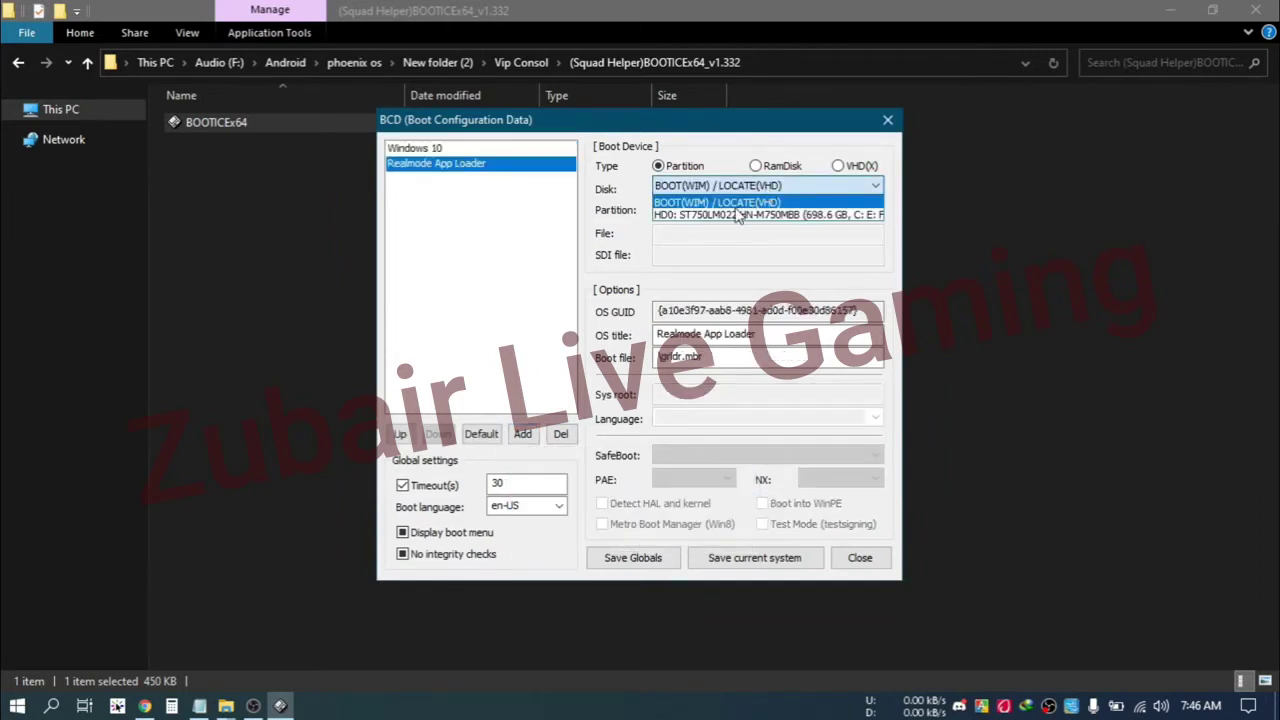
{"action": "left_click", "coordinate": [735, 215]}
{"action": "left_click", "coordinate": [730, 210]}
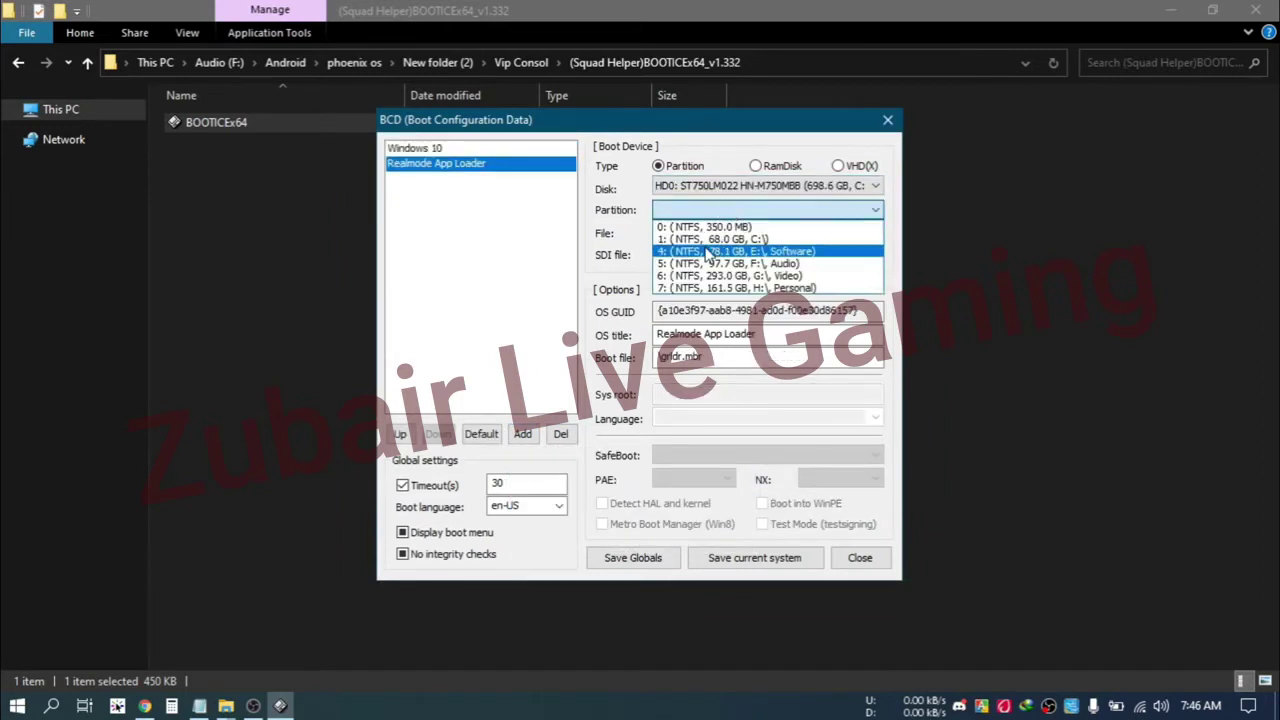
{"action": "left_click", "coordinate": [716, 240]}
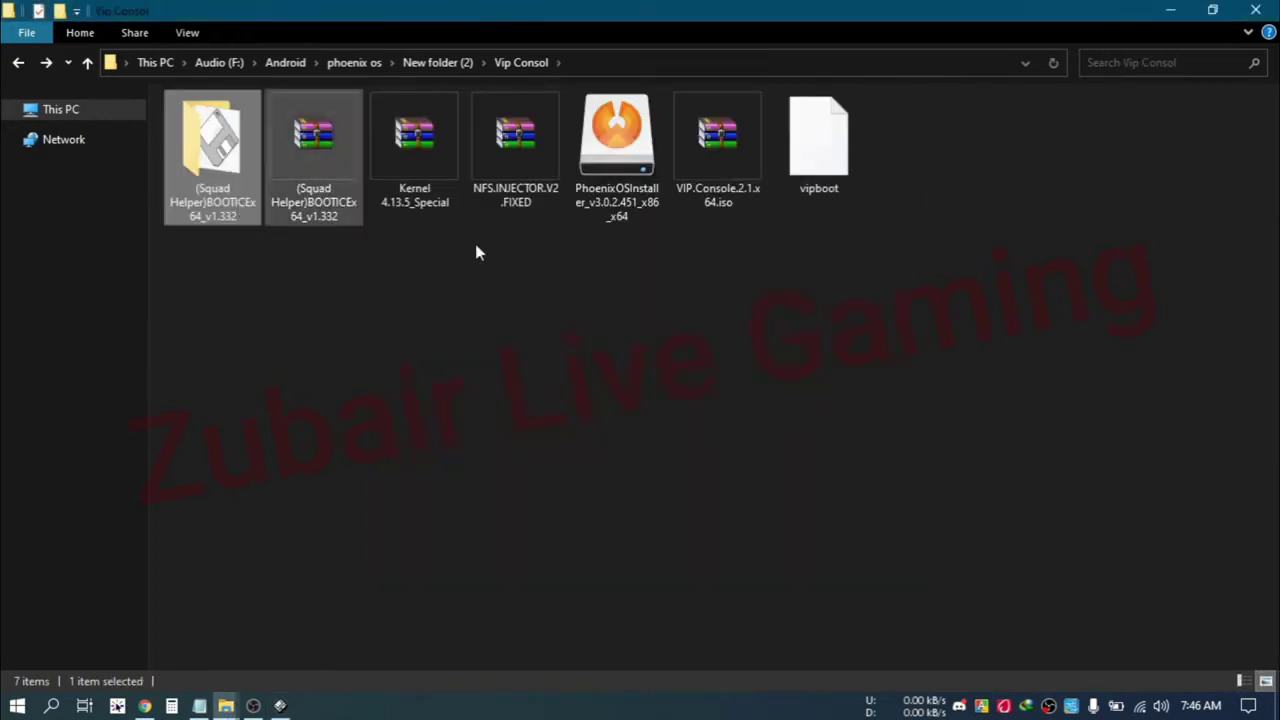
- Copy the vipboot file's name in the Vip Consol folder and return to the BCD editor
{"action": "right_click", "coordinate": [845, 165]}
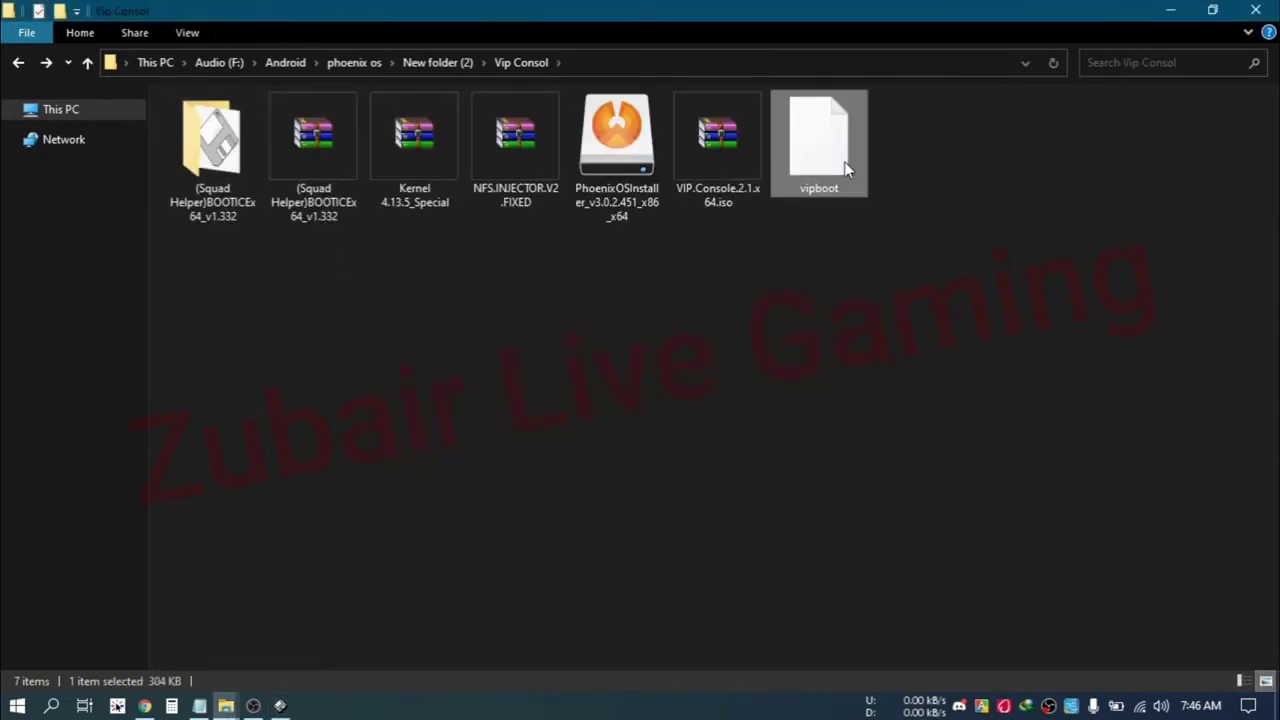
{"action": "left_click", "coordinate": [880, 465]}
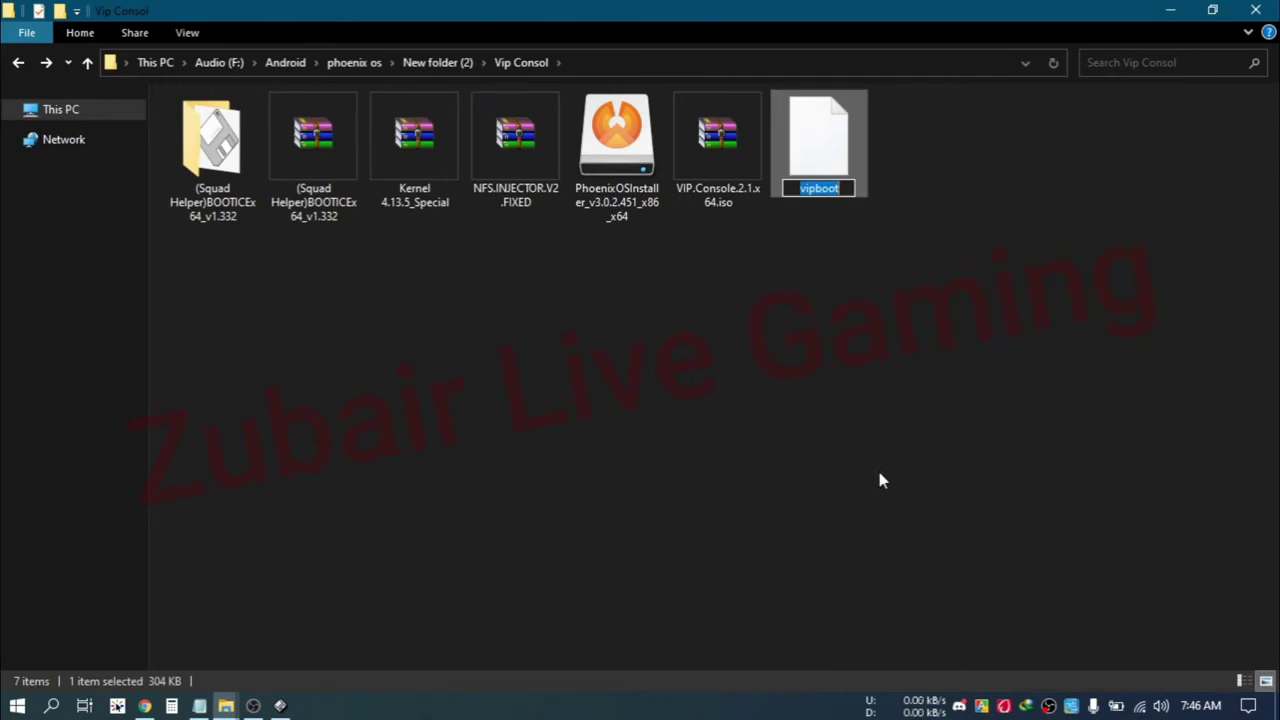
{"action": "right_click", "coordinate": [799, 190]}
{"action": "left_click", "coordinate": [871, 258]}
{"action": "left_click", "coordinate": [280, 706]}
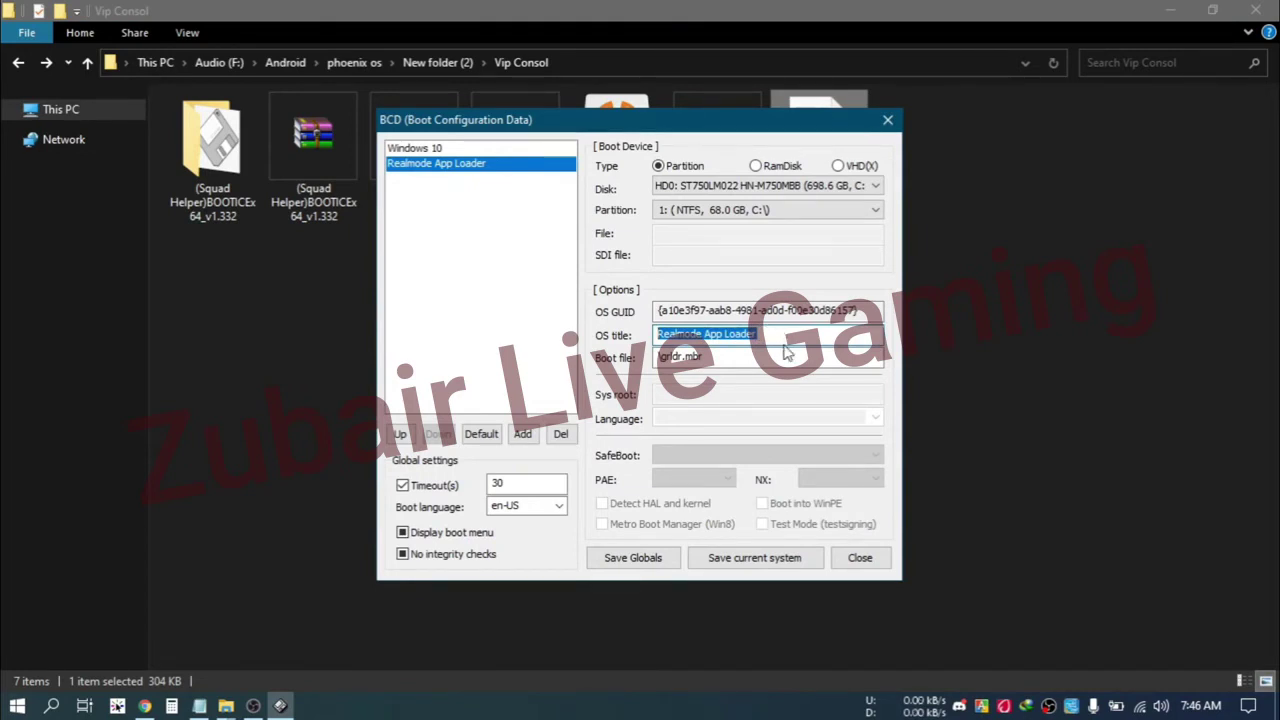
- Set the Realmode App Loader entry's OS title to Phoenix OS and its boot file to \vipboot
{"action": "type", "text": "PP"}
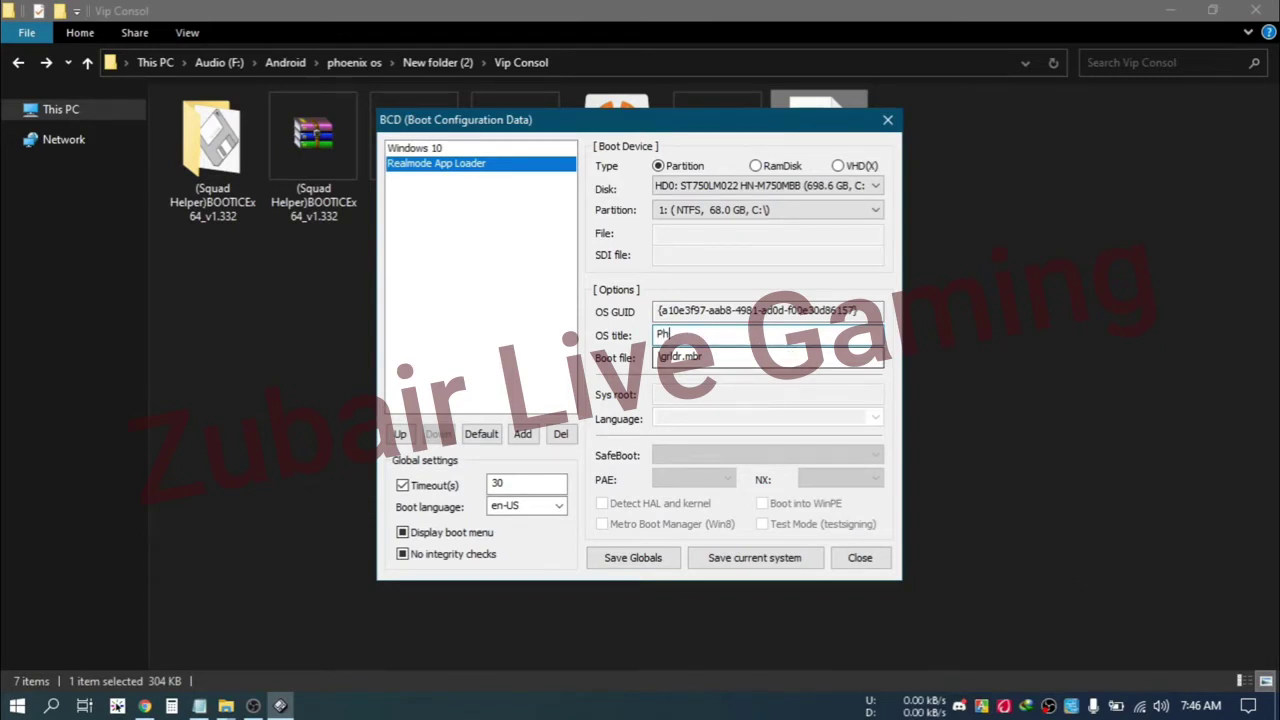
{"action": "type", "text": "oenix OS"}
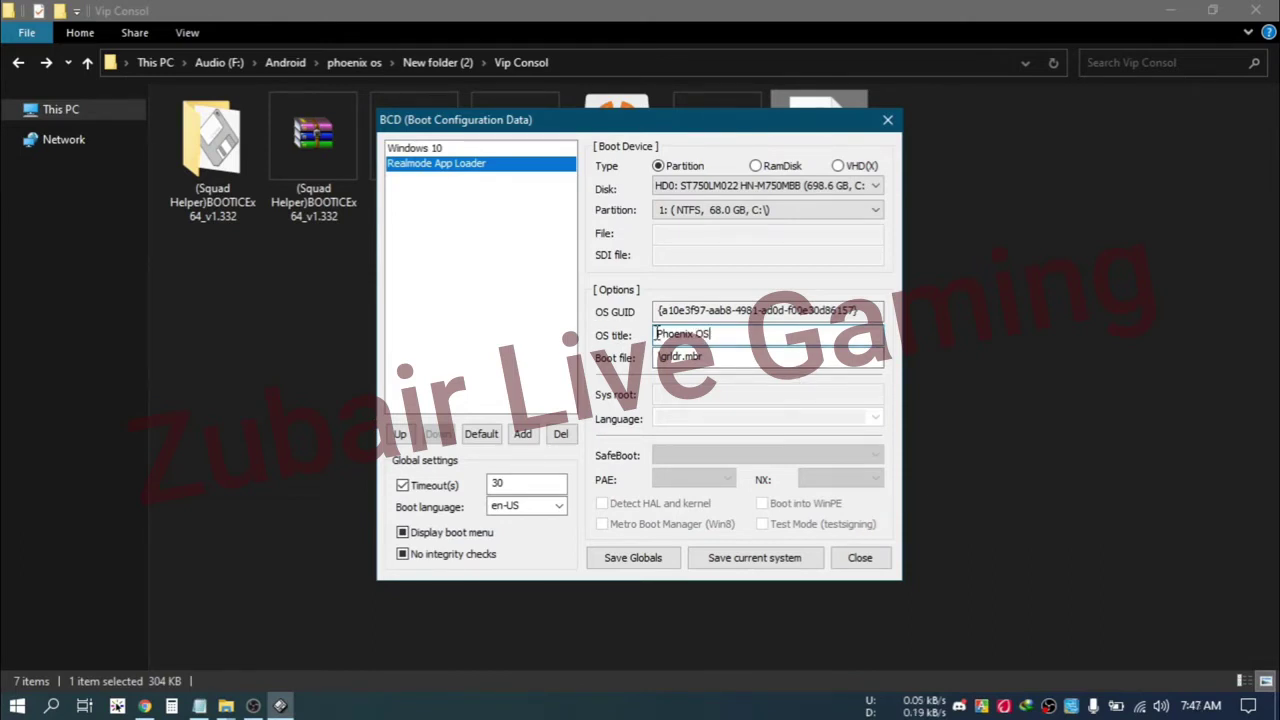
{"action": "key", "text": "Home"}
{"action": "key", "text": "Delete"}
{"action": "type", "text": "P"}
{"action": "key", "text": "Tab"}
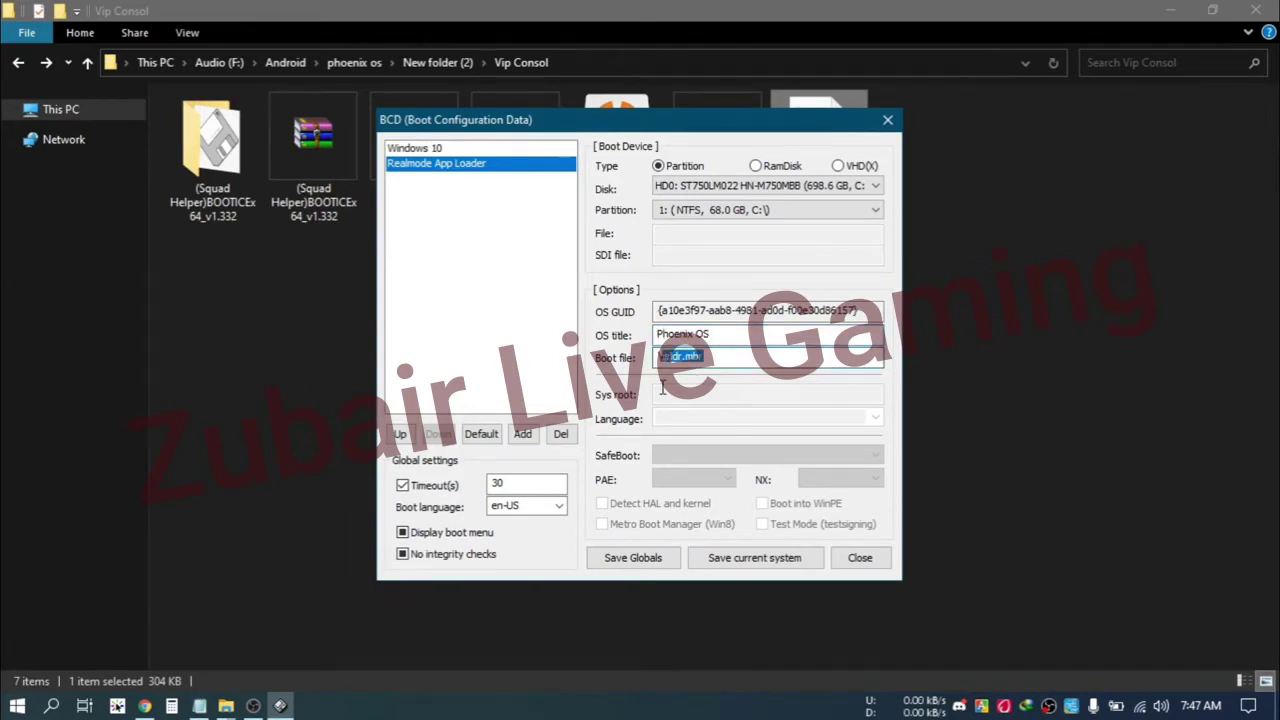
{"action": "type", "text": "\\vipboot"}
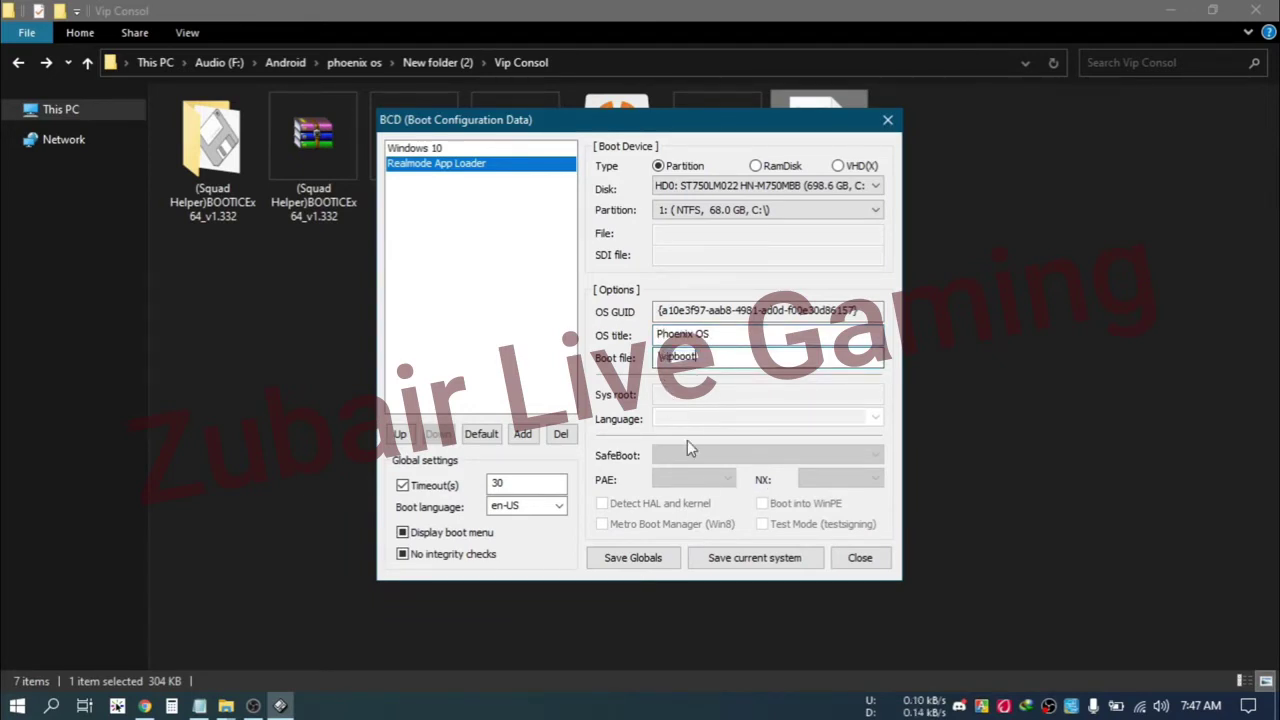
- Save the current system's boot entry, exit BOOTICE and refresh the Vip Consol folder
{"action": "left_click", "coordinate": [717, 561]}
{"action": "left_click", "coordinate": [710, 418]}
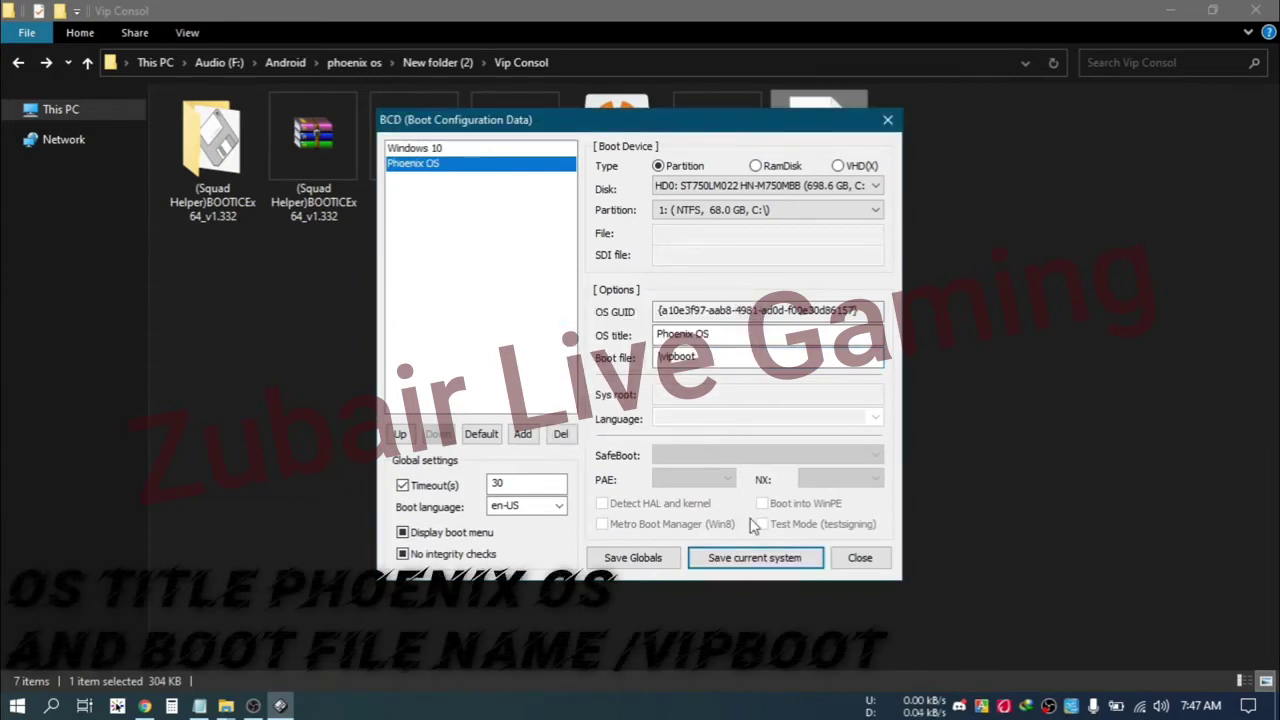
{"action": "left_click", "coordinate": [859, 558]}
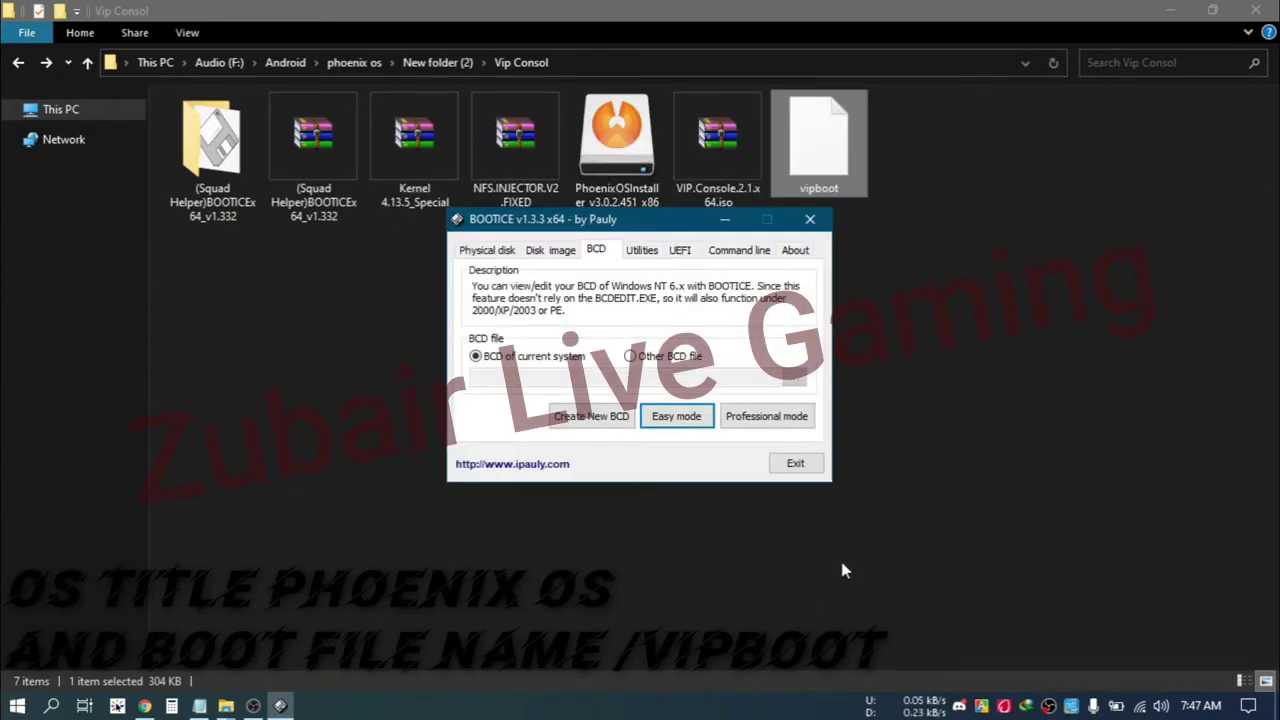
{"action": "left_click", "coordinate": [795, 463]}
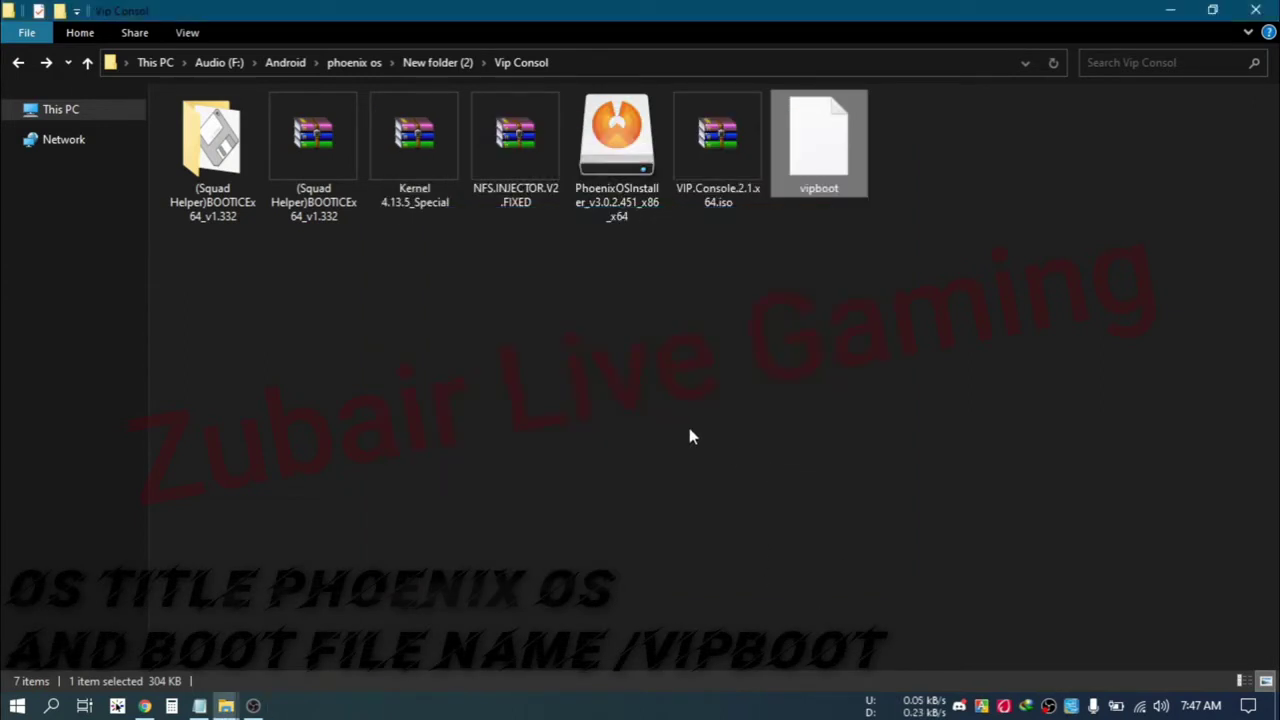
{"action": "right_click", "coordinate": [613, 310]}
{"action": "left_click", "coordinate": [660, 387]}
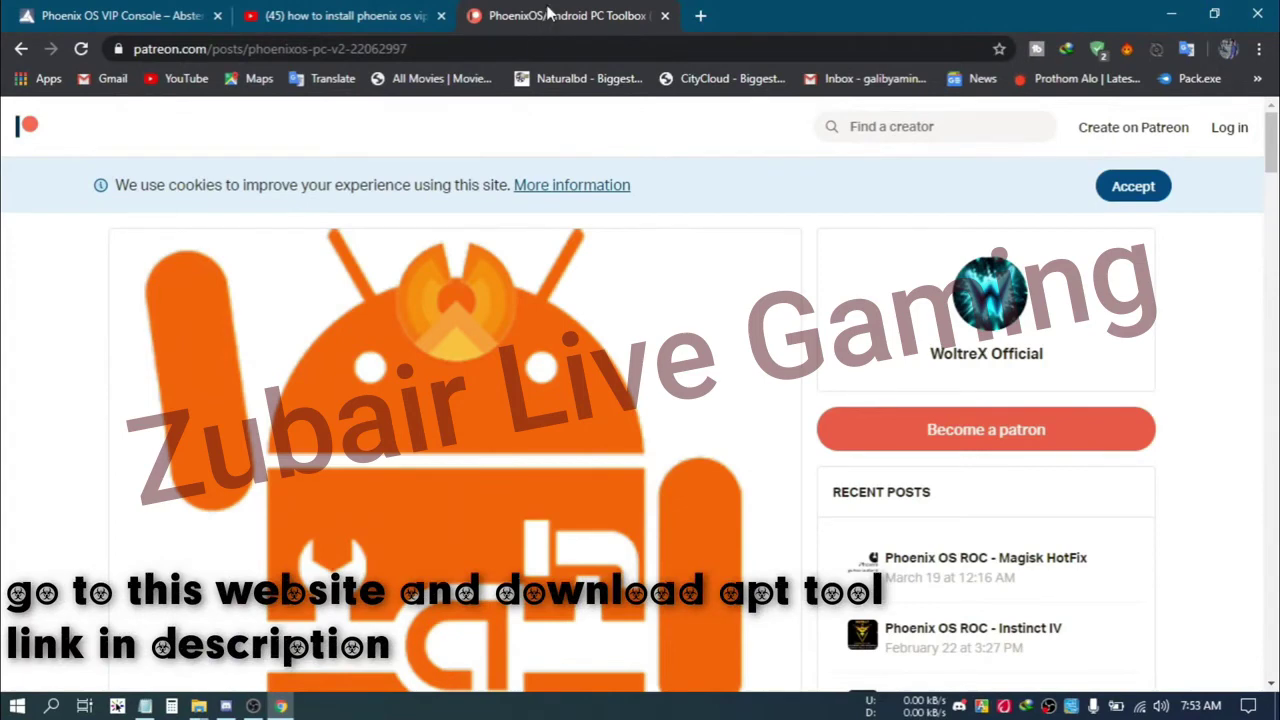
- Open the PhoenixOS / Android PC Toolbox (v2.7.0) download link from the Patreon post in Chrome and show its page
{"action": "scroll", "coordinate": [568, 338], "scroll_direction": "down", "scroll_amount": 4}
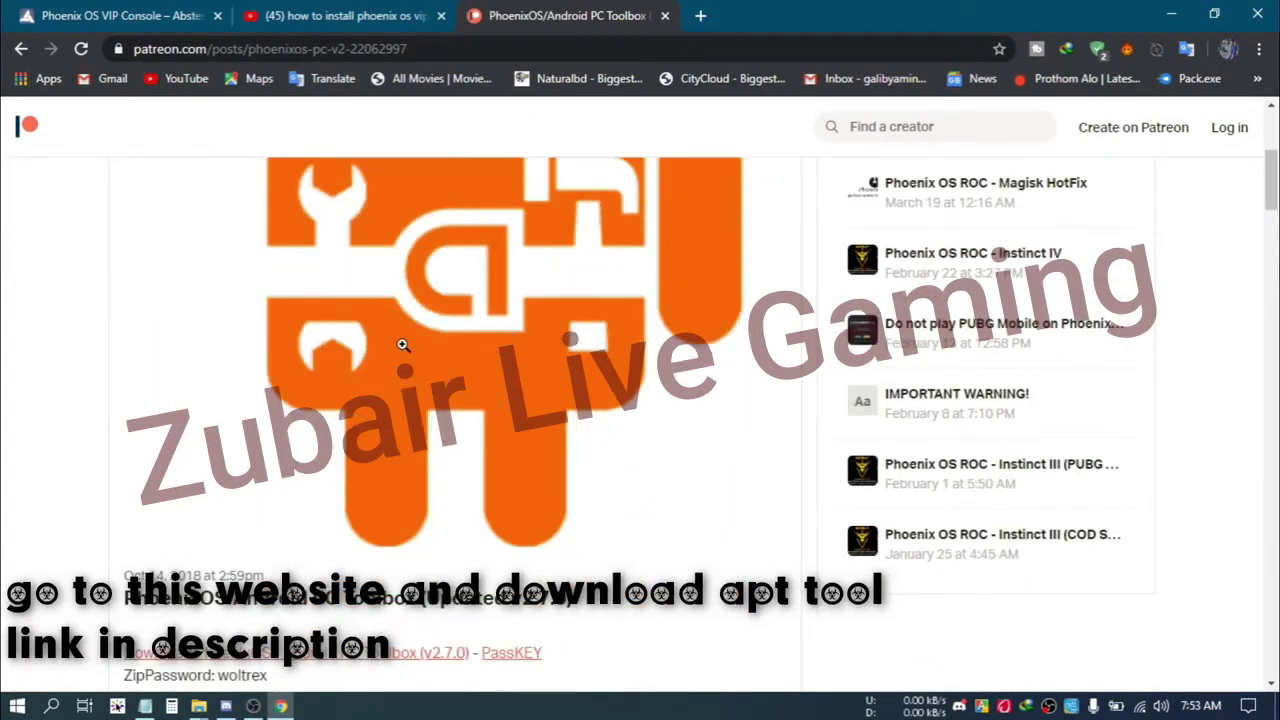
{"action": "scroll", "coordinate": [402, 345], "scroll_direction": "down", "scroll_amount": 2}
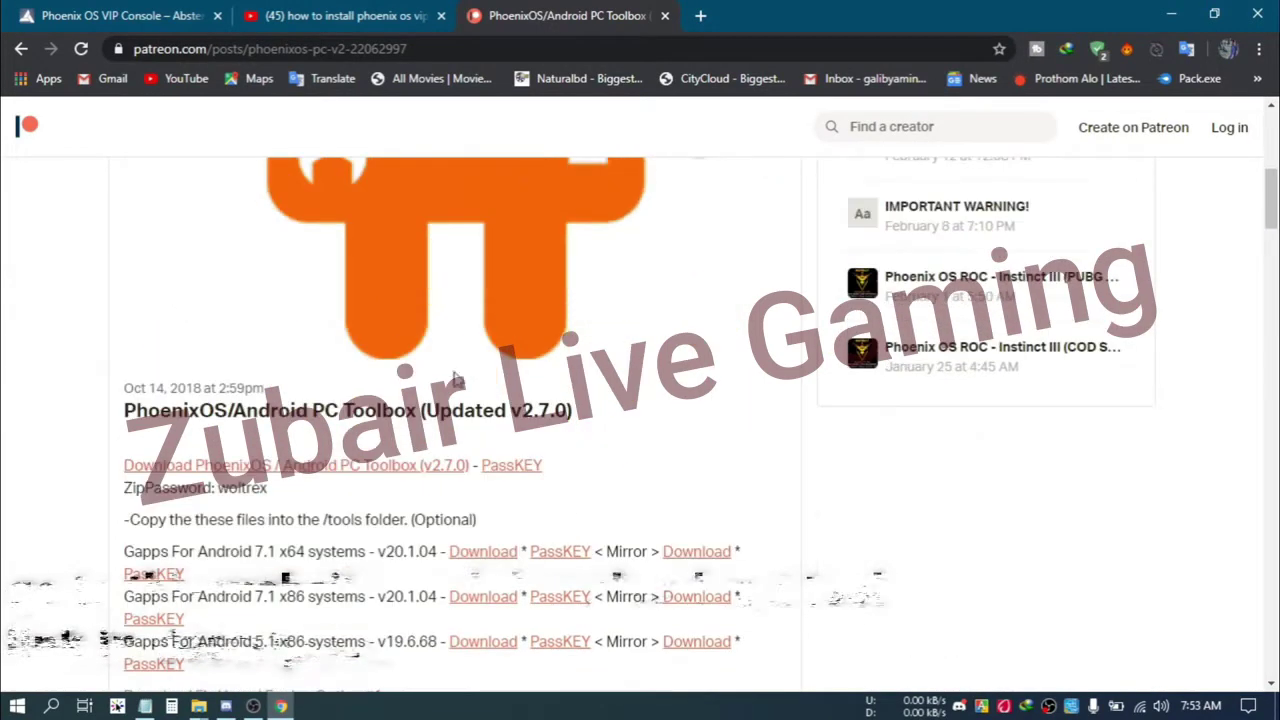
{"action": "left_click", "coordinate": [351, 468]}
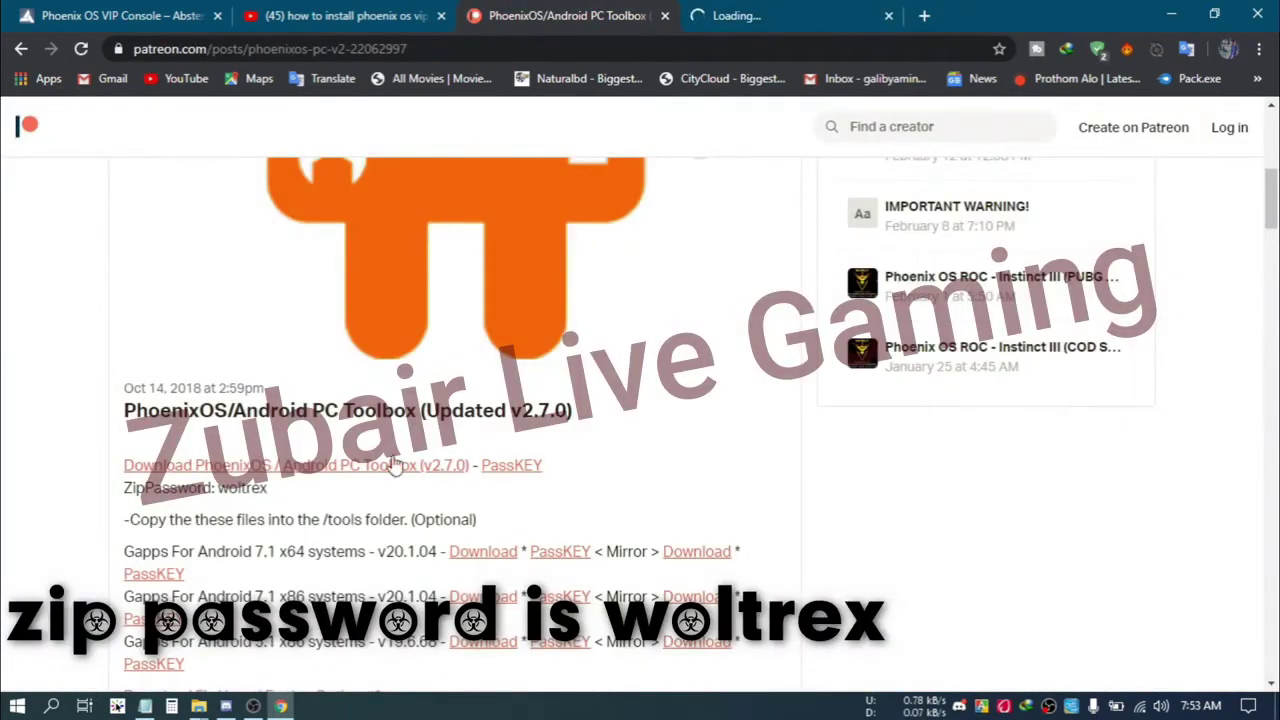
{"action": "left_click", "coordinate": [845, 9]}
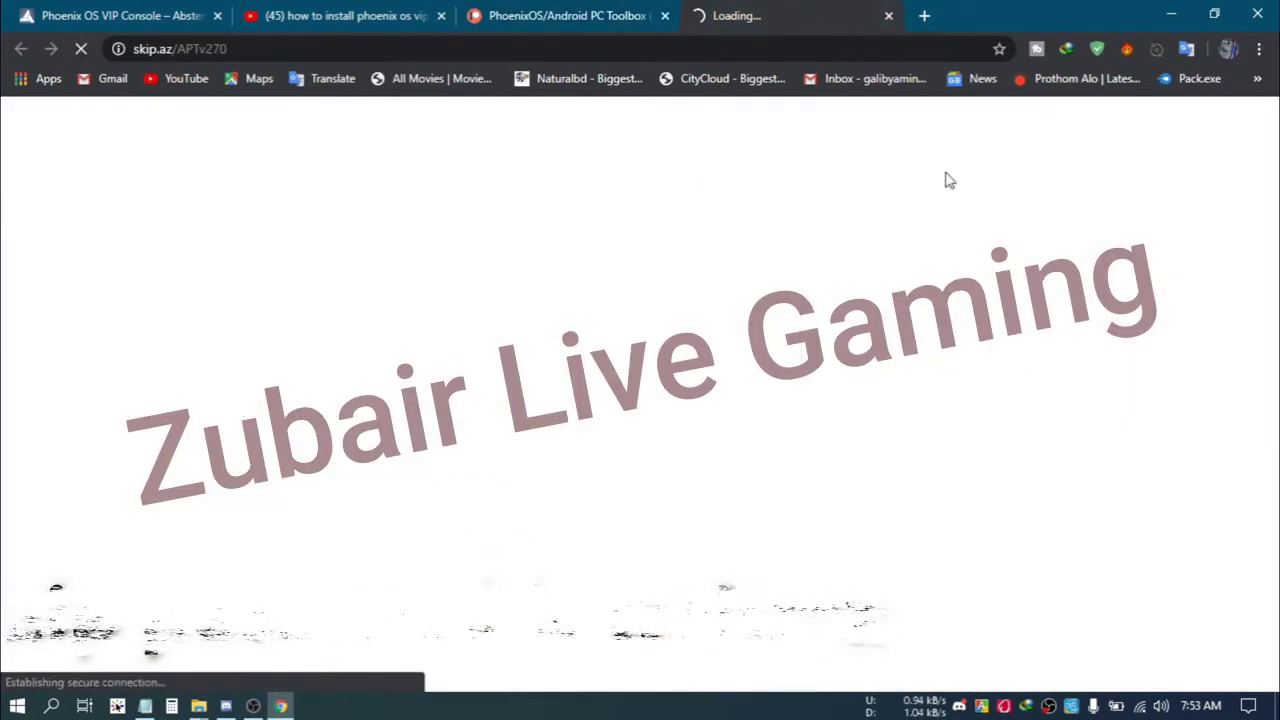
- Examine the zip password line under the toolbox download link in the Patreon post, and return to the download page
{"action": "left_click", "coordinate": [588, 12]}
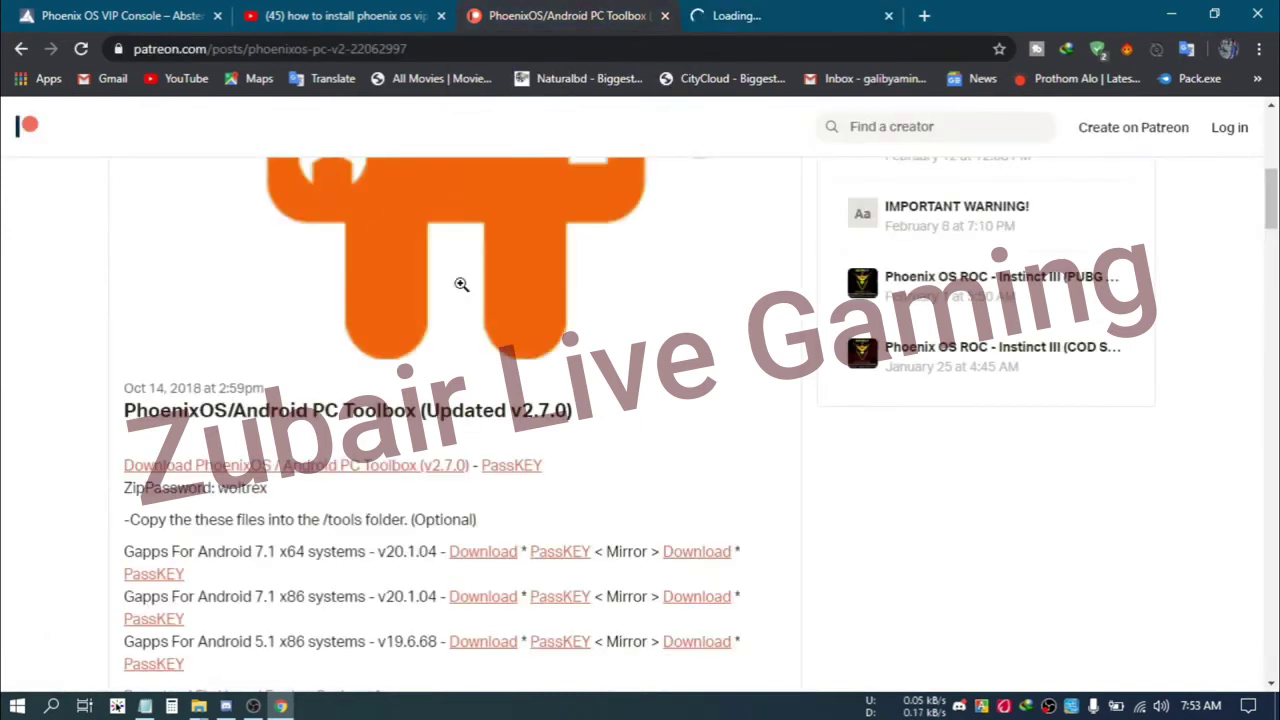
{"action": "double_click", "coordinate": [222, 489]}
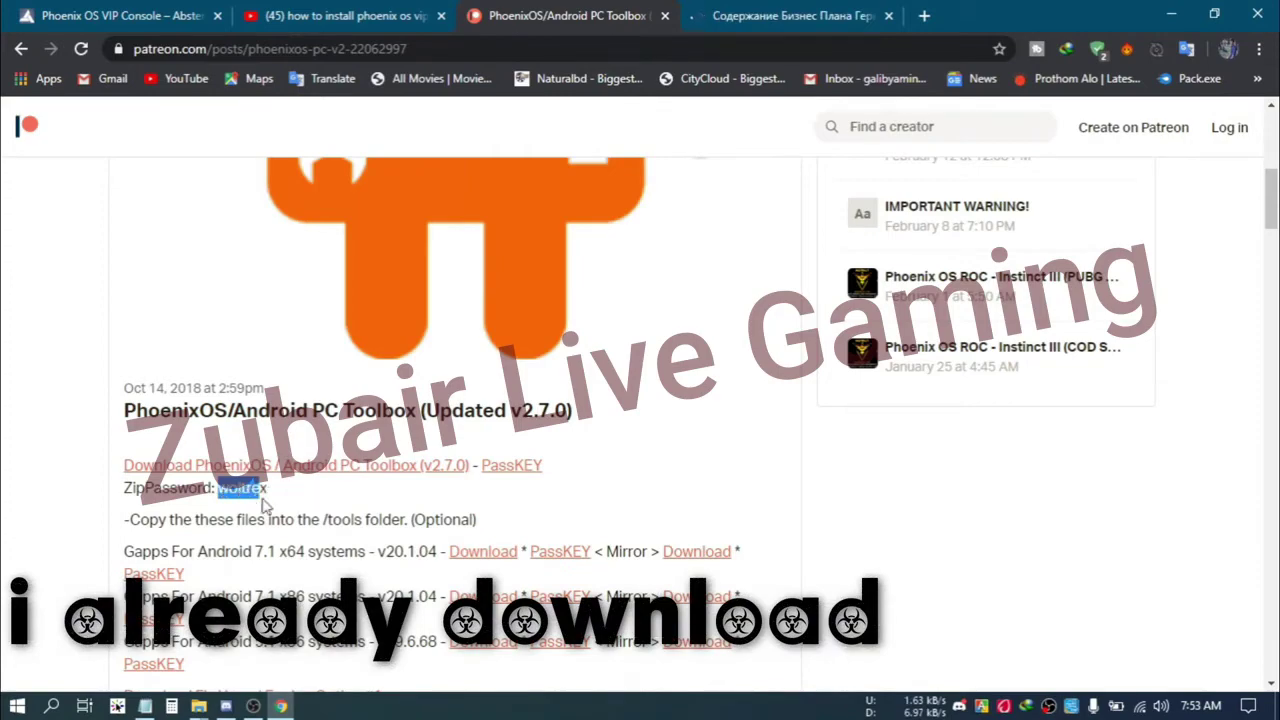
{"action": "left_click", "coordinate": [250, 497]}
{"action": "scroll", "coordinate": [251, 497], "scroll_direction": "up", "scroll_amount": 1}
{"action": "scroll", "coordinate": [255, 552], "scroll_direction": "up", "scroll_amount": 1}
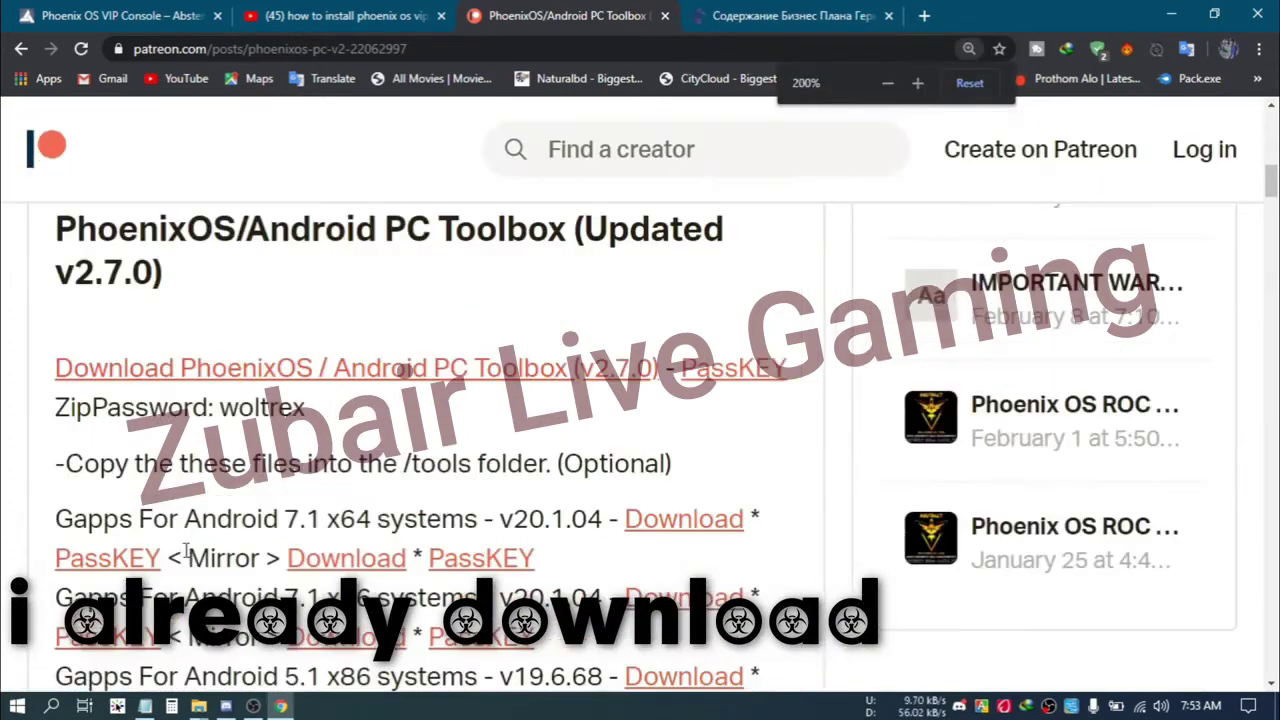
{"action": "scroll", "coordinate": [186, 556], "scroll_direction": "up", "scroll_amount": 2}
{"action": "scroll", "coordinate": [365, 410], "scroll_direction": "down", "scroll_amount": 2}
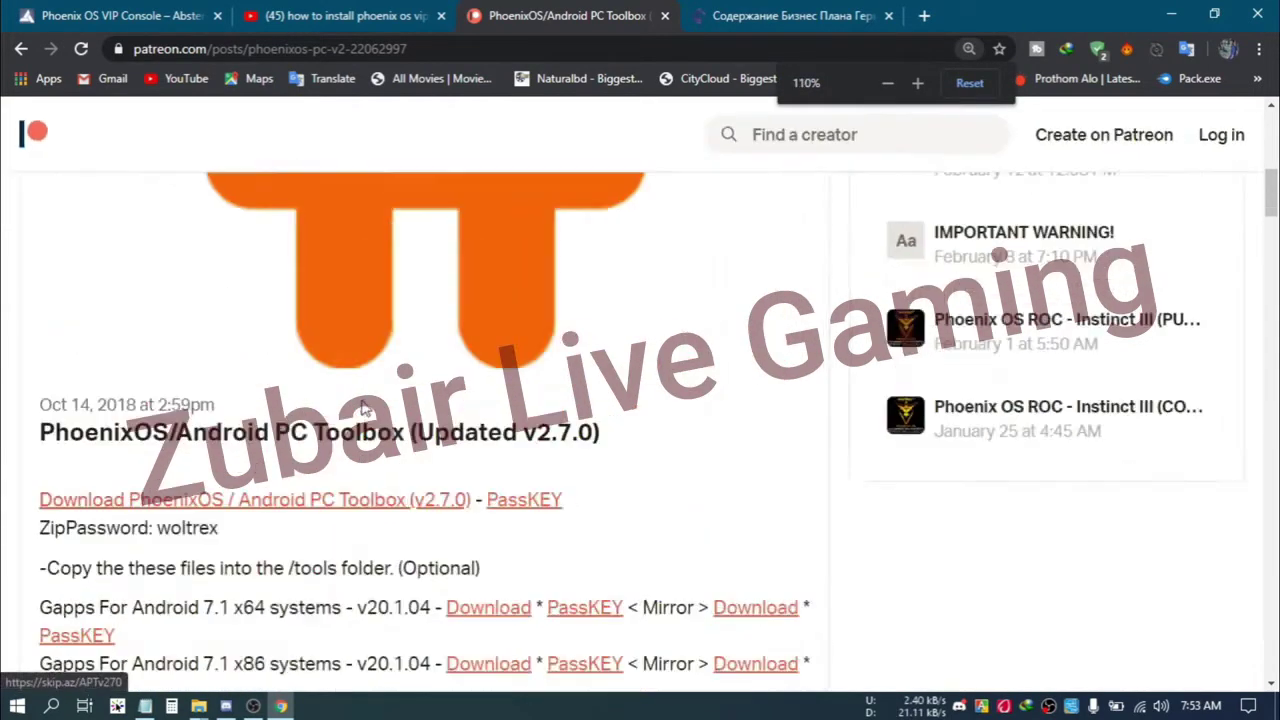
{"action": "scroll", "coordinate": [215, 546], "scroll_direction": "up", "scroll_amount": 1}
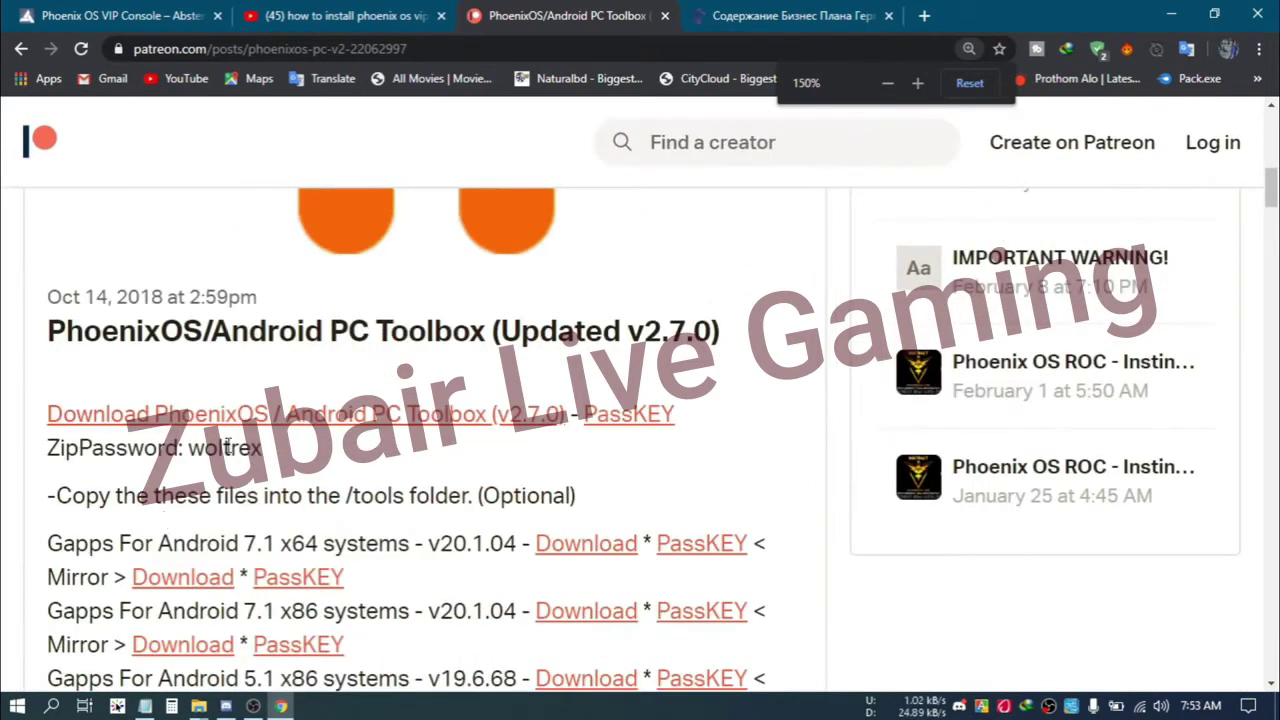
{"action": "left_click_drag", "start_coordinate": [187, 450], "coordinate": [266, 450]}
{"action": "left_click", "coordinate": [277, 456]}
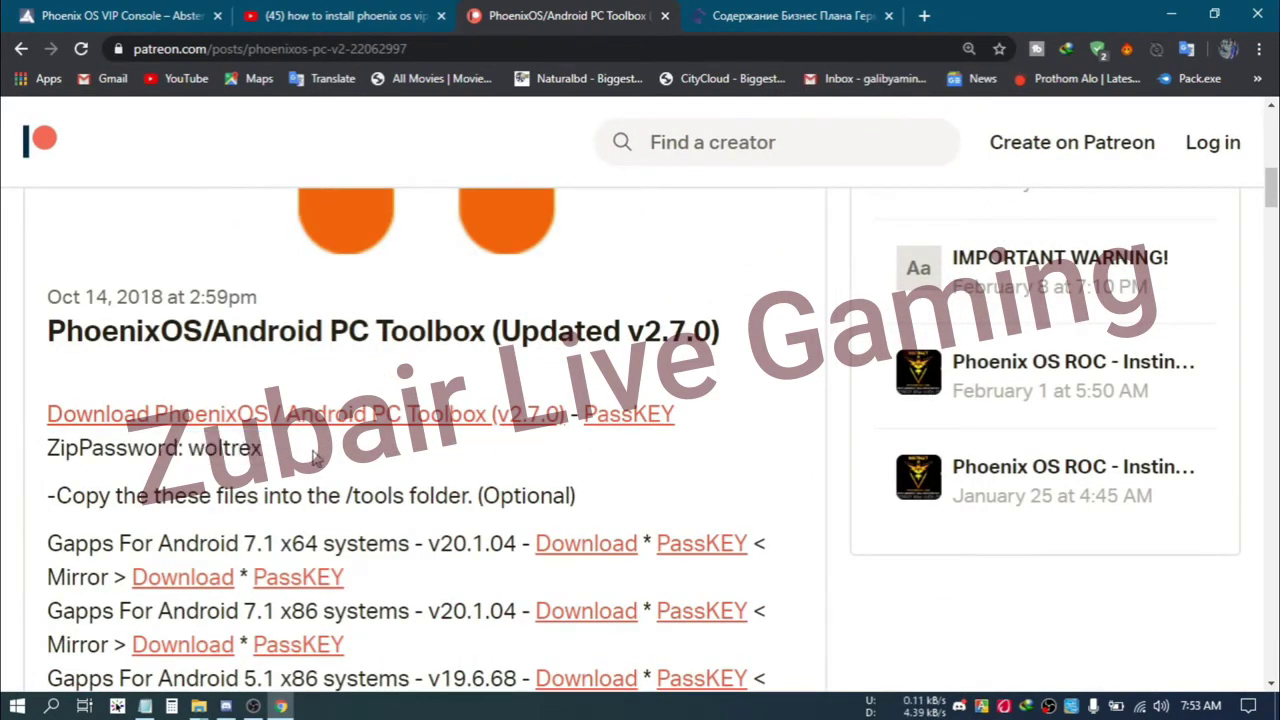
{"action": "scroll", "coordinate": [402, 432], "scroll_direction": "down", "scroll_amount": 3}
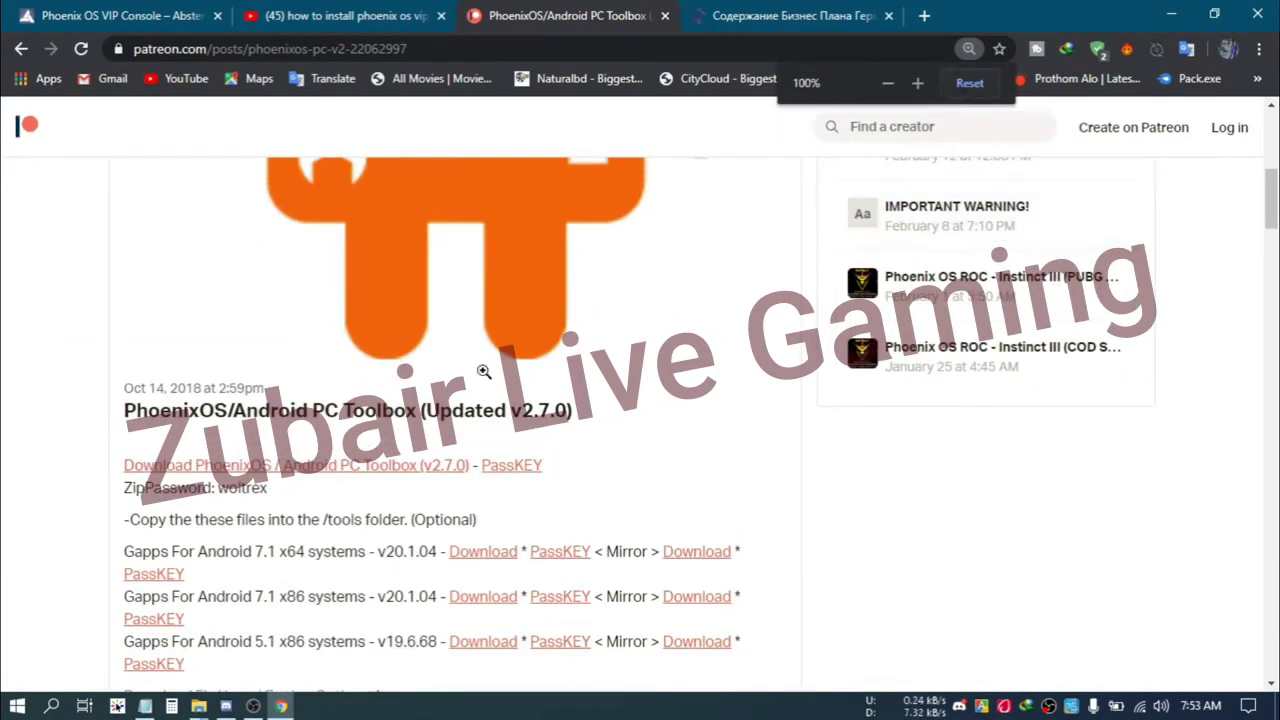
{"action": "left_click", "coordinate": [813, 22]}
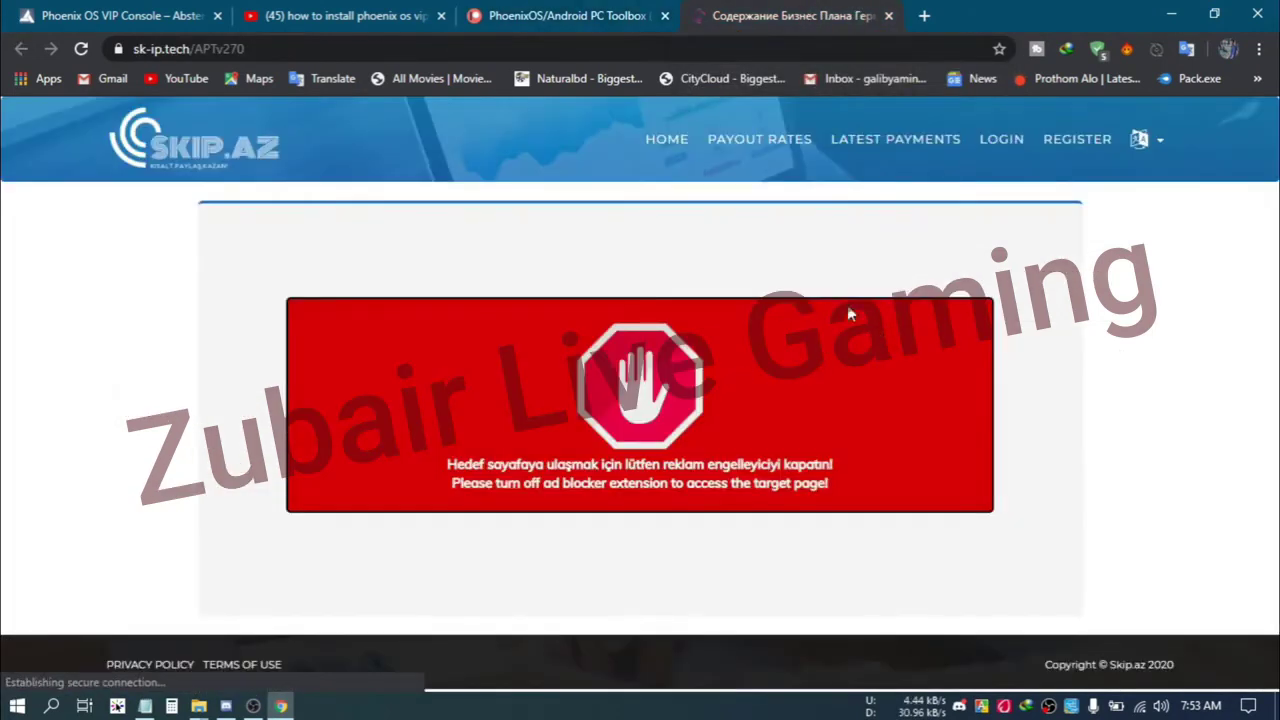
- Disable AdGuard protection for sk-ip.tech, then close that download page and return to the Patreon post
{"action": "left_click", "coordinate": [1098, 48]}
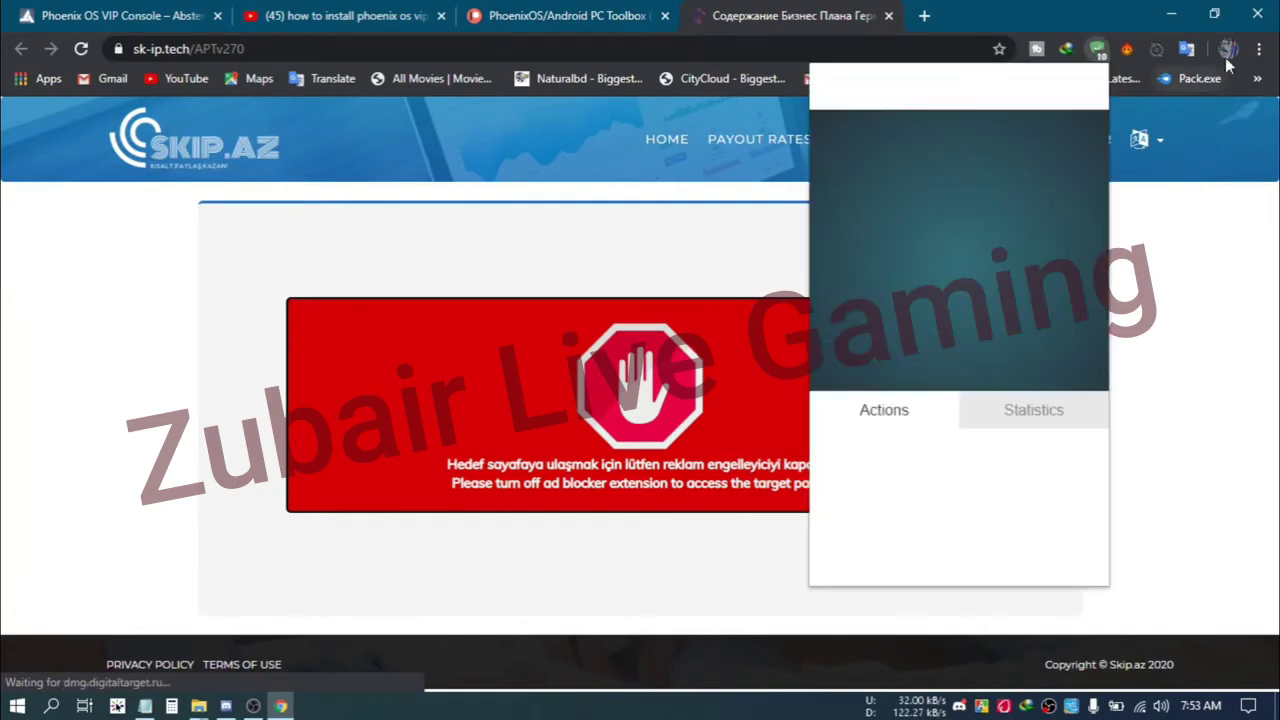
{"action": "left_click", "coordinate": [950, 262]}
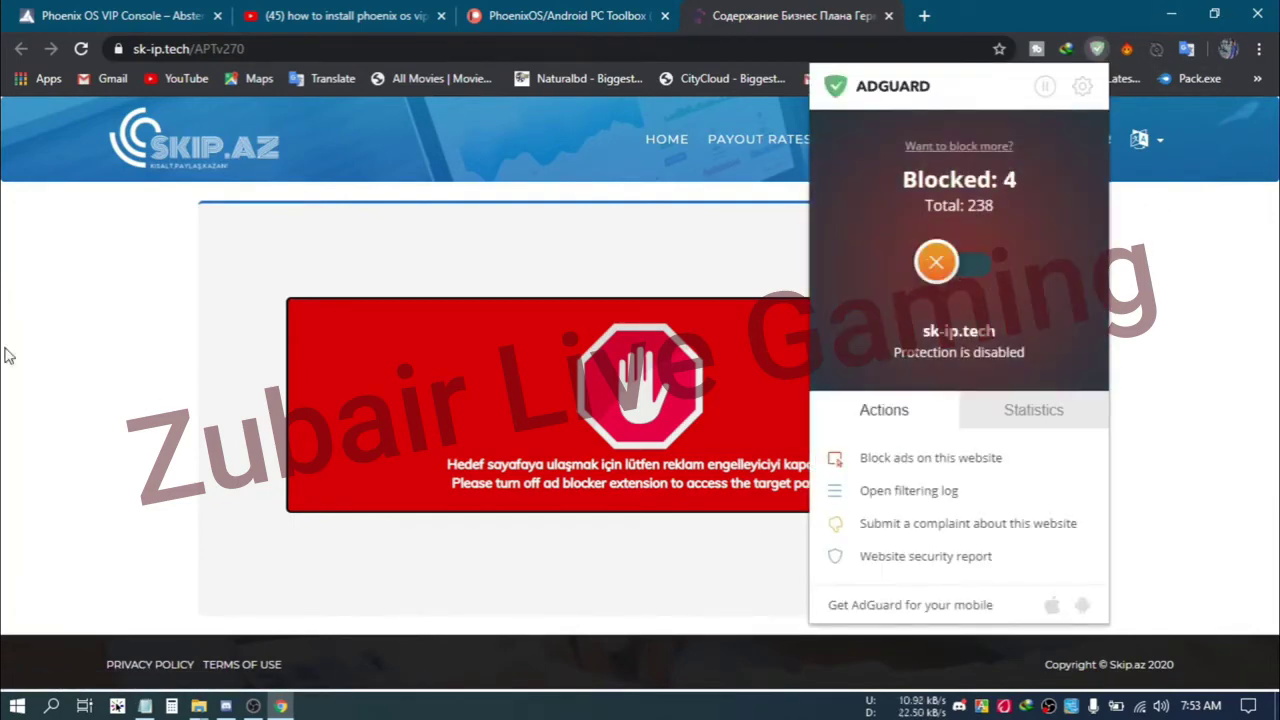
{"action": "left_click", "coordinate": [8, 355]}
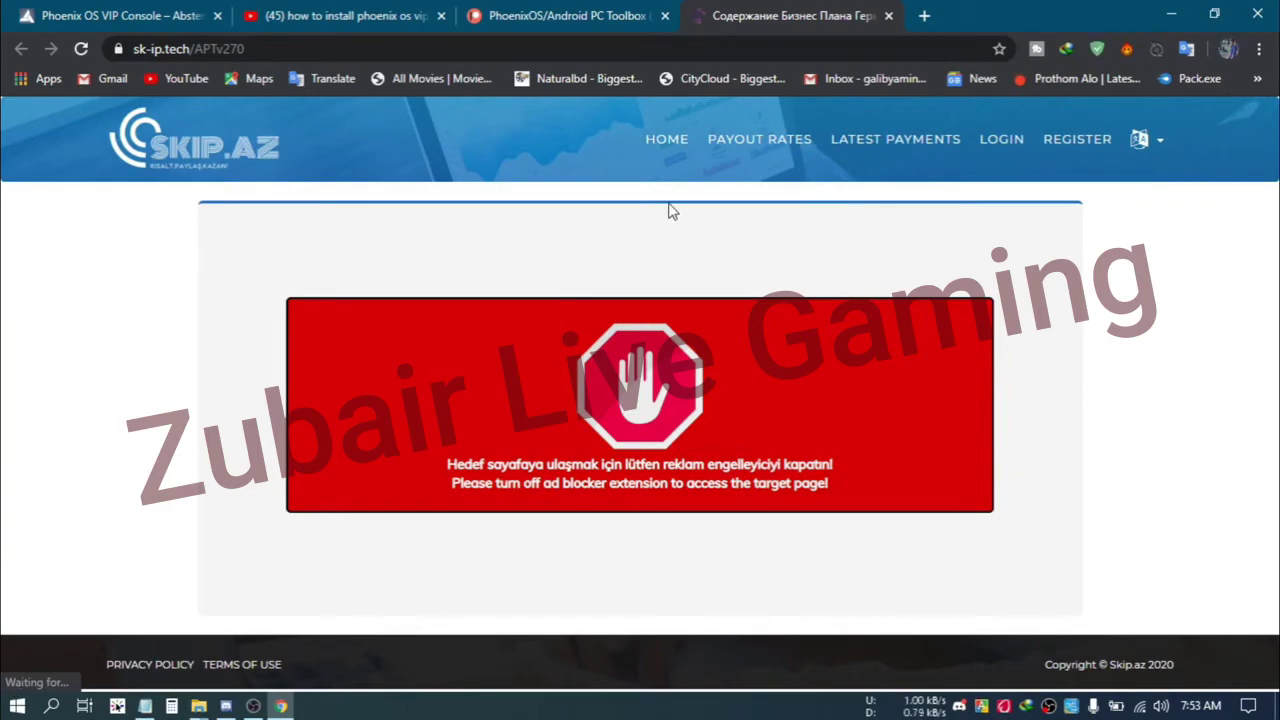
{"action": "left_click", "coordinate": [889, 16]}
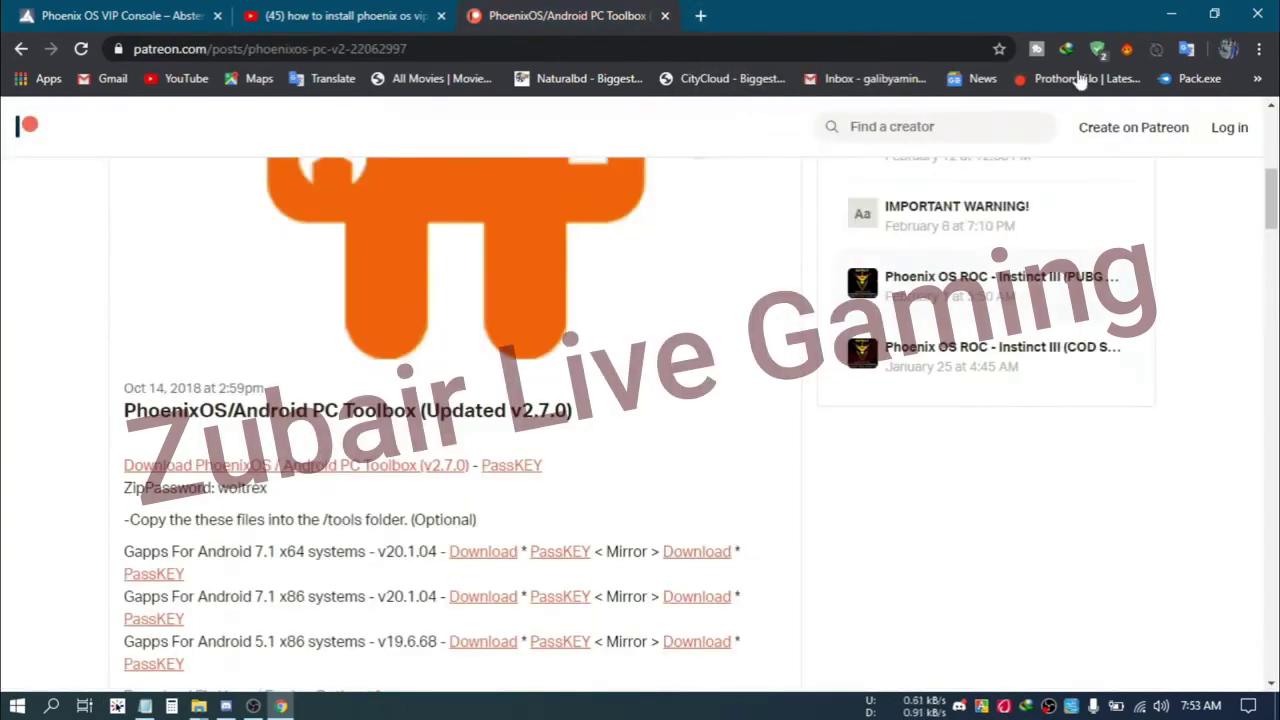
{"action": "double_click", "coordinate": [1054, 9]}
- Copy the APTv270 folder from Software (E:) into the PhoenixOS folder on Video (G:)
{"action": "mouse_move", "coordinate": [199, 706]}
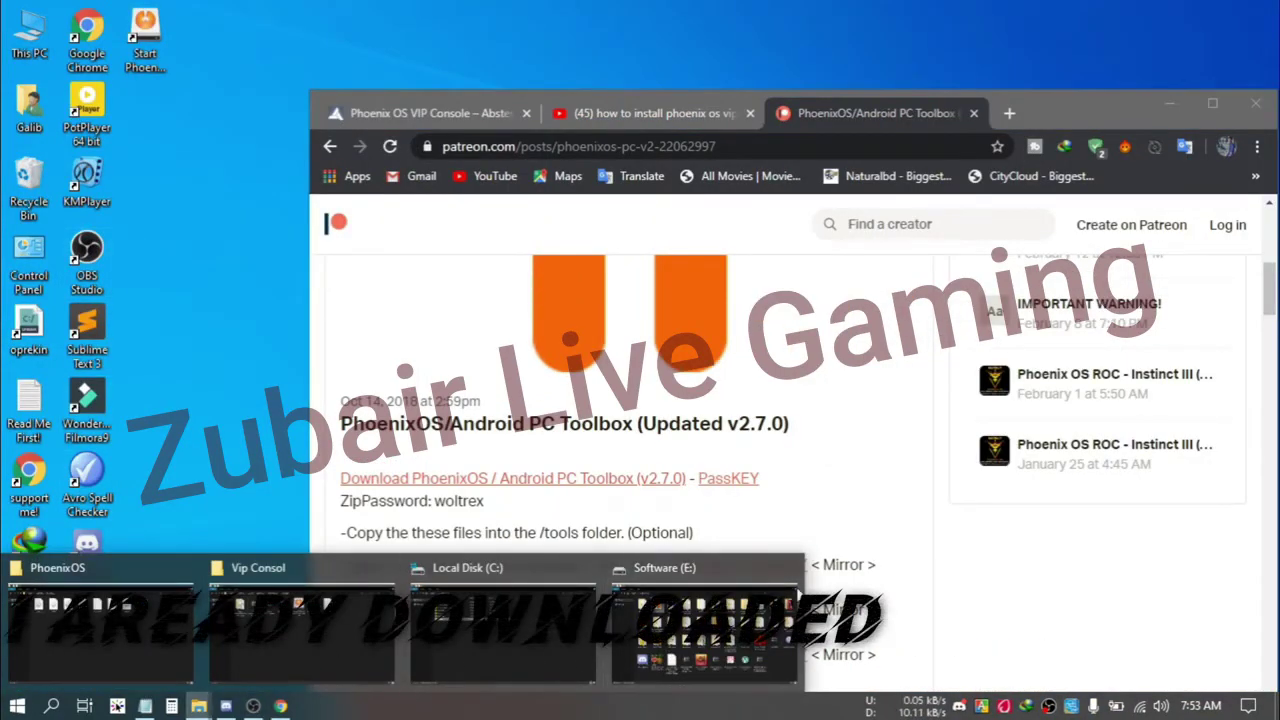
{"action": "left_click", "coordinate": [705, 630]}
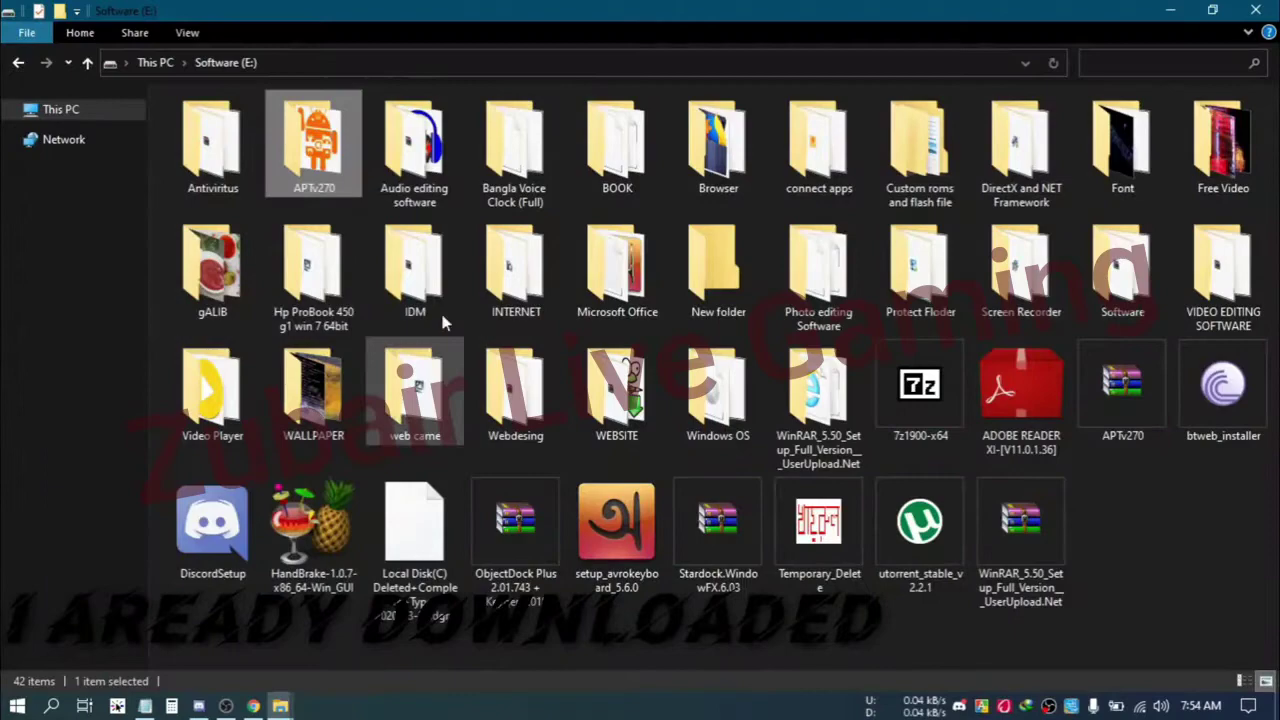
{"action": "right_click", "coordinate": [306, 161]}
{"action": "left_click", "coordinate": [348, 526]}
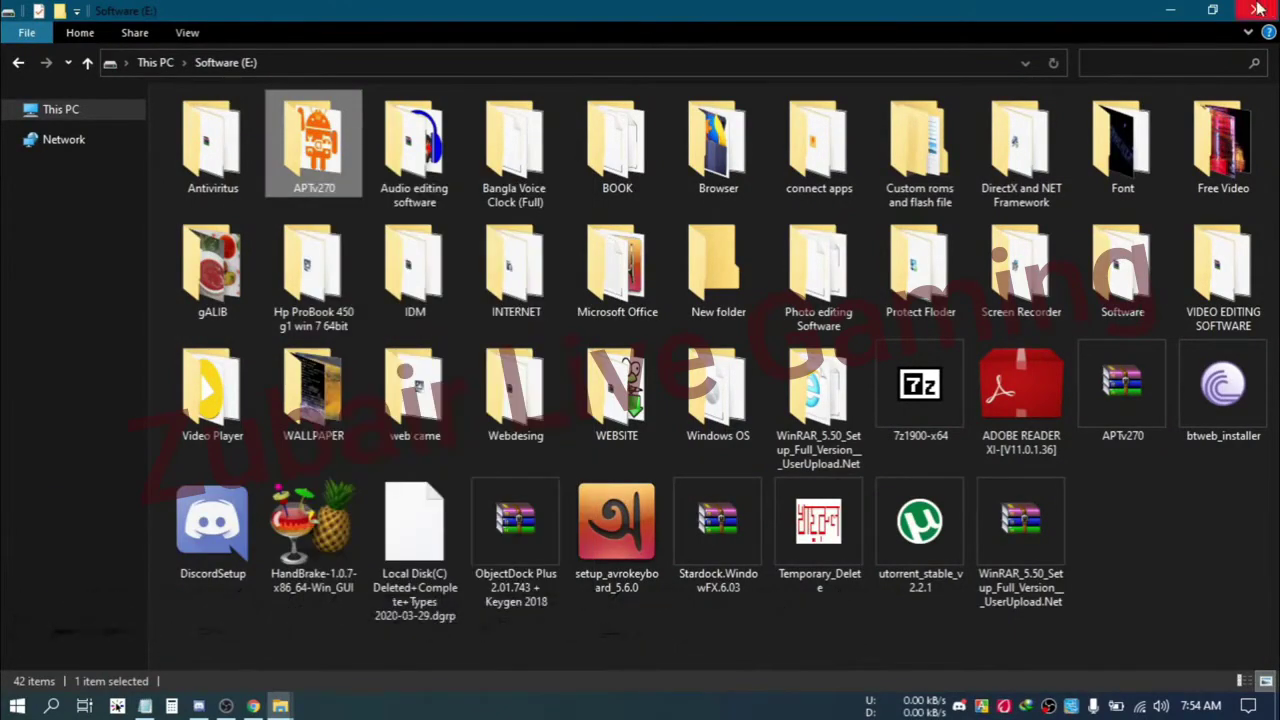
{"action": "left_click", "coordinate": [1170, 10]}
{"action": "mouse_move", "coordinate": [280, 706]}
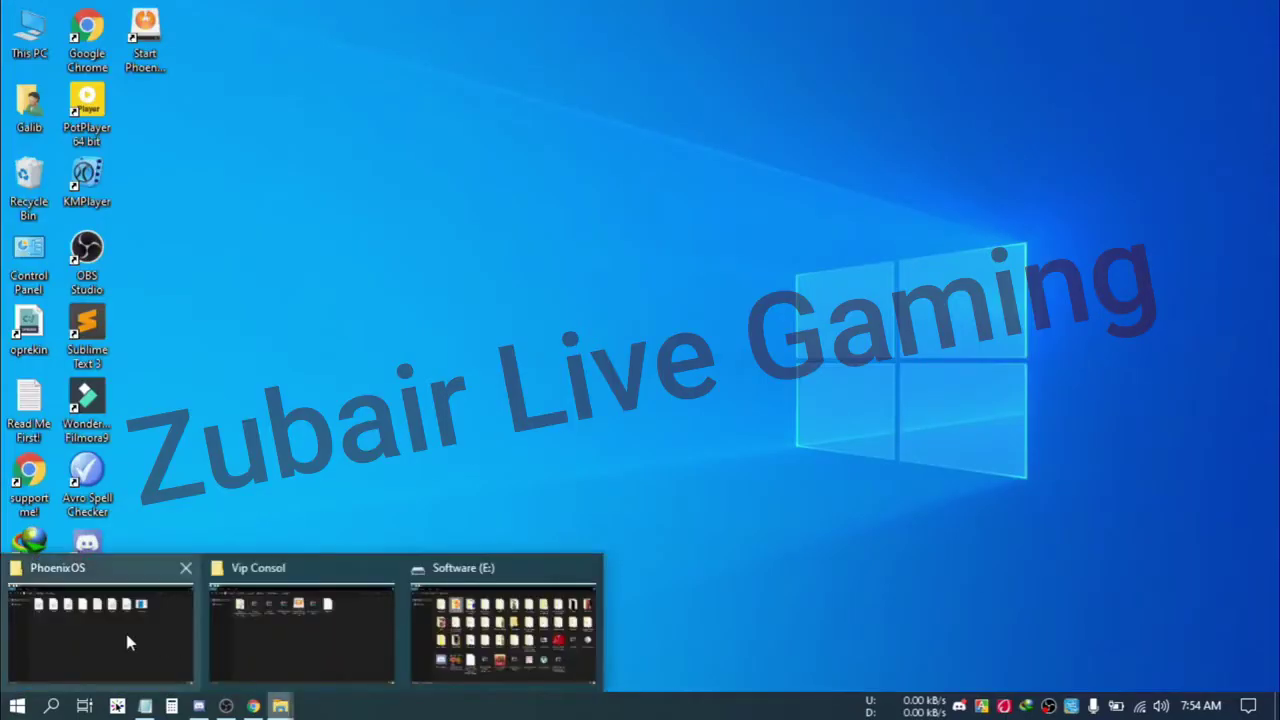
{"action": "left_click", "coordinate": [126, 636]}
{"action": "right_click", "coordinate": [734, 363]}
{"action": "left_click", "coordinate": [787, 492]}
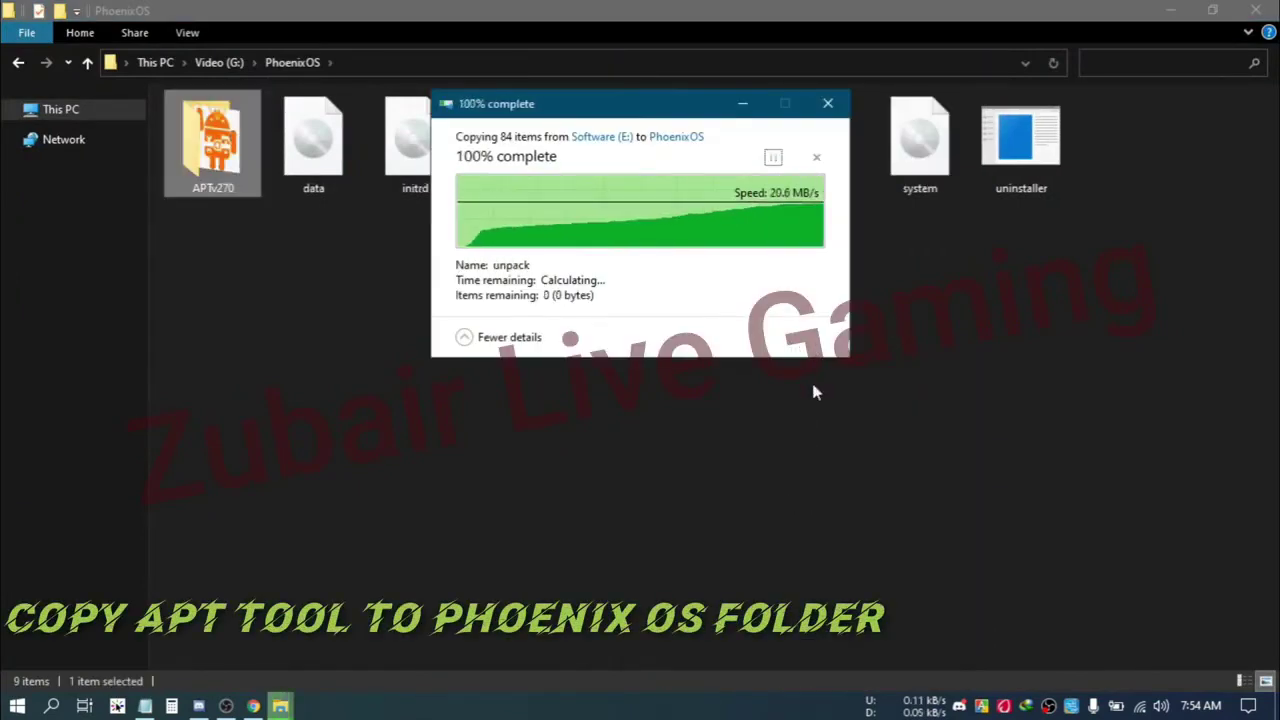
- Move the system disc image from the PhoenixOS folder into the in folder of APTv270
{"action": "left_click", "coordinate": [918, 168]}
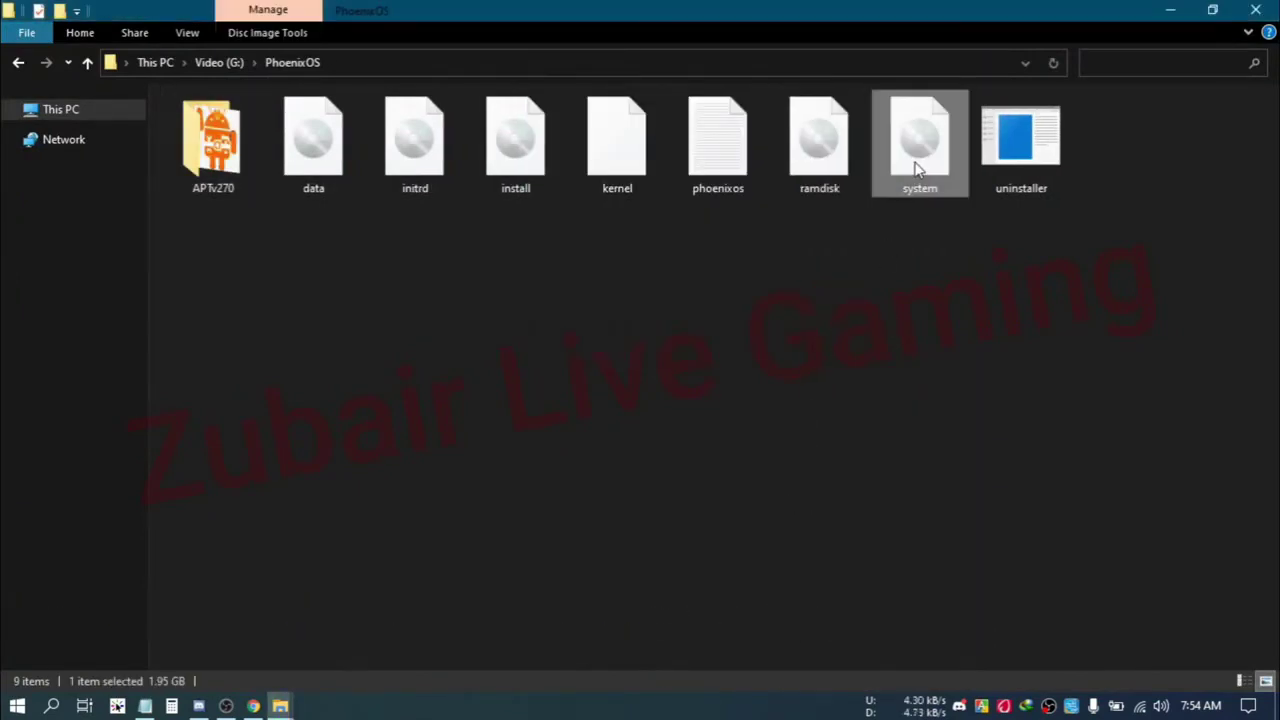
{"action": "right_click", "coordinate": [918, 168]}
{"action": "left_click", "coordinate": [923, 394]}
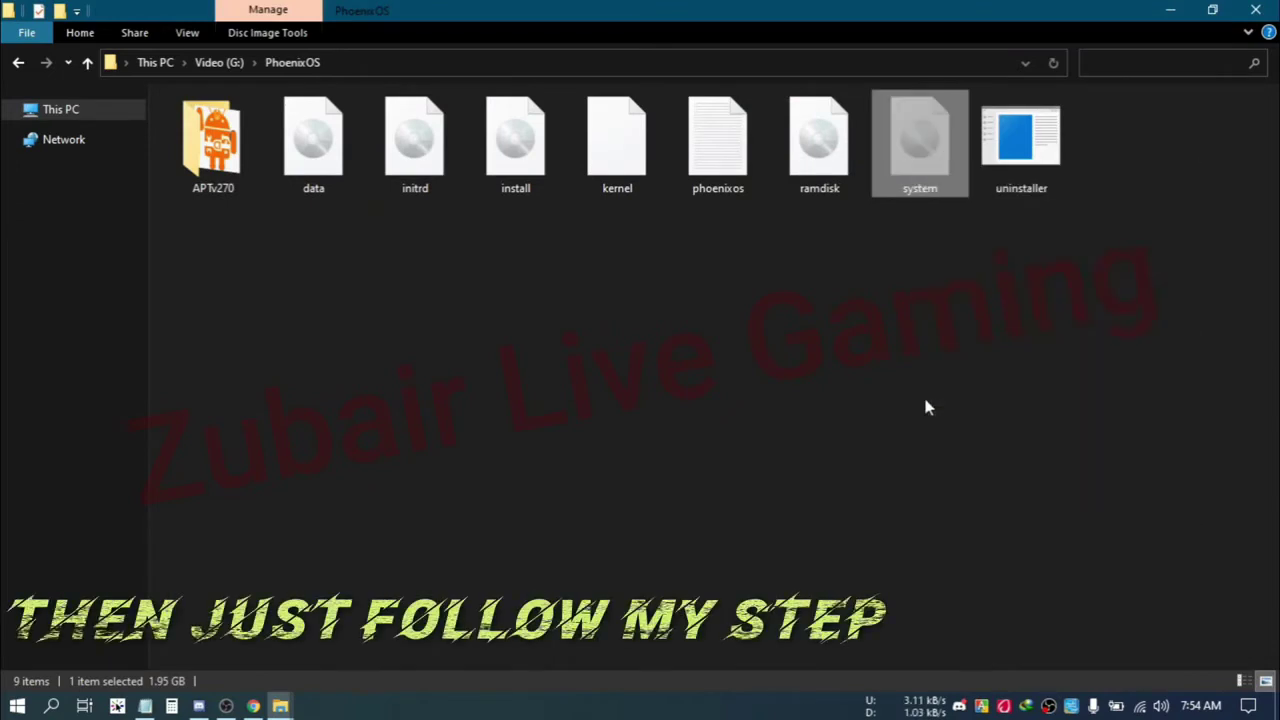
{"action": "double_click", "coordinate": [240, 150]}
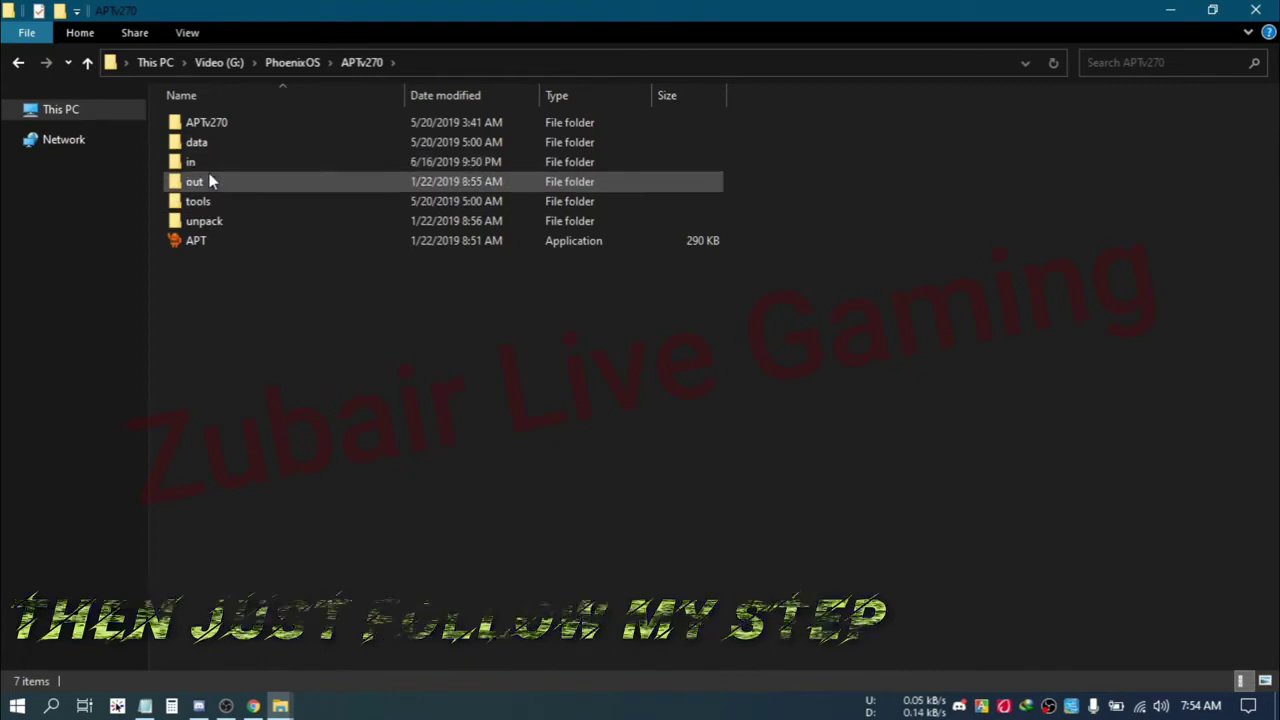
{"action": "double_click", "coordinate": [211, 163]}
{"action": "right_click", "coordinate": [212, 159]}
{"action": "left_click", "coordinate": [293, 290]}
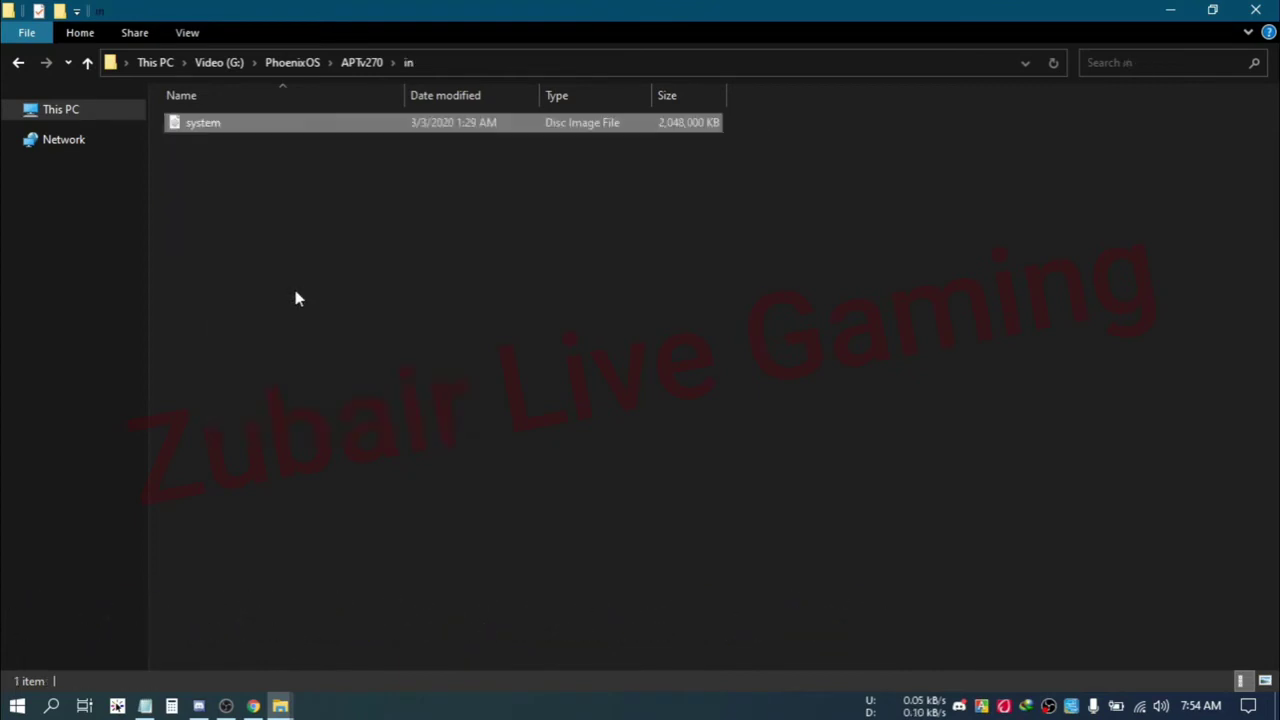
- Run APT from the APTv270 folder, unpack the system.img file with option 2, and exit the toolbox with option 0
{"action": "key", "text": "alt+Up"}
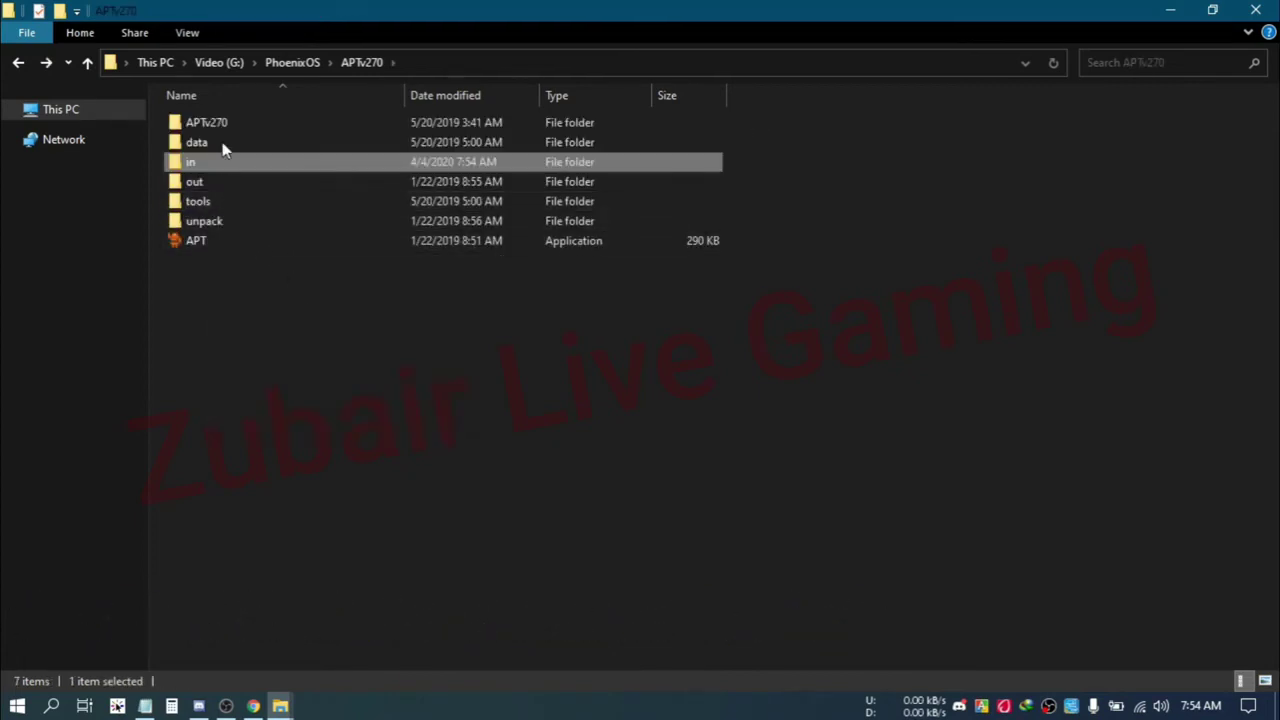
{"action": "double_click", "coordinate": [249, 246]}
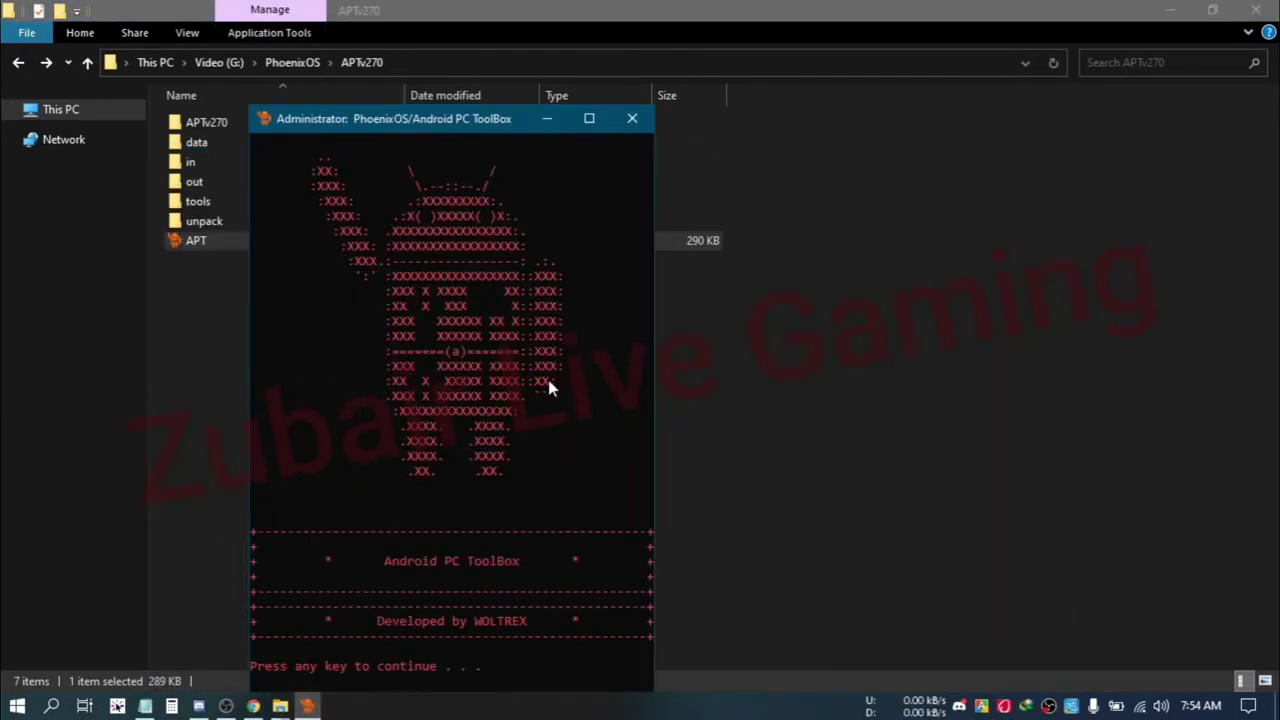
{"action": "key", "text": "Return"}
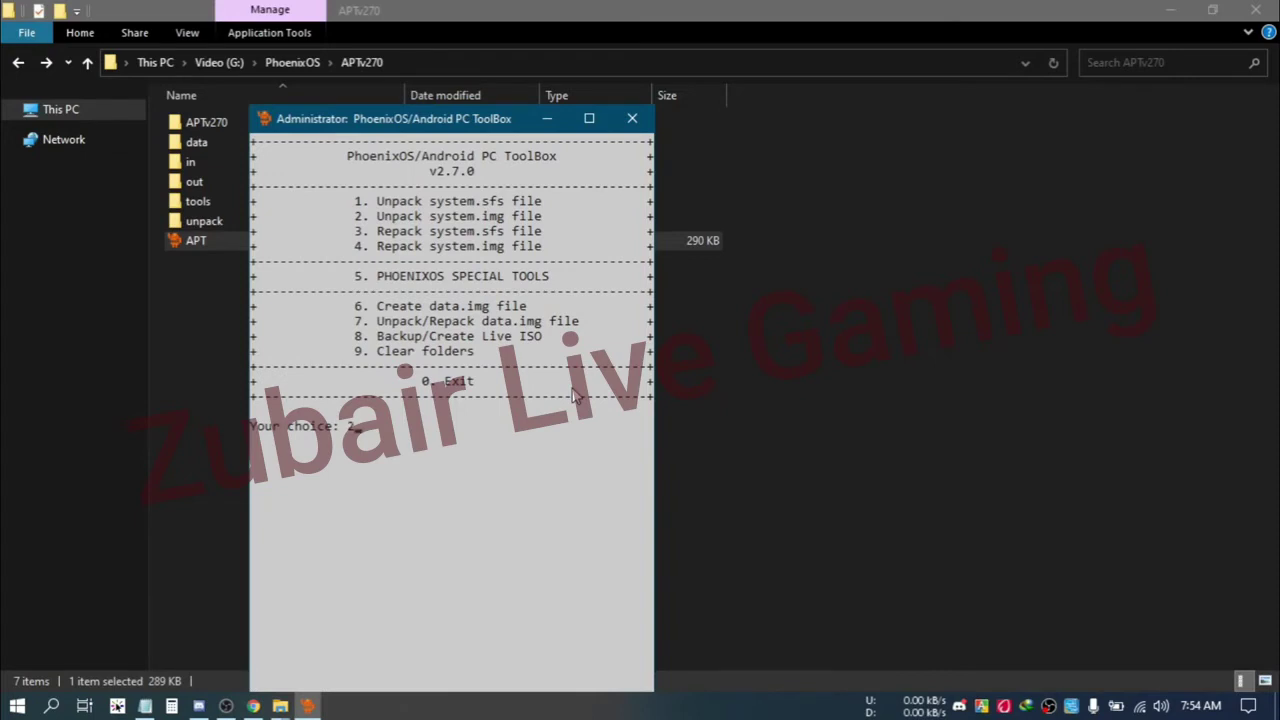
{"action": "key", "text": "Return"}
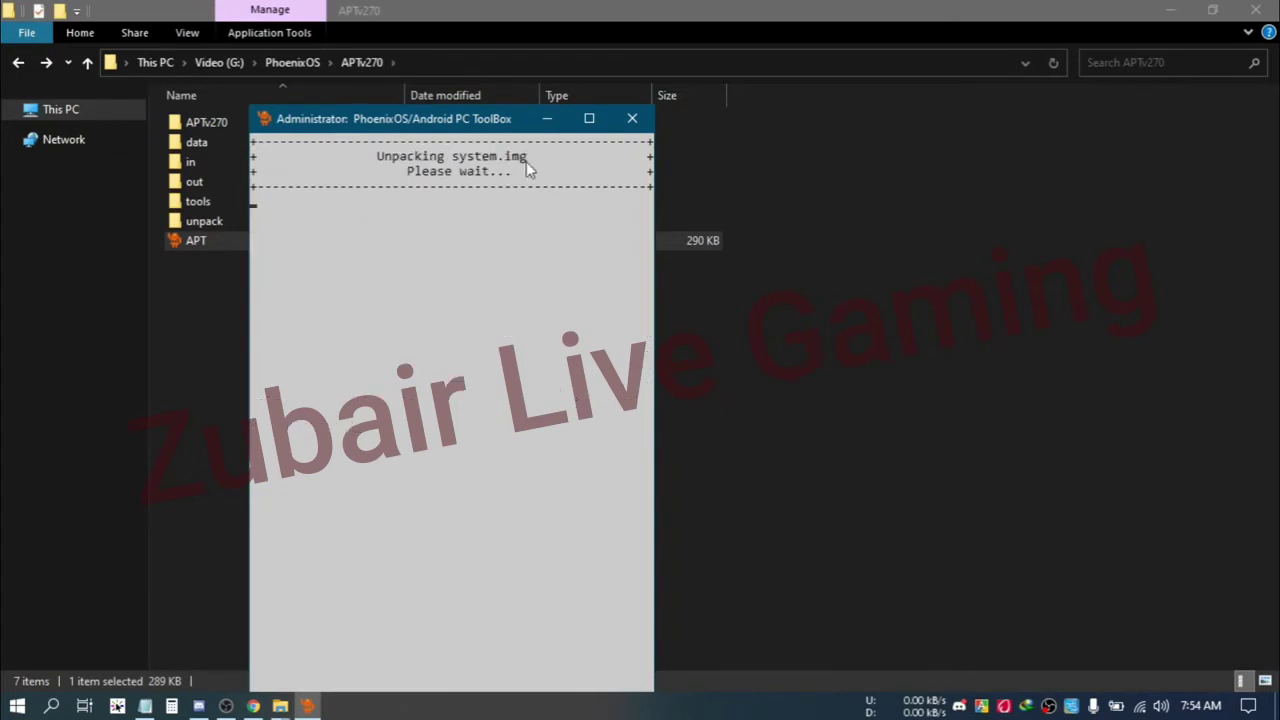
{"action": "double_click", "coordinate": [246, 161]}
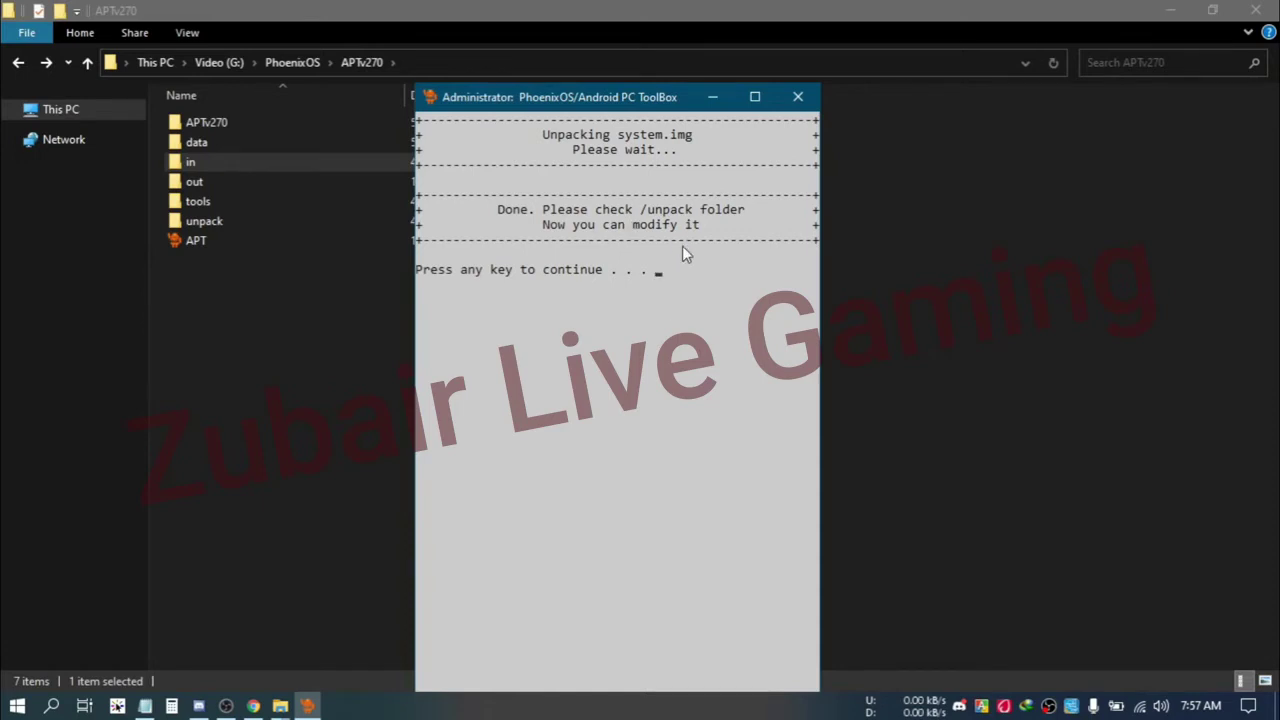
{"action": "key", "text": "Return"}
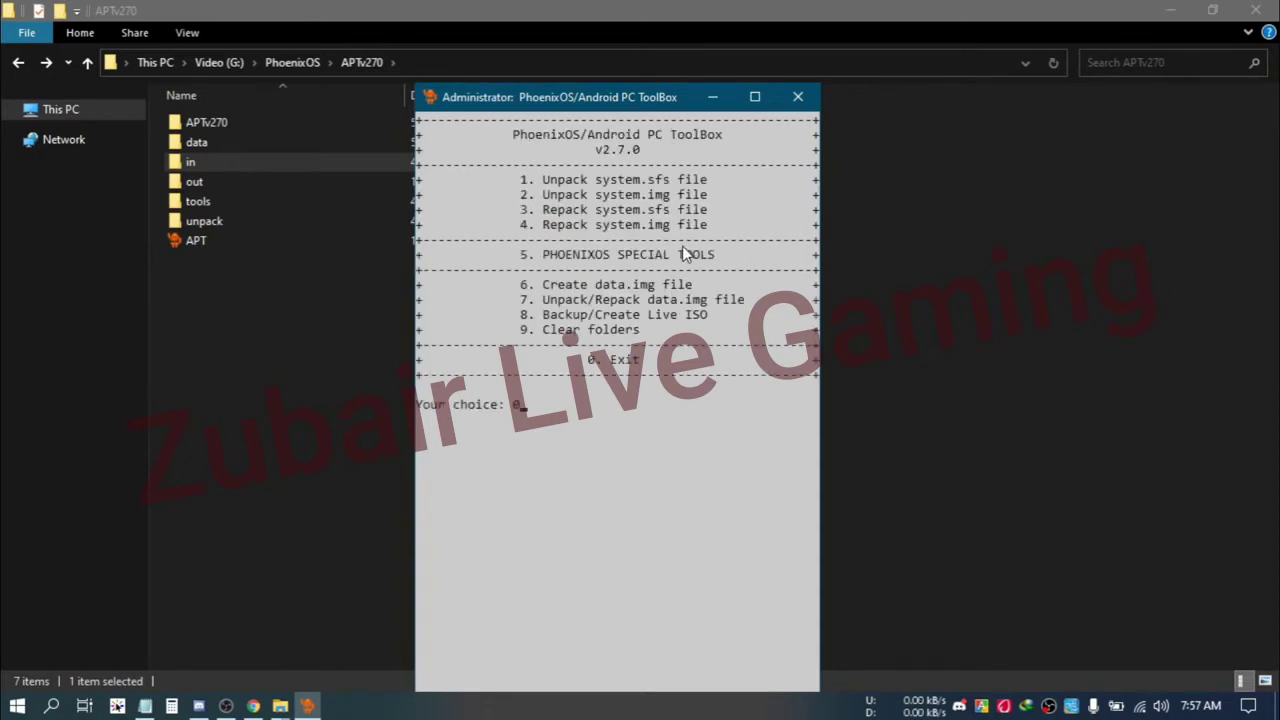
{"action": "key", "text": "Return"}
{"action": "key", "text": "Return"}
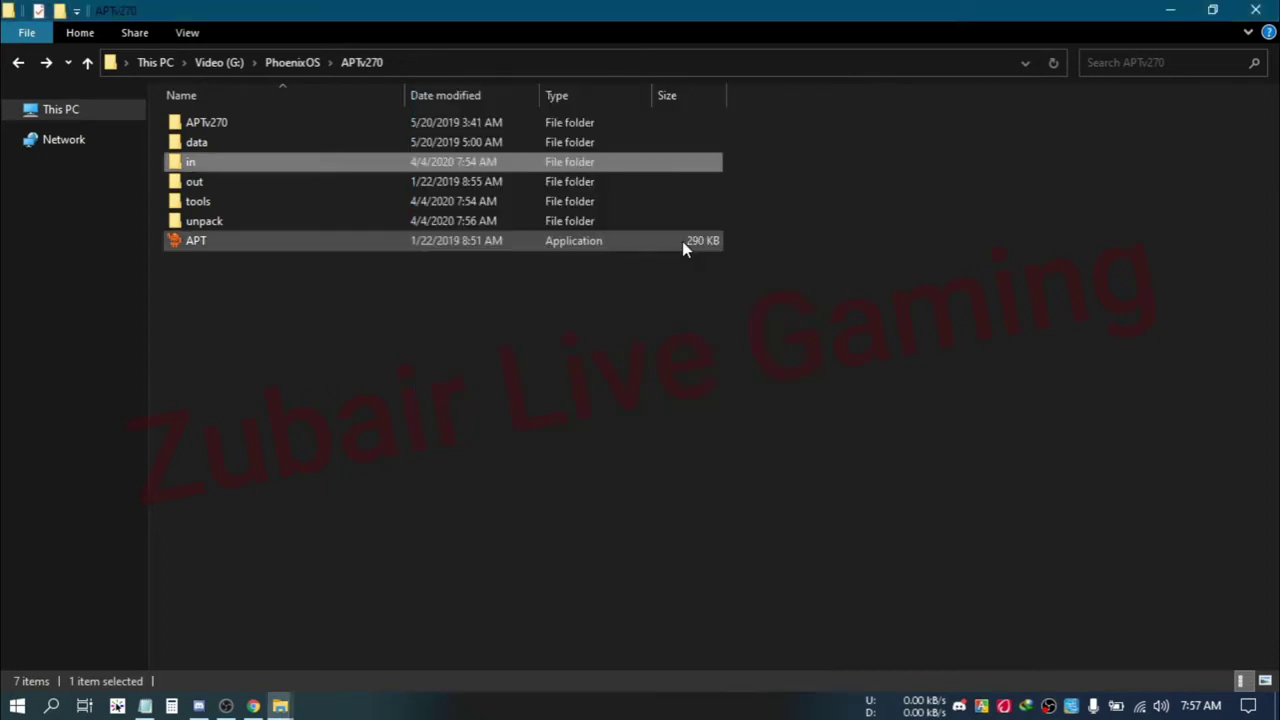
- Open the lib folder inside the unpacked system files at APTv270\unpack\system
{"action": "double_click", "coordinate": [204, 190]}
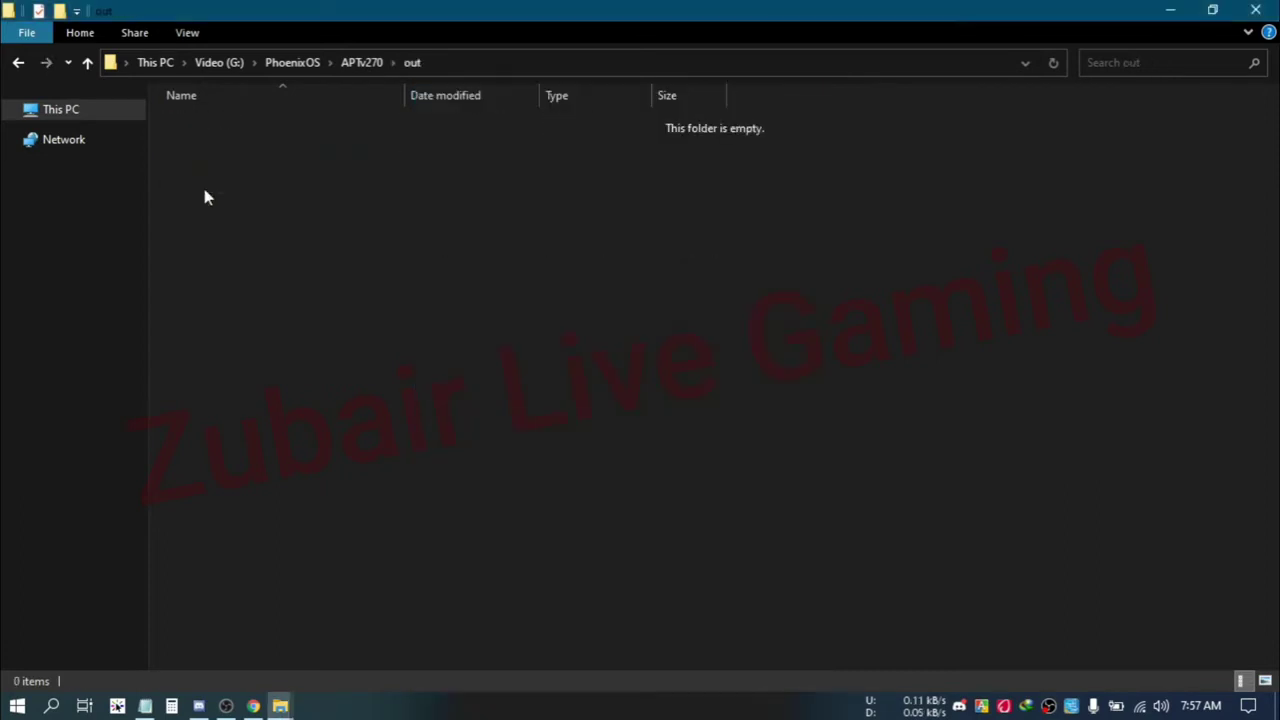
{"action": "key", "text": "alt+Left"}
{"action": "double_click", "coordinate": [238, 224]}
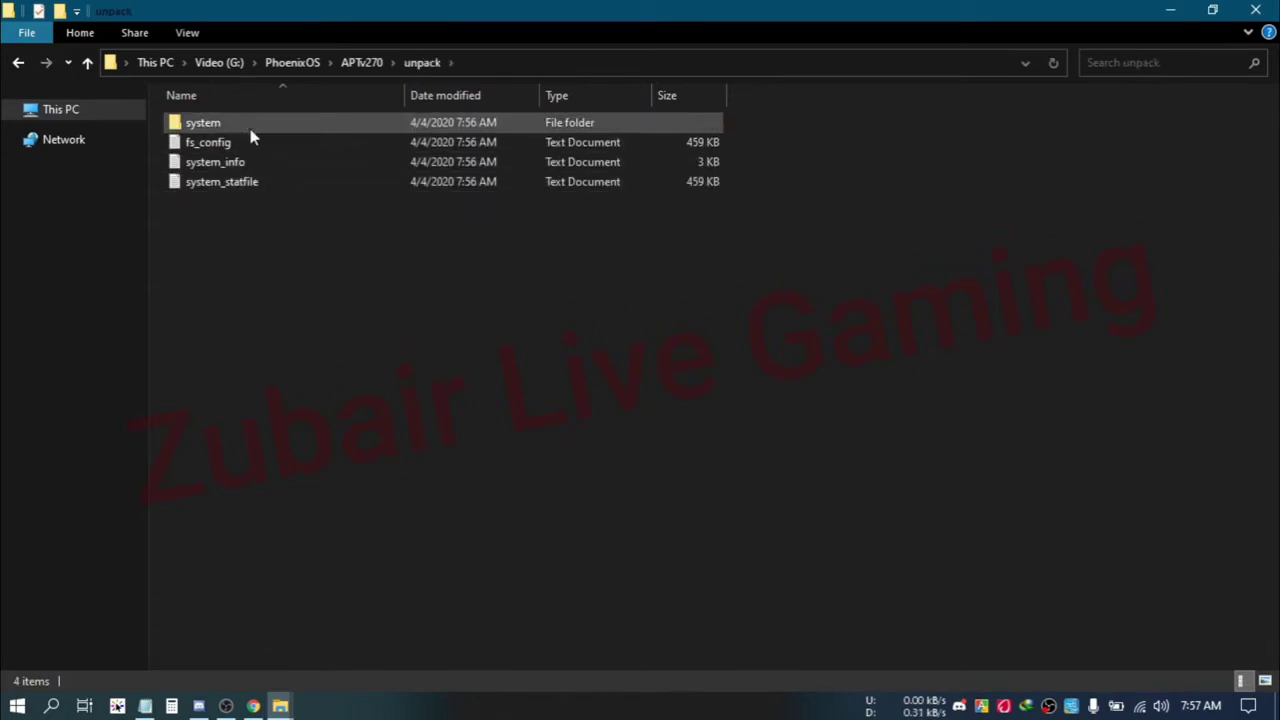
{"action": "double_click", "coordinate": [251, 128]}
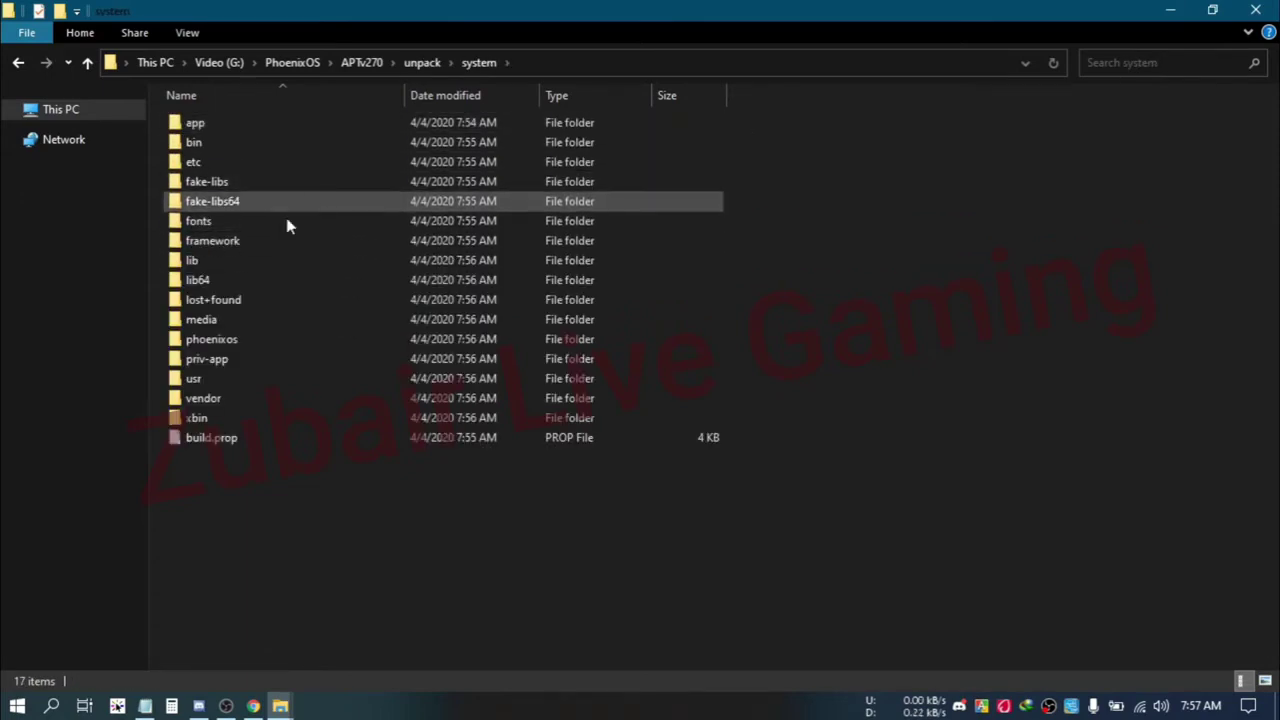
{"action": "double_click", "coordinate": [230, 261]}
- Delete the firmware and modules folders from the unpacked system's lib folder and refresh the view
{"action": "left_click", "coordinate": [212, 182]}
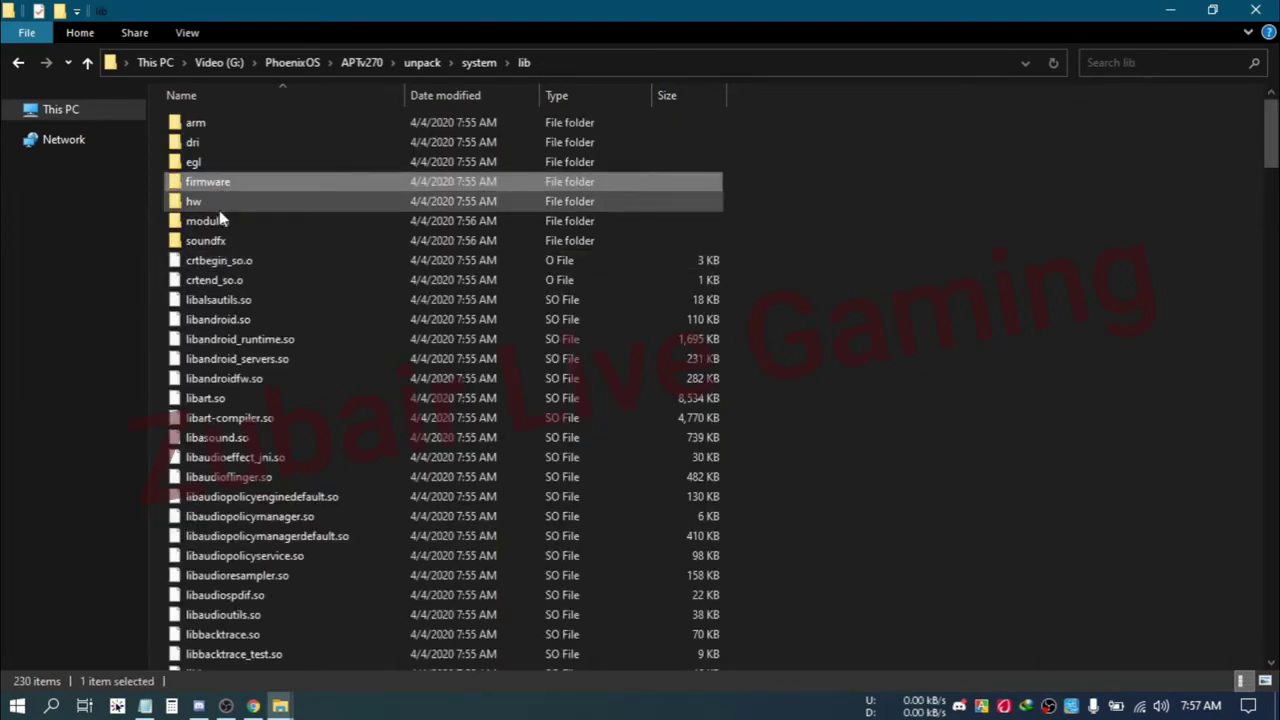
{"action": "left_click", "coordinate": [224, 221], "text": "ctrl"}
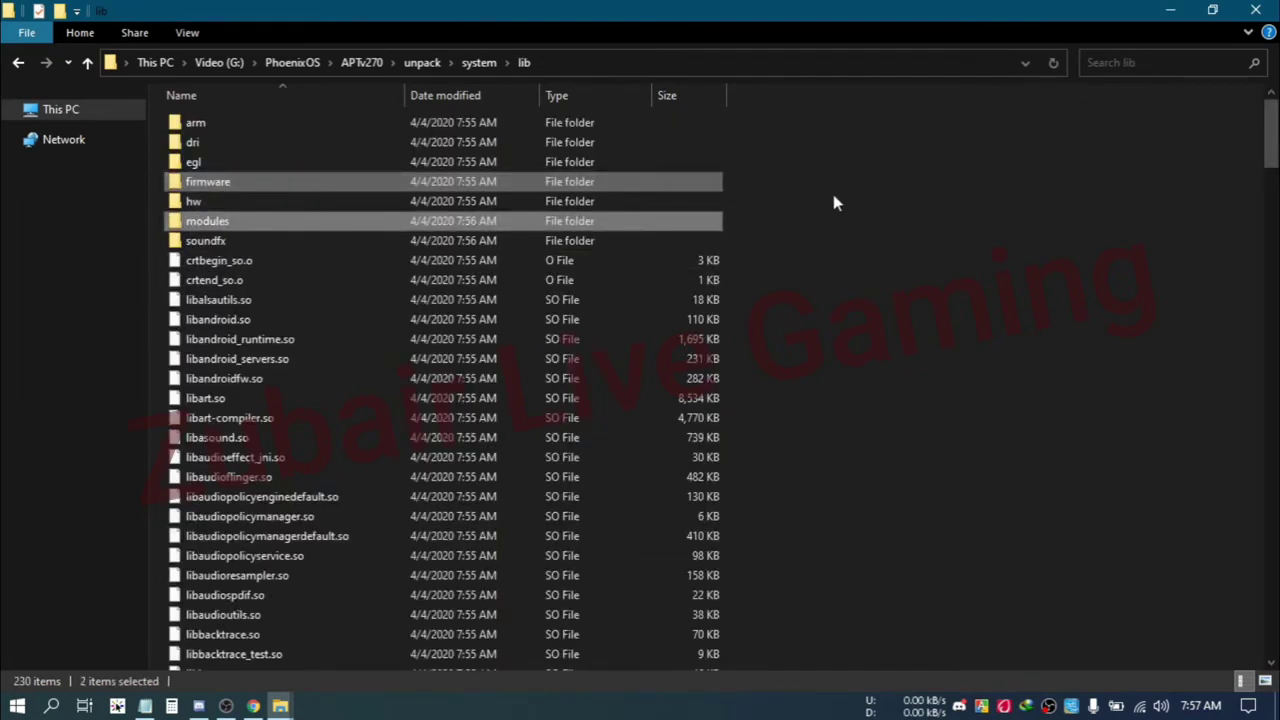
{"action": "left_click", "coordinate": [551, 181]}
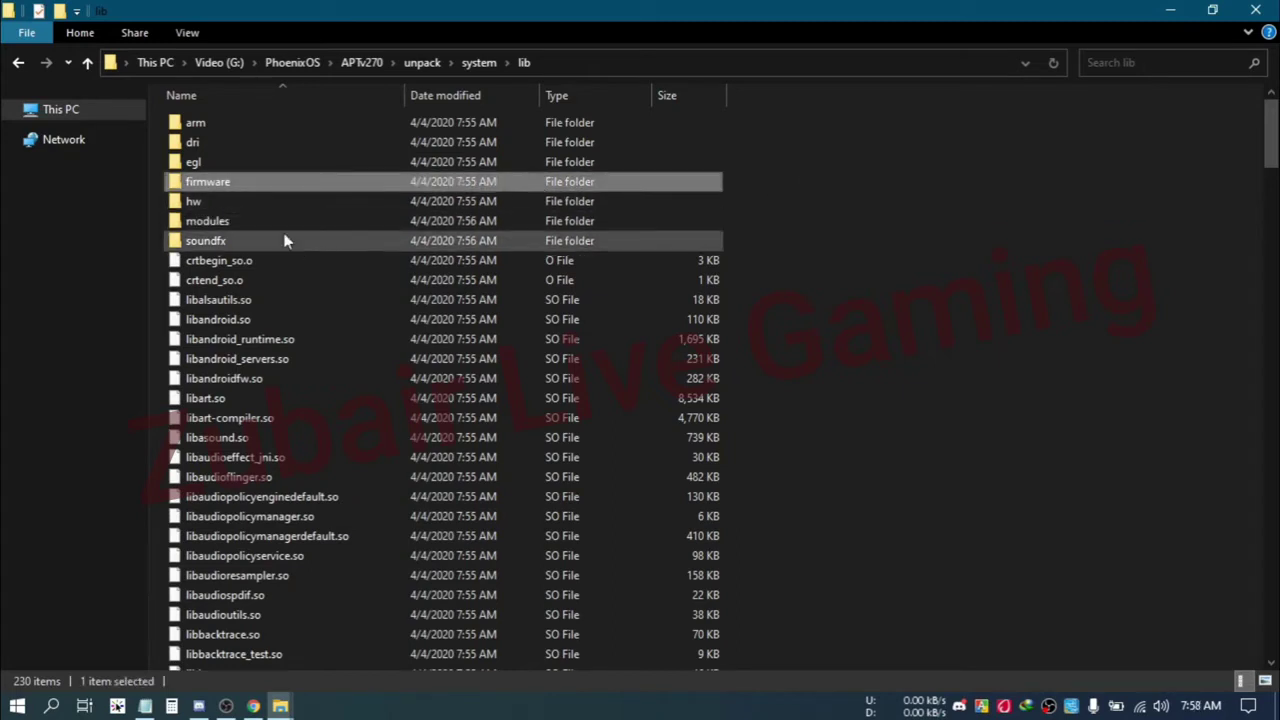
{"action": "left_click", "coordinate": [229, 228], "text": "ctrl"}
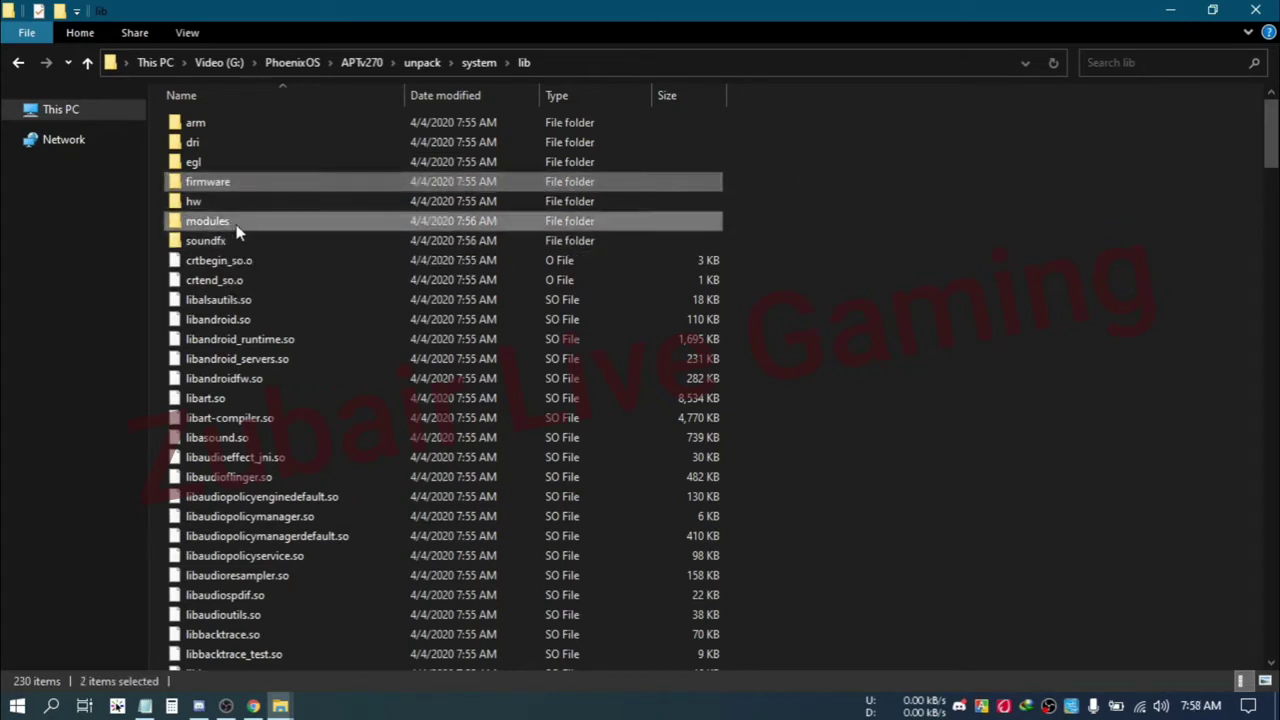
{"action": "right_click", "coordinate": [236, 231]}
{"action": "left_click", "coordinate": [306, 567]}
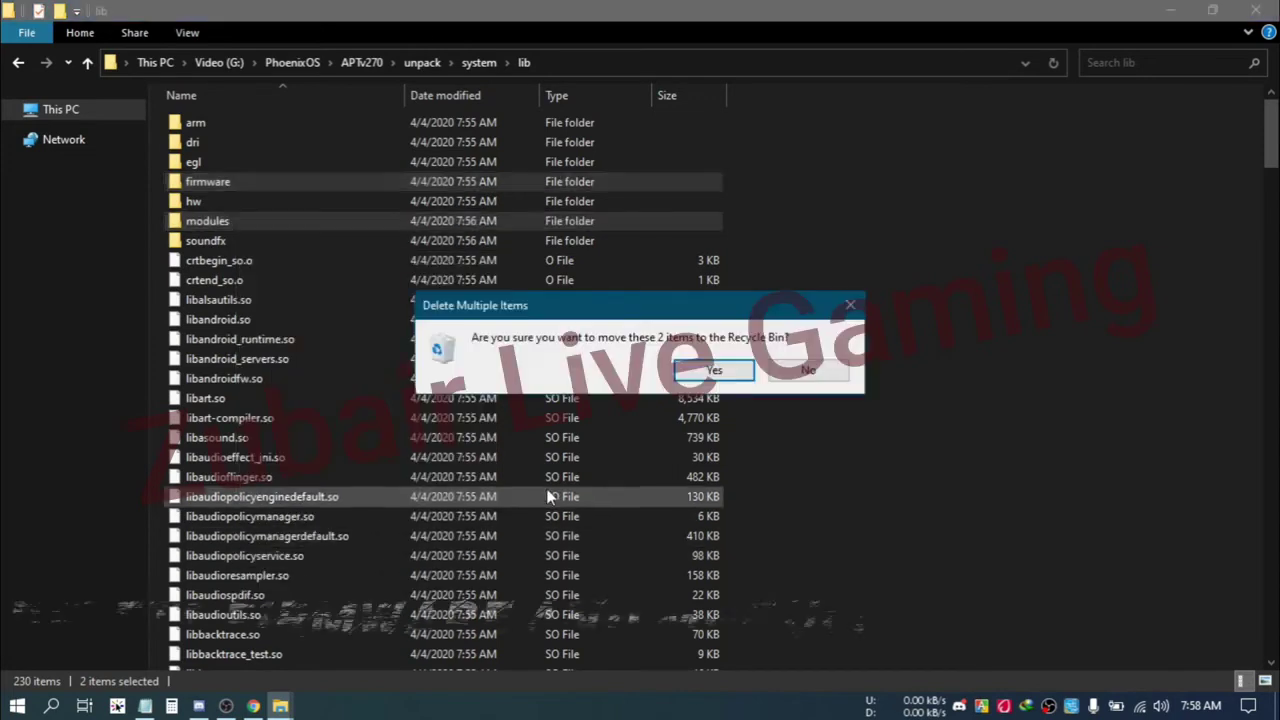
{"action": "left_click", "coordinate": [700, 371]}
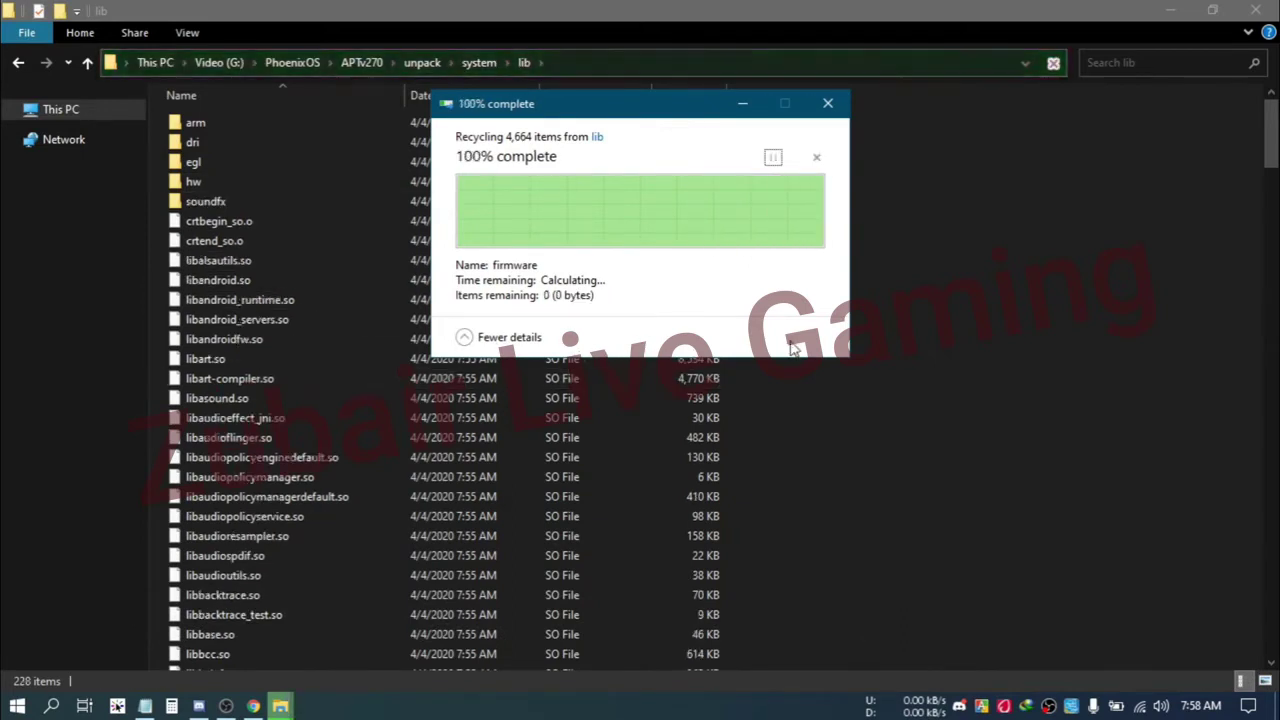
{"action": "right_click", "coordinate": [923, 276]}
{"action": "left_click", "coordinate": [970, 362]}
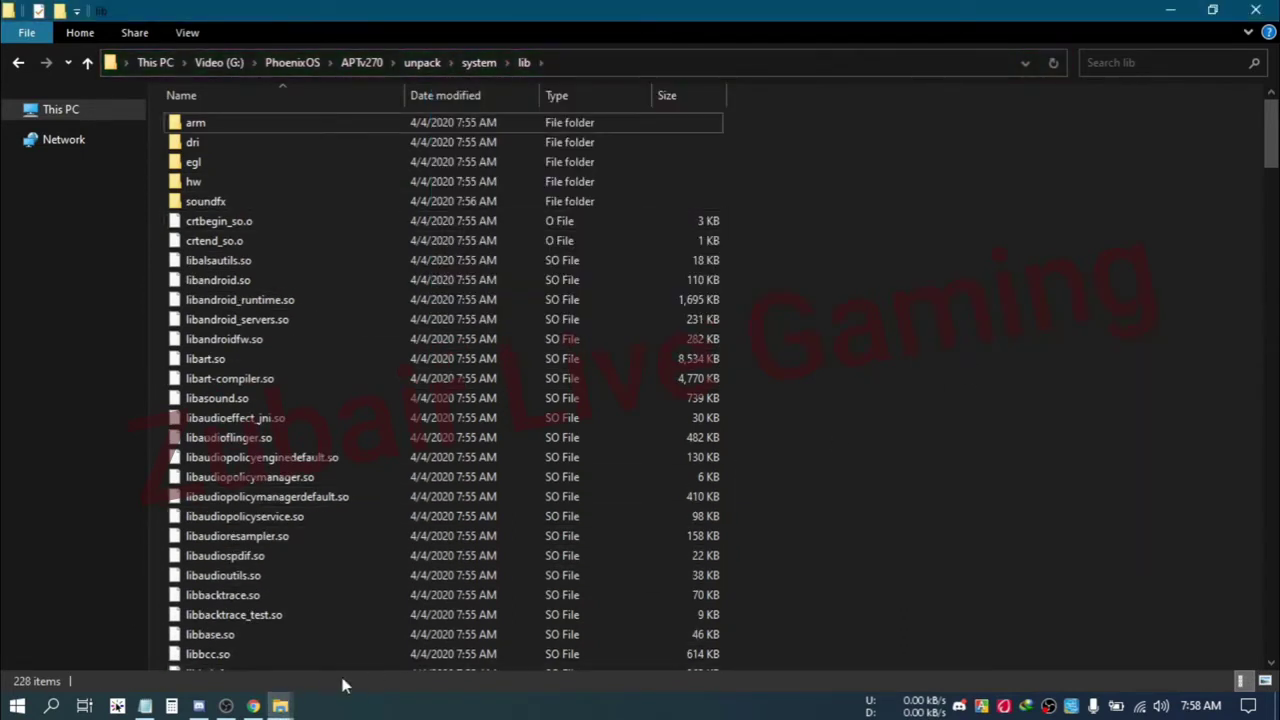
- Extract the Kernel 4.13.5_Special archive in the Vip Consol folder to its own subfolder and open that subfolder
{"action": "mouse_move", "coordinate": [292, 708]}
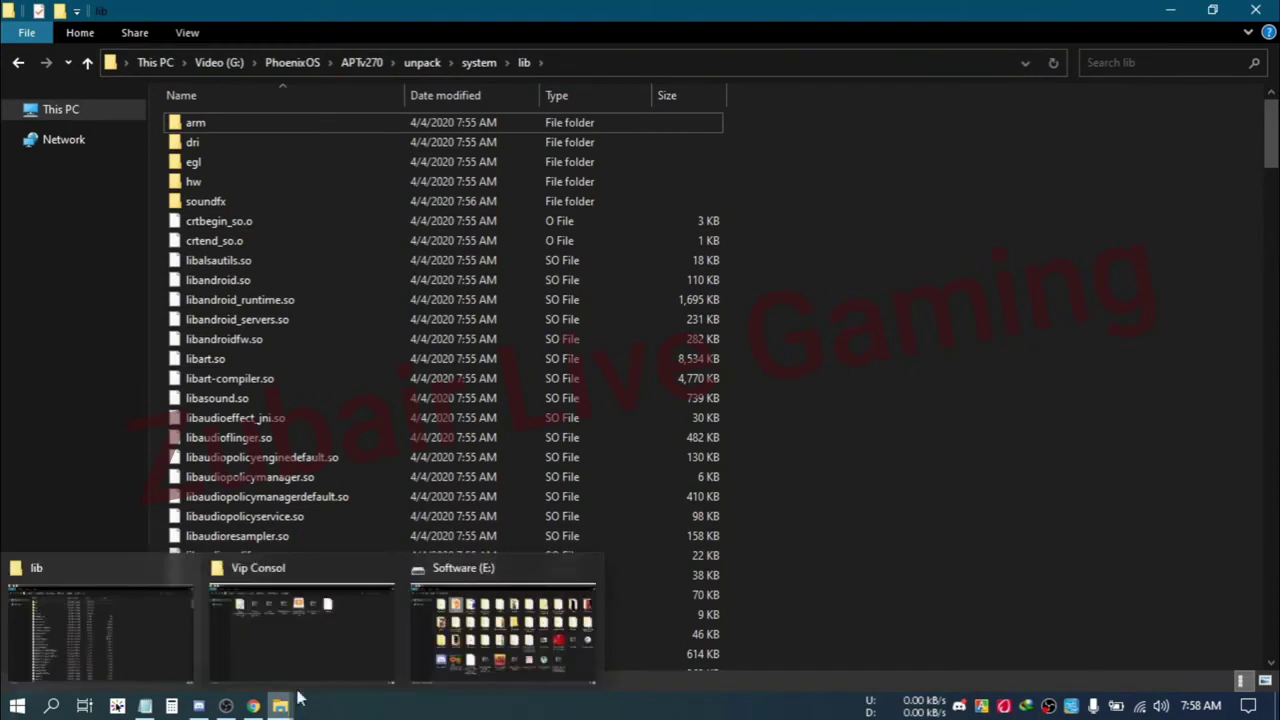
{"action": "left_click", "coordinate": [305, 622]}
{"action": "left_click", "coordinate": [509, 146]}
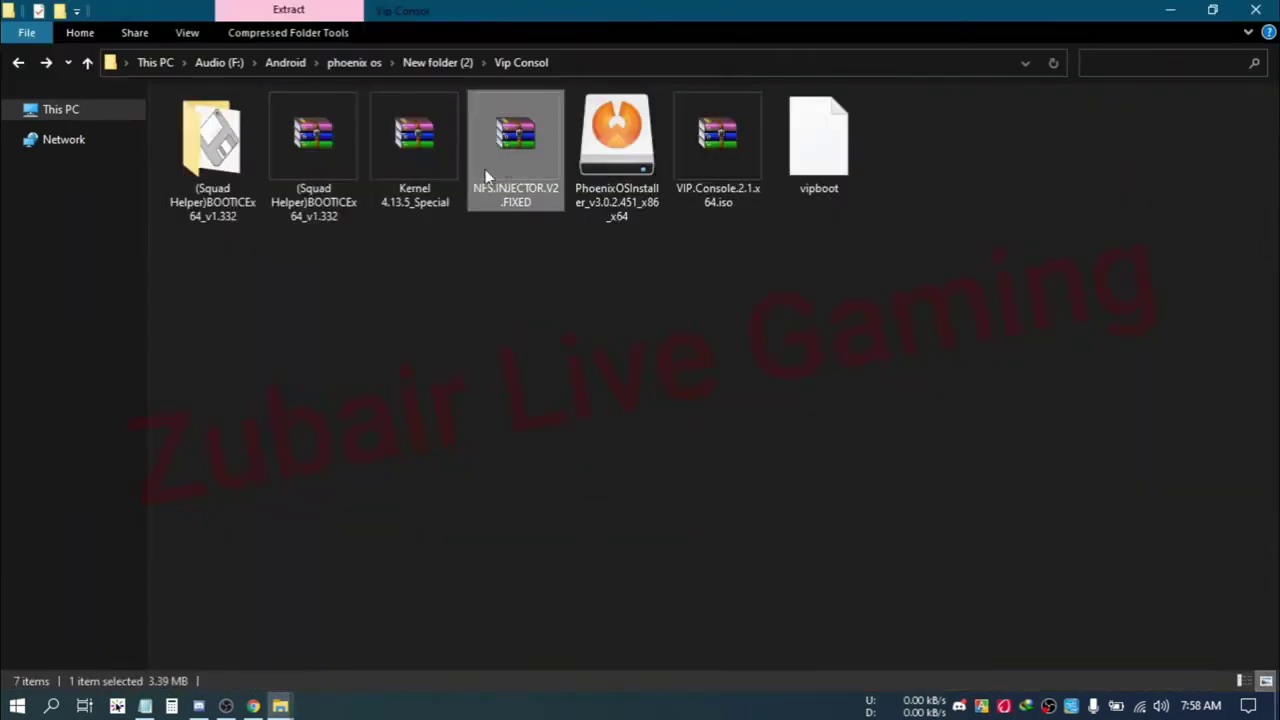
{"action": "left_click", "coordinate": [417, 160]}
{"action": "right_click", "coordinate": [417, 160]}
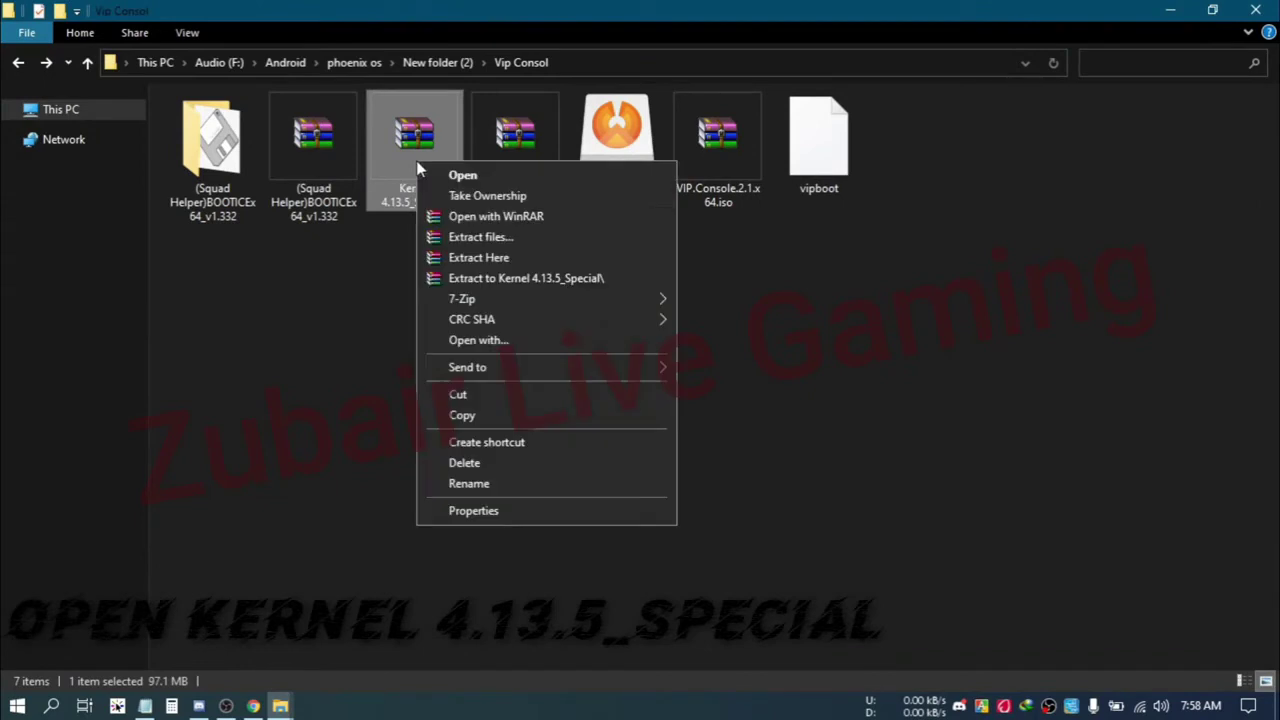
{"action": "left_click", "coordinate": [467, 278]}
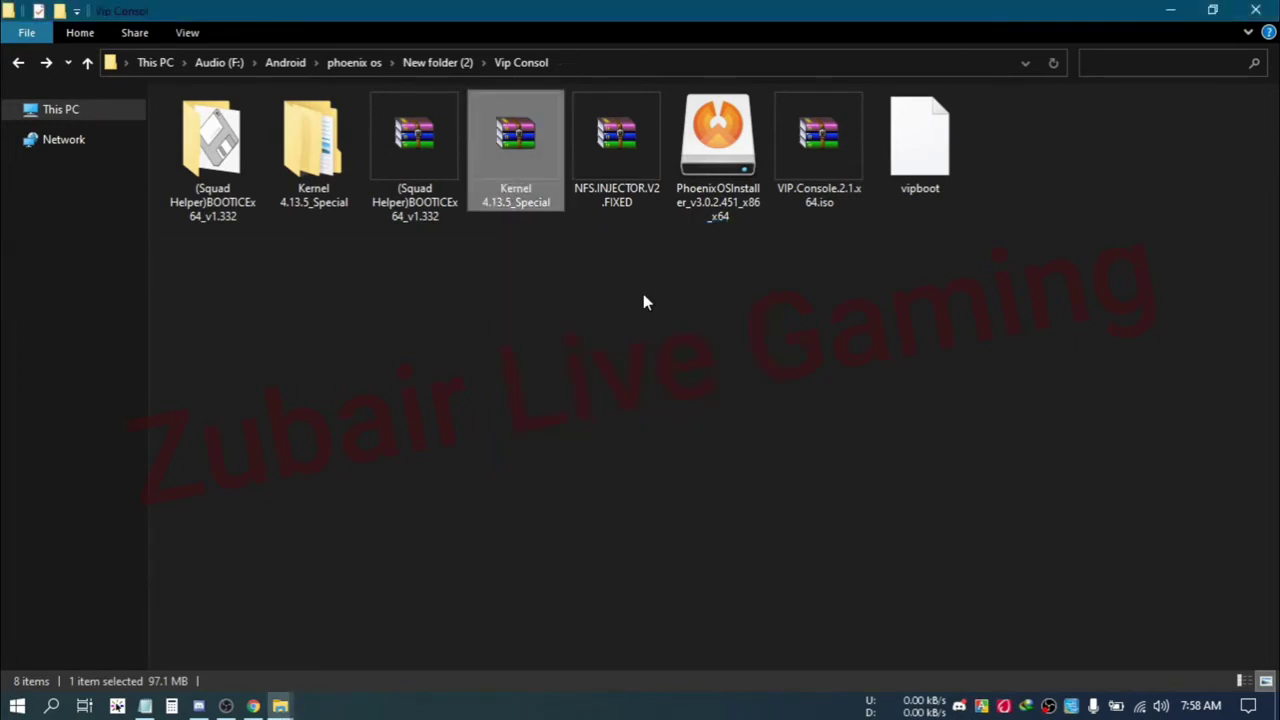
{"action": "double_click", "coordinate": [313, 145]}
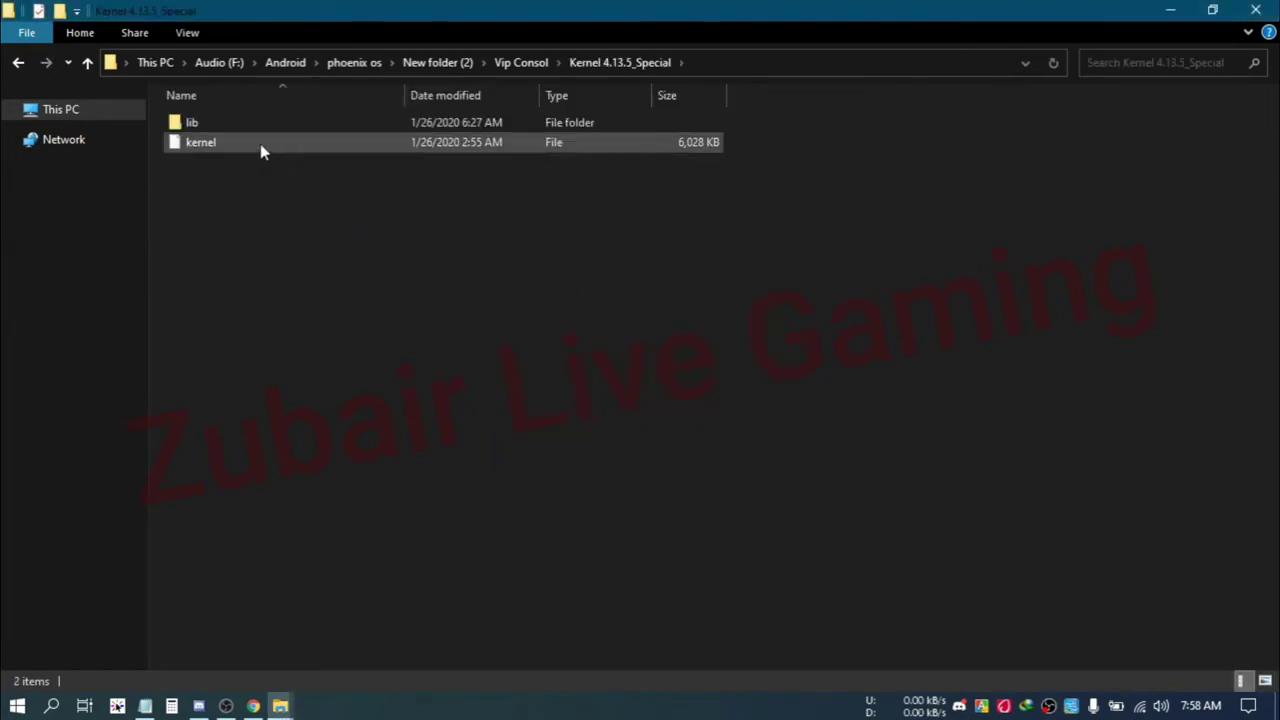
- Copy the firmware and modules folders from the Kernel 4.13.5_Special lib folder into APTv270\unpack\system\lib and refresh the view
{"action": "double_click", "coordinate": [235, 128]}
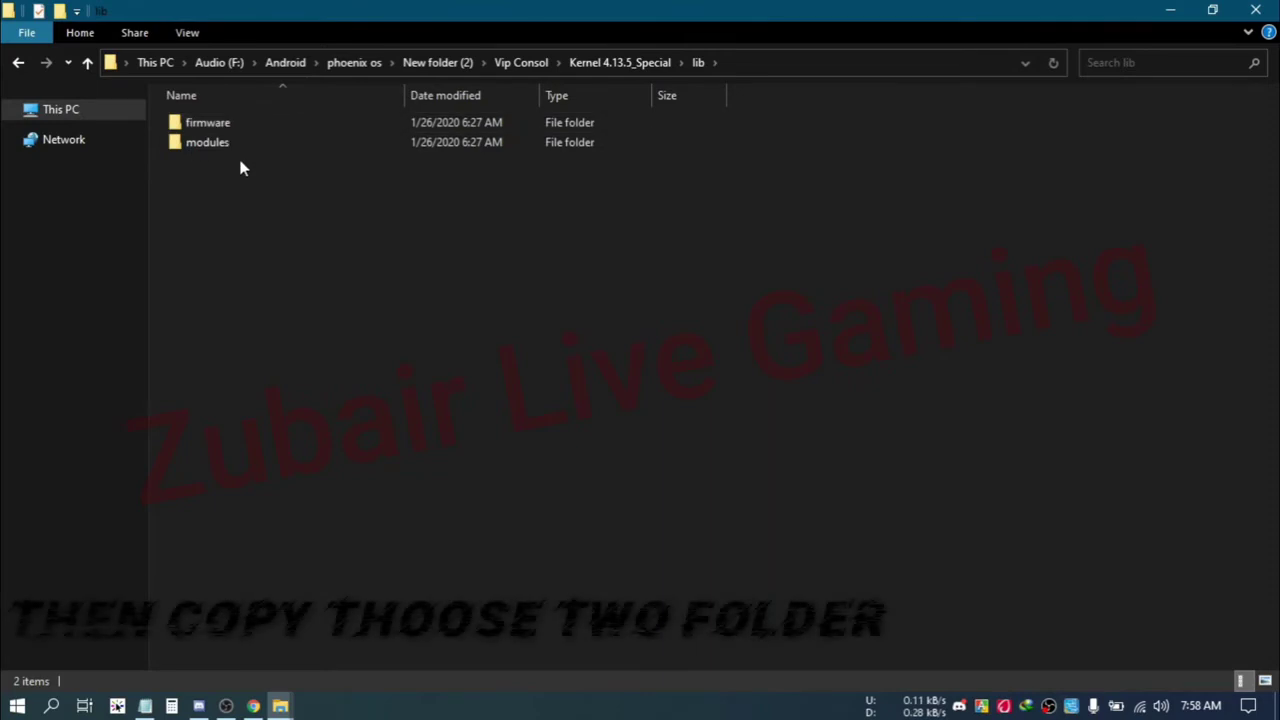
{"action": "left_click_drag", "start_coordinate": [240, 166], "coordinate": [209, 131]}
{"action": "right_click", "coordinate": [208, 130]}
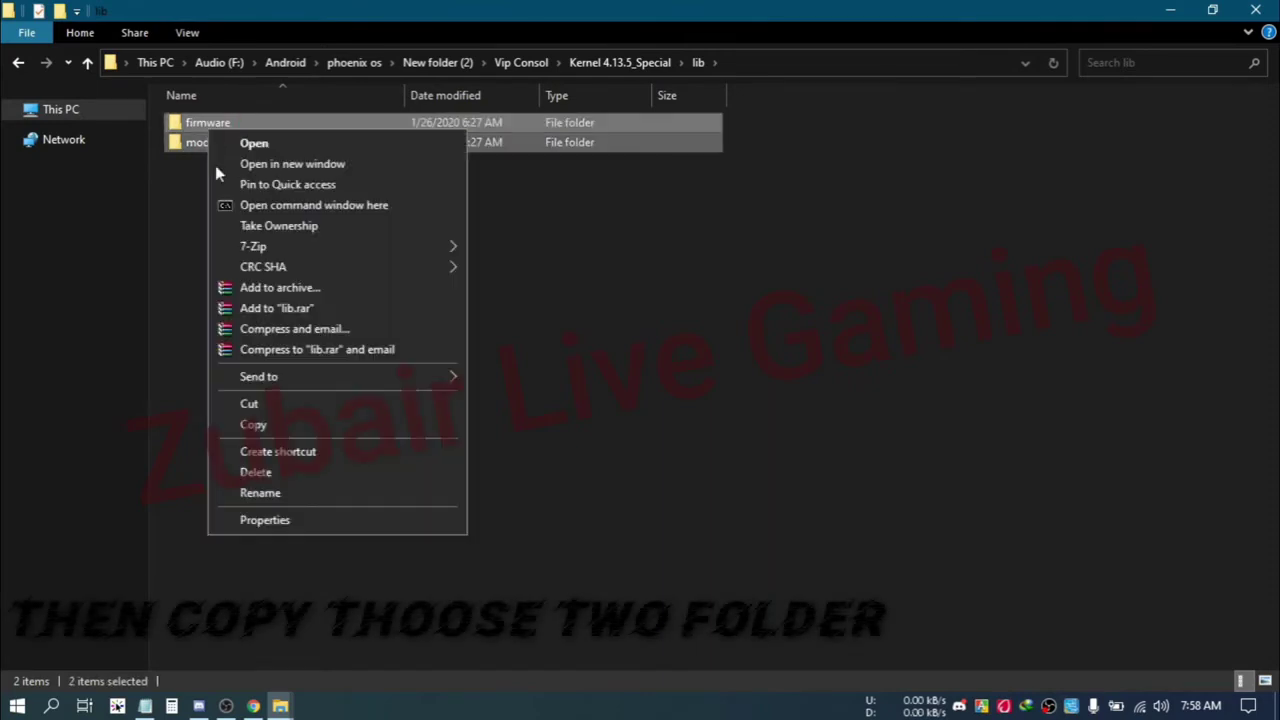
{"action": "left_click", "coordinate": [260, 424]}
{"action": "mouse_move", "coordinate": [290, 705]}
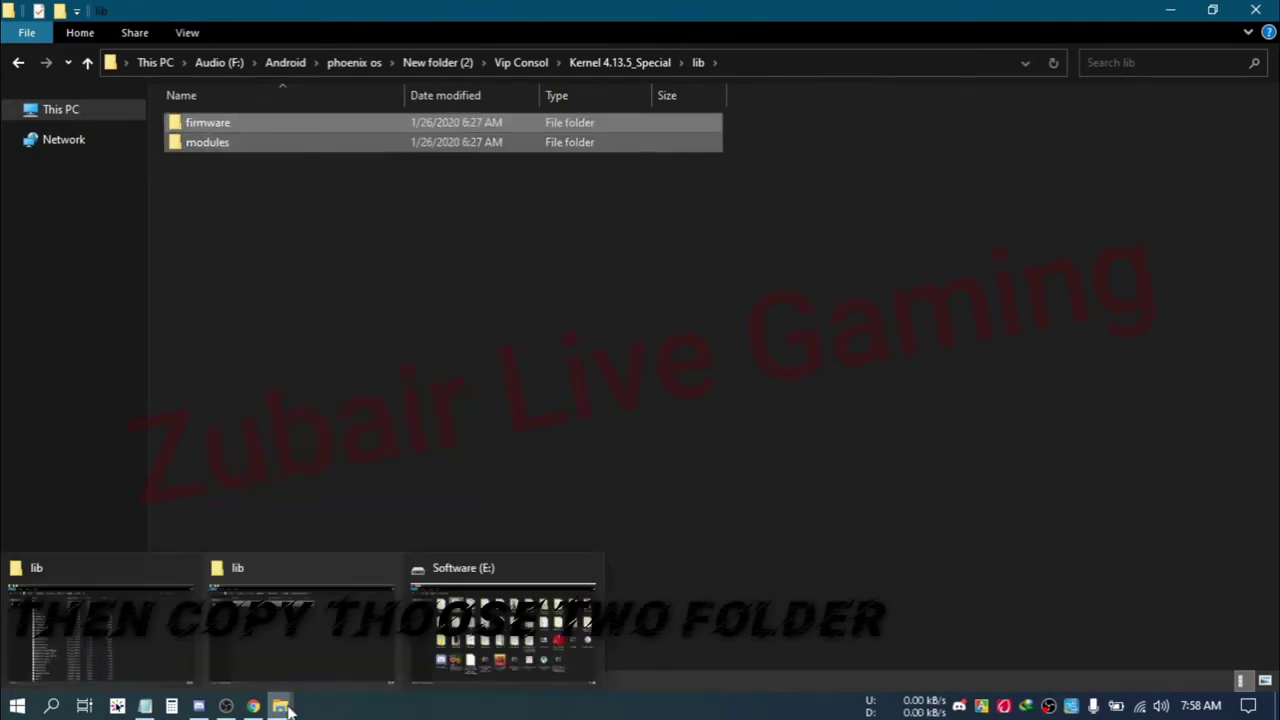
{"action": "left_click", "coordinate": [82, 609]}
{"action": "right_click", "coordinate": [795, 225]}
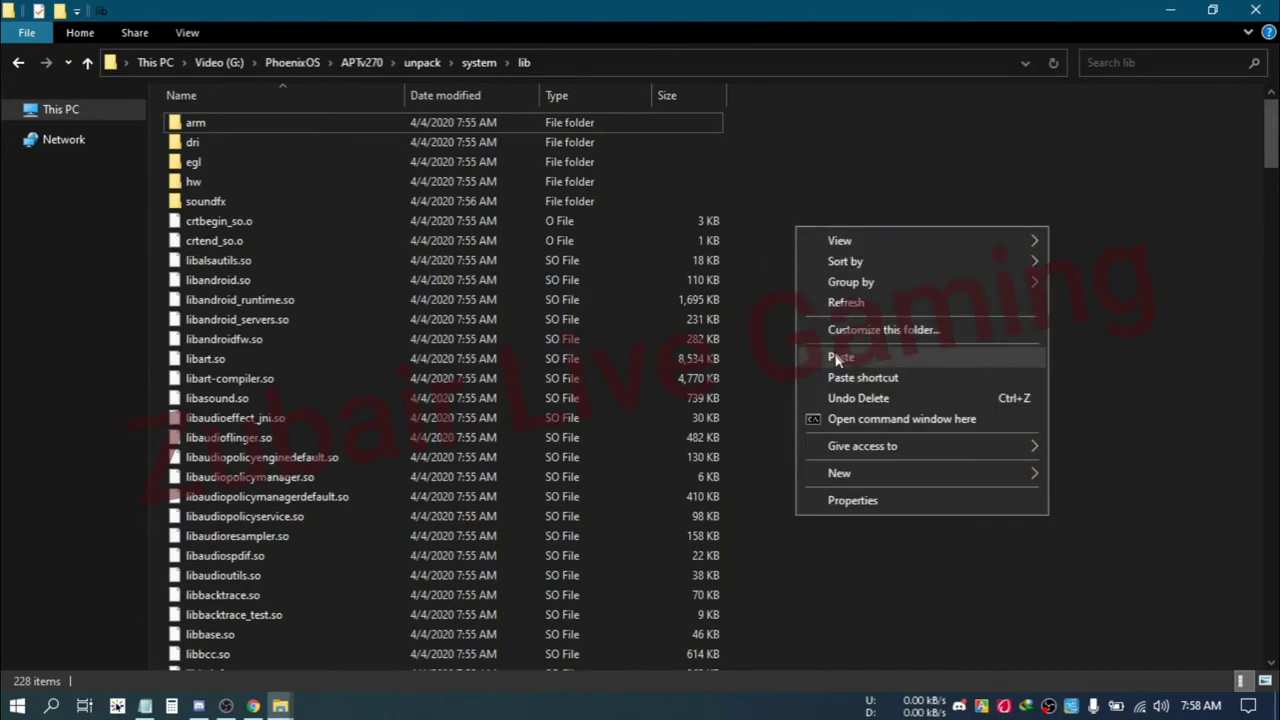
{"action": "left_click", "coordinate": [840, 357]}
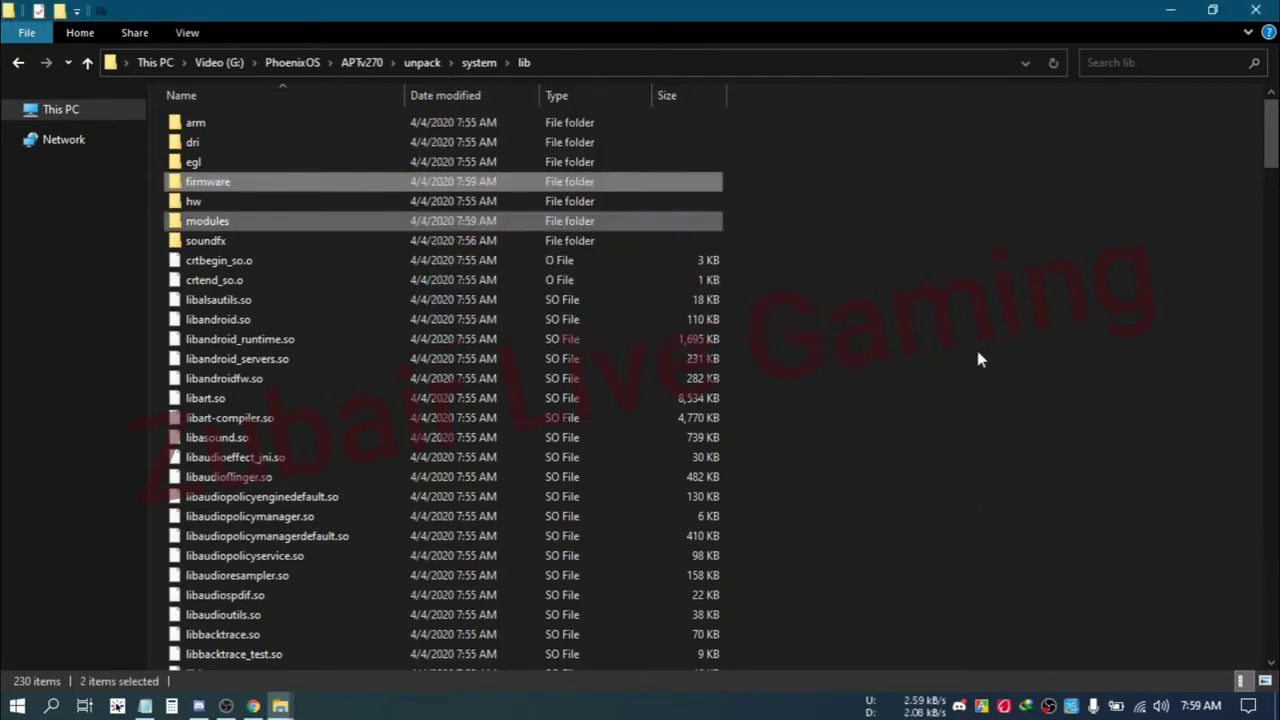
{"action": "right_click", "coordinate": [975, 341]}
{"action": "left_click", "coordinate": [1020, 414]}
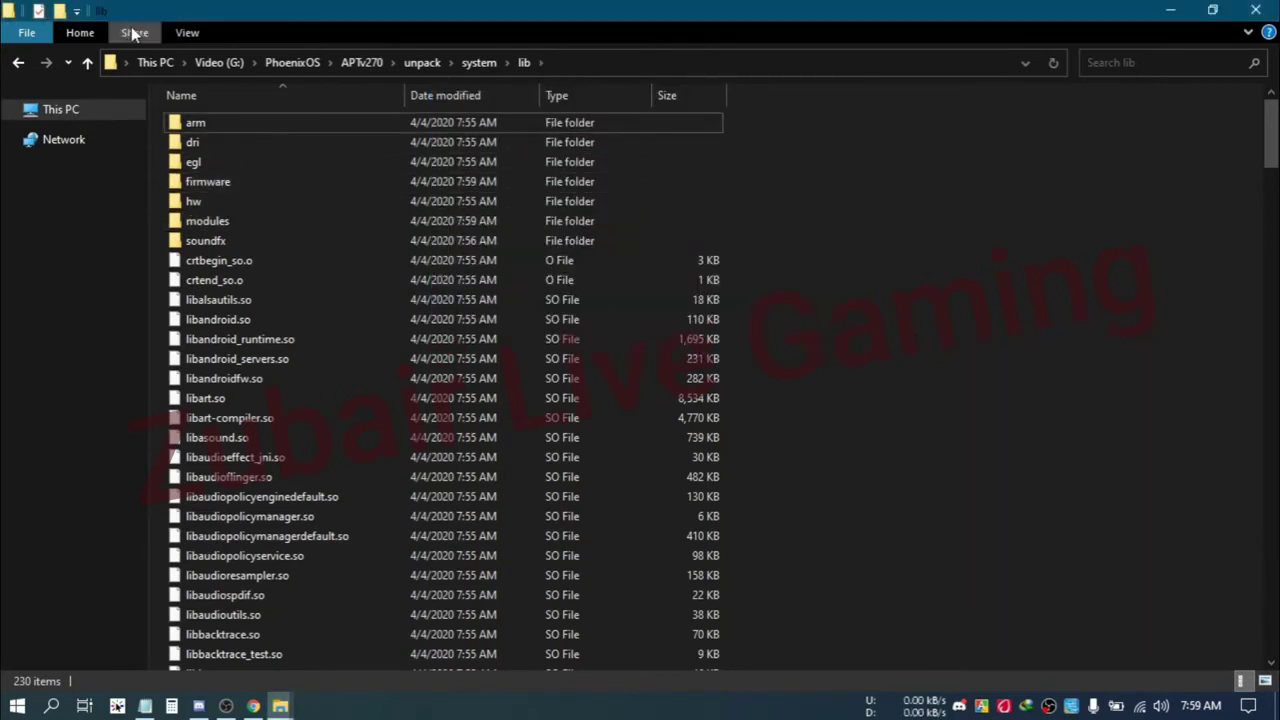
- Return to the main APTv270 folder and run APT again
{"action": "left_click", "coordinate": [26, 62]}
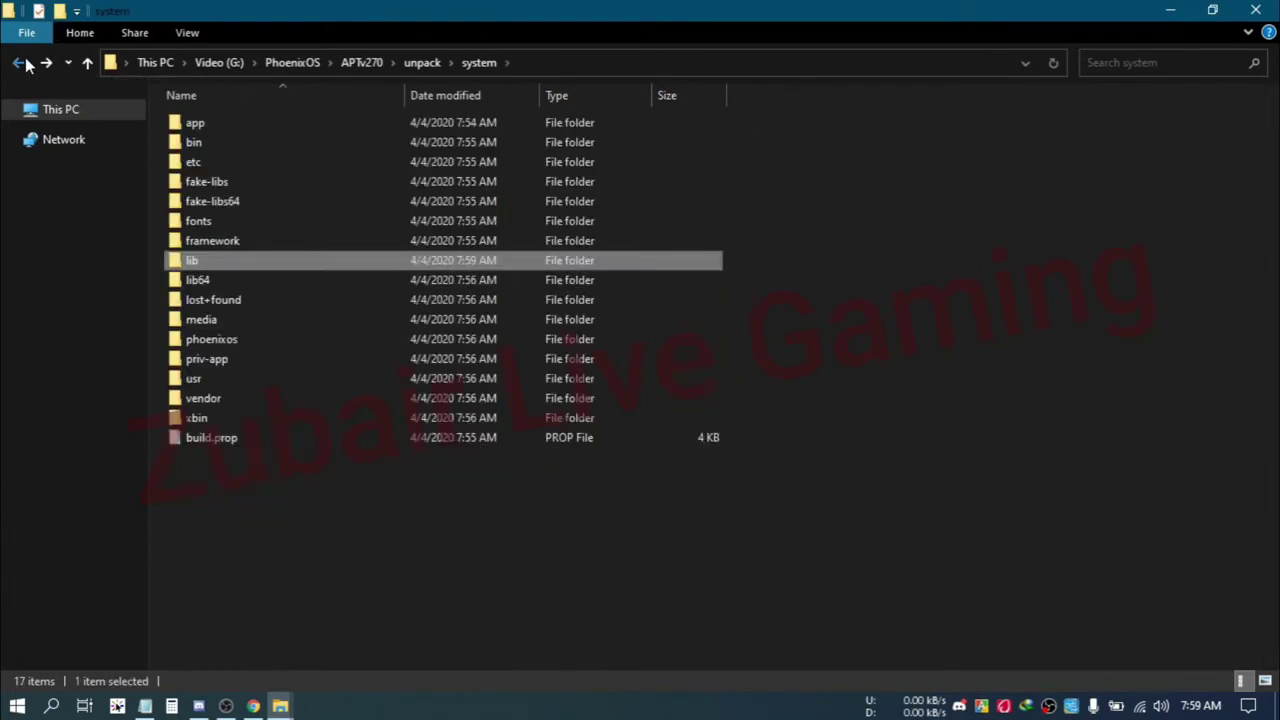
{"action": "left_click", "coordinate": [26, 64]}
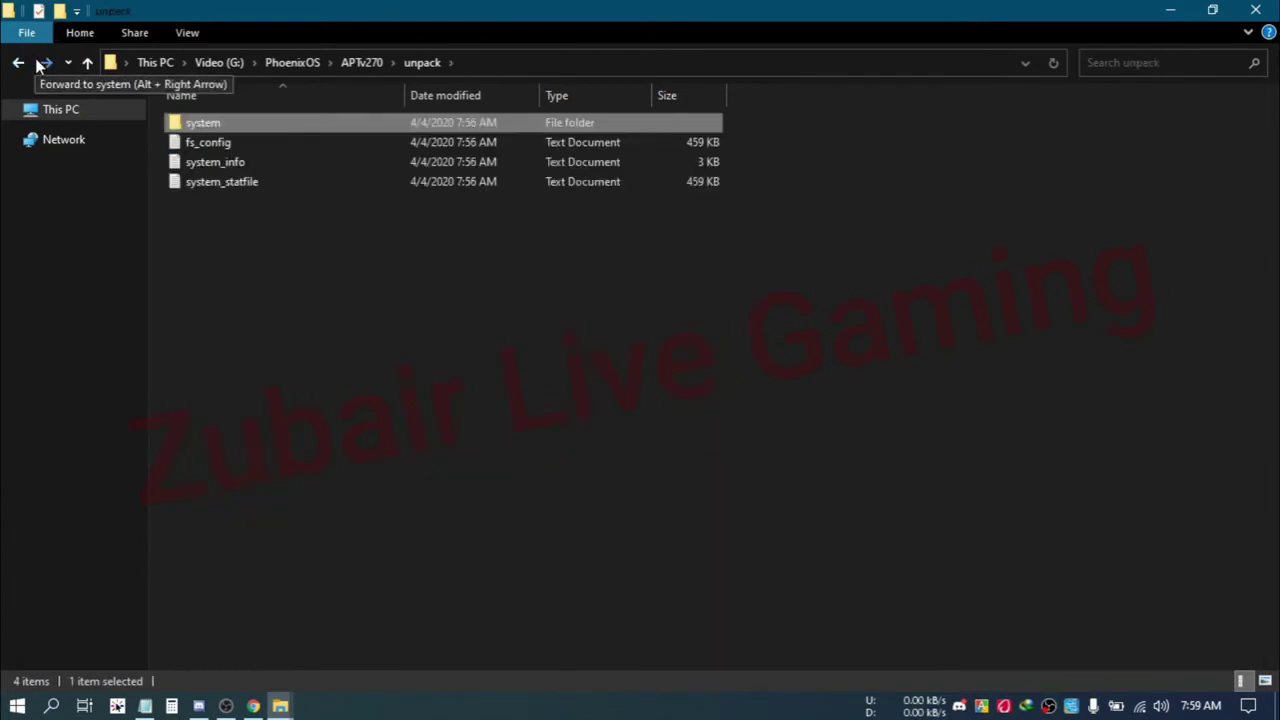
{"action": "left_click", "coordinate": [45, 63]}
{"action": "left_click", "coordinate": [17, 62]}
{"action": "left_click", "coordinate": [17, 62]}
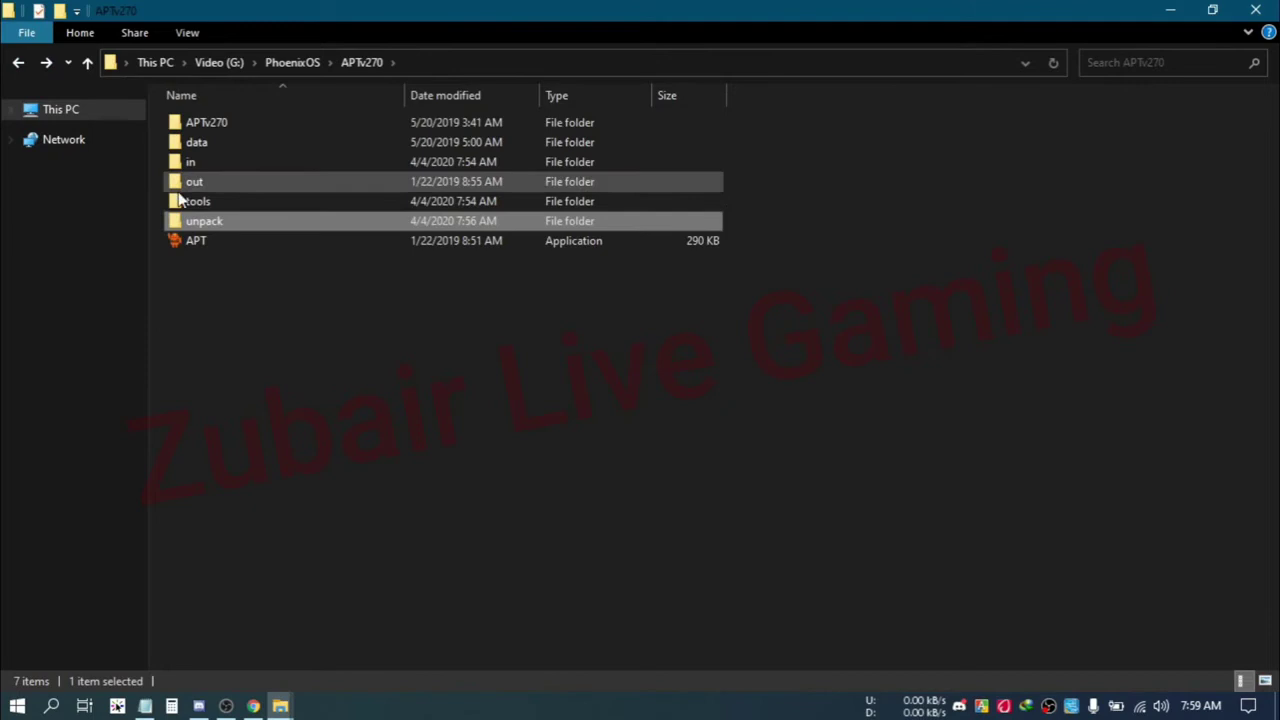
{"action": "double_click", "coordinate": [207, 242]}
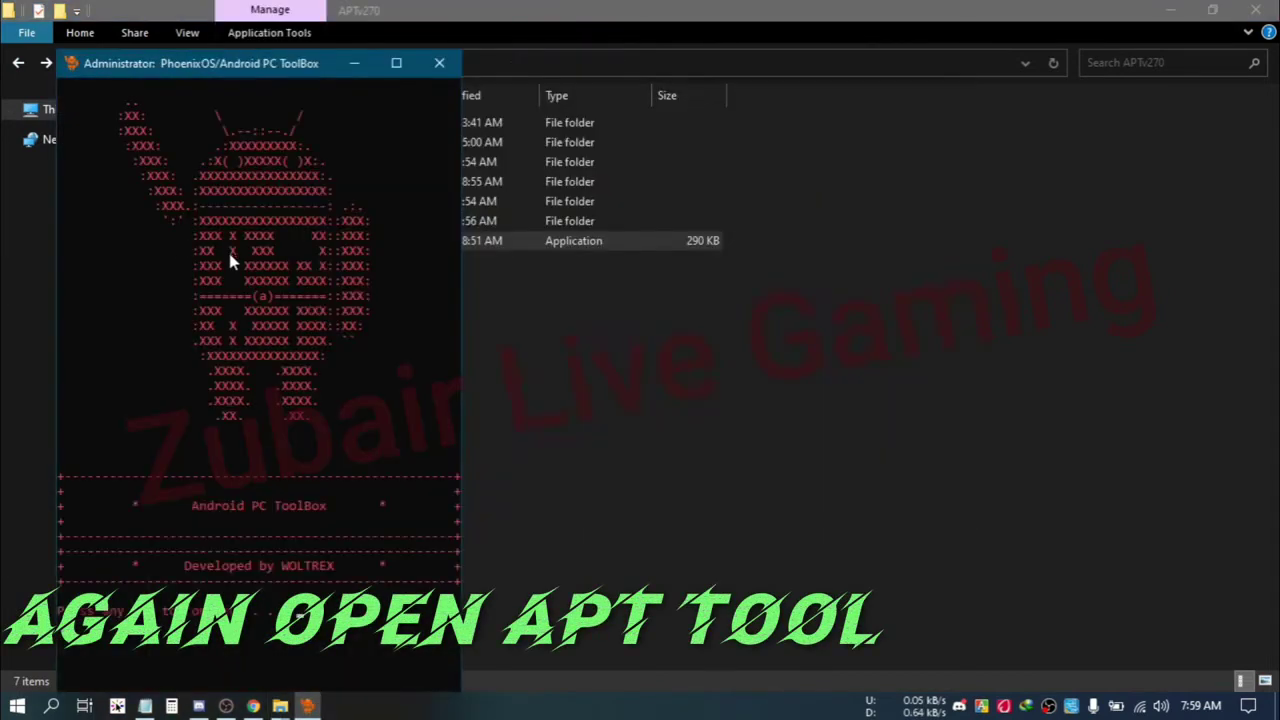